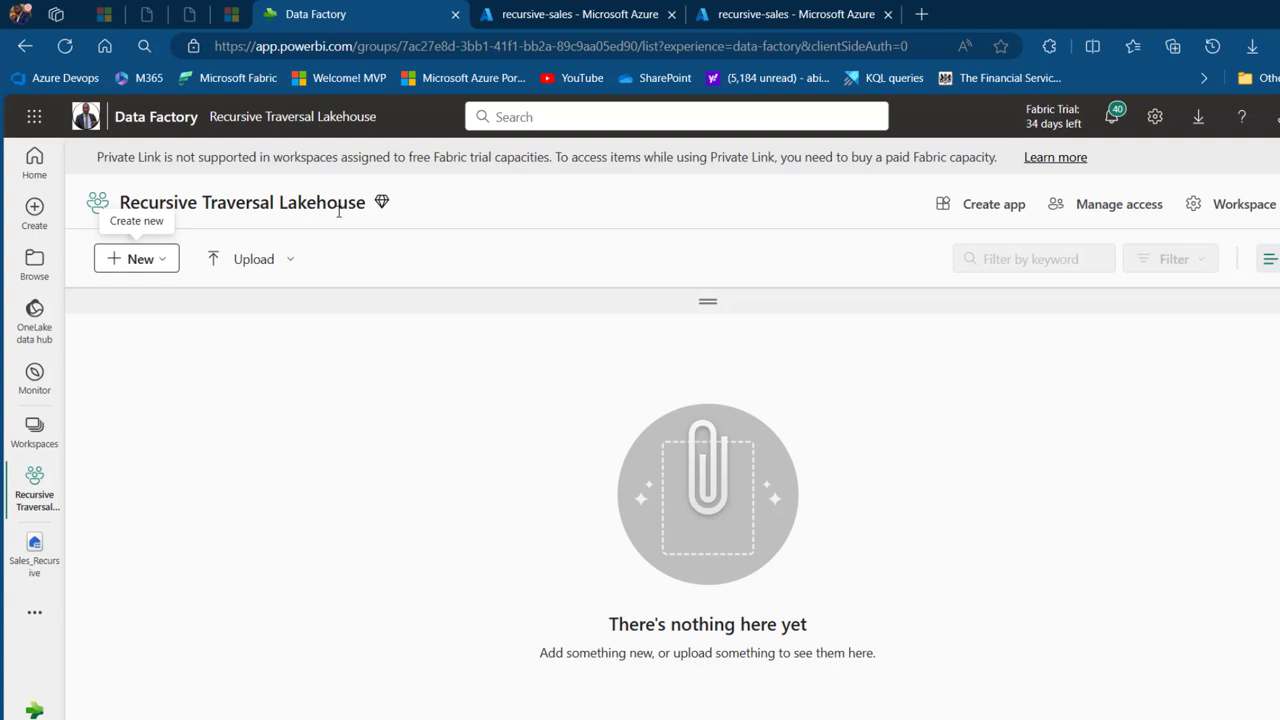
- Create a new lakehouse named Sales_Recursive1 in the Recursive Traversal Lakehouse workspace
{"action": "left_click", "coordinate": [148, 261]}
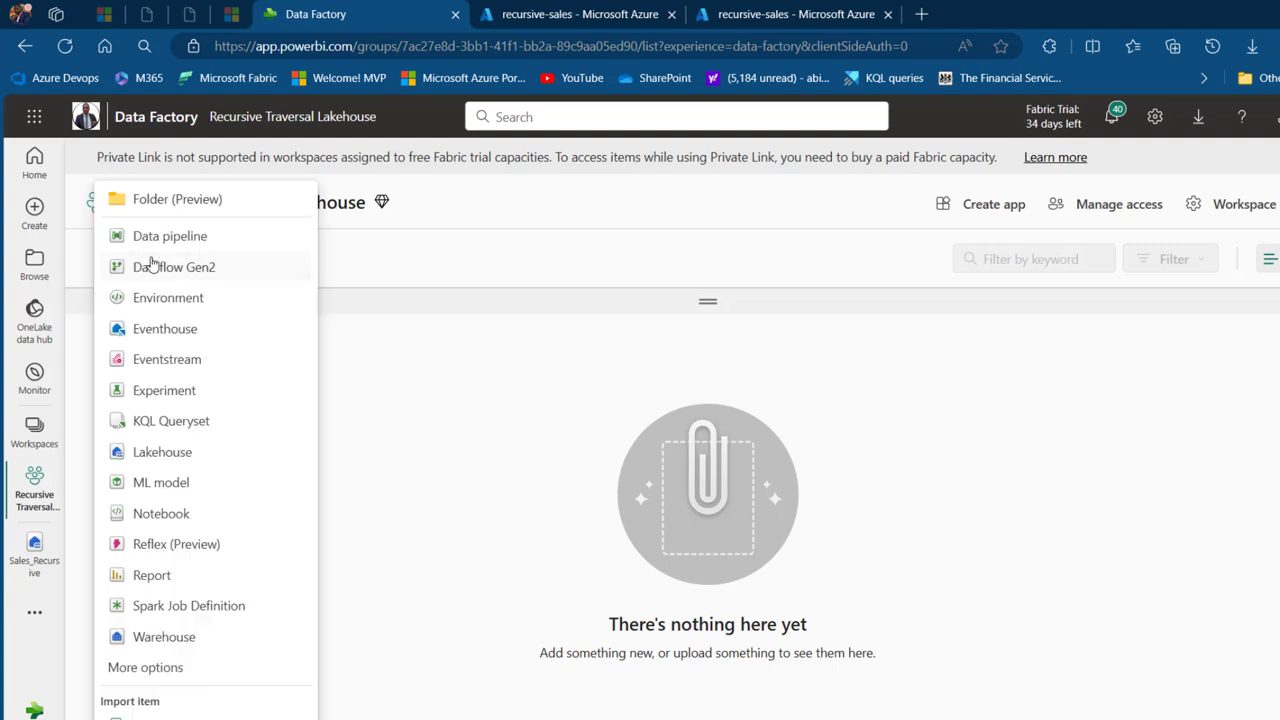
{"action": "left_click", "coordinate": [165, 453]}
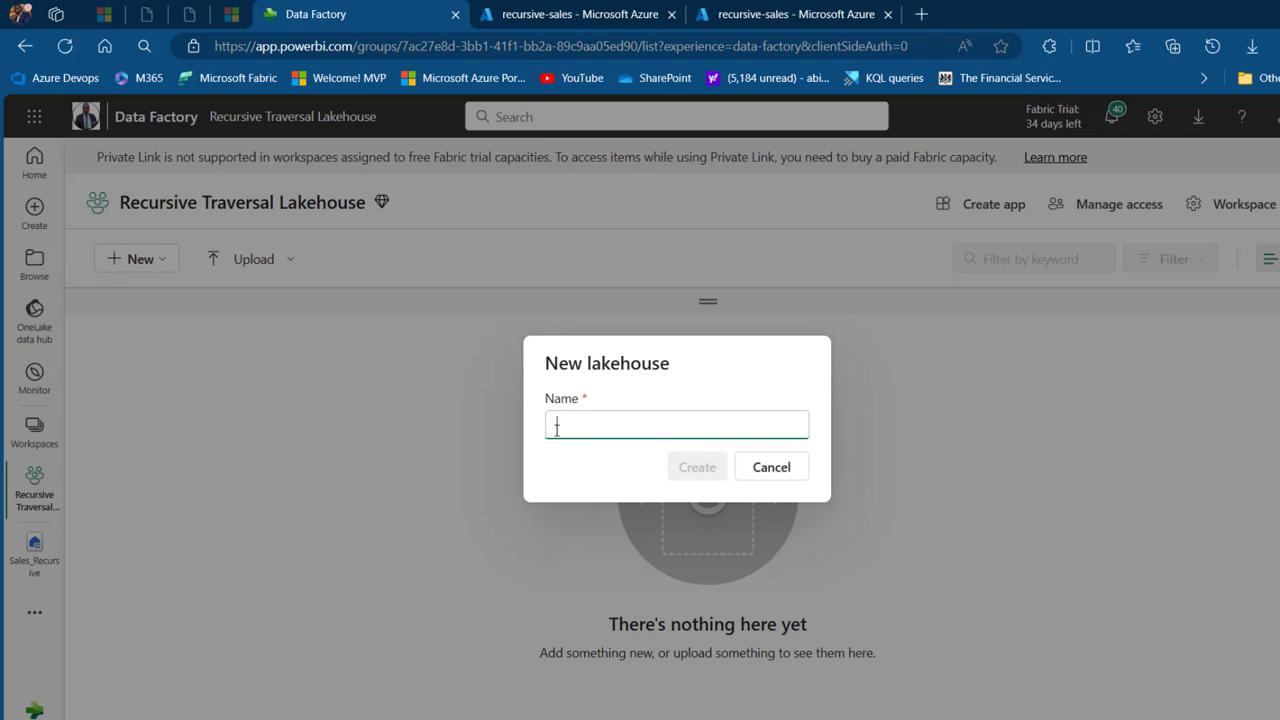
{"action": "type", "text": "Sales_Recursive"}
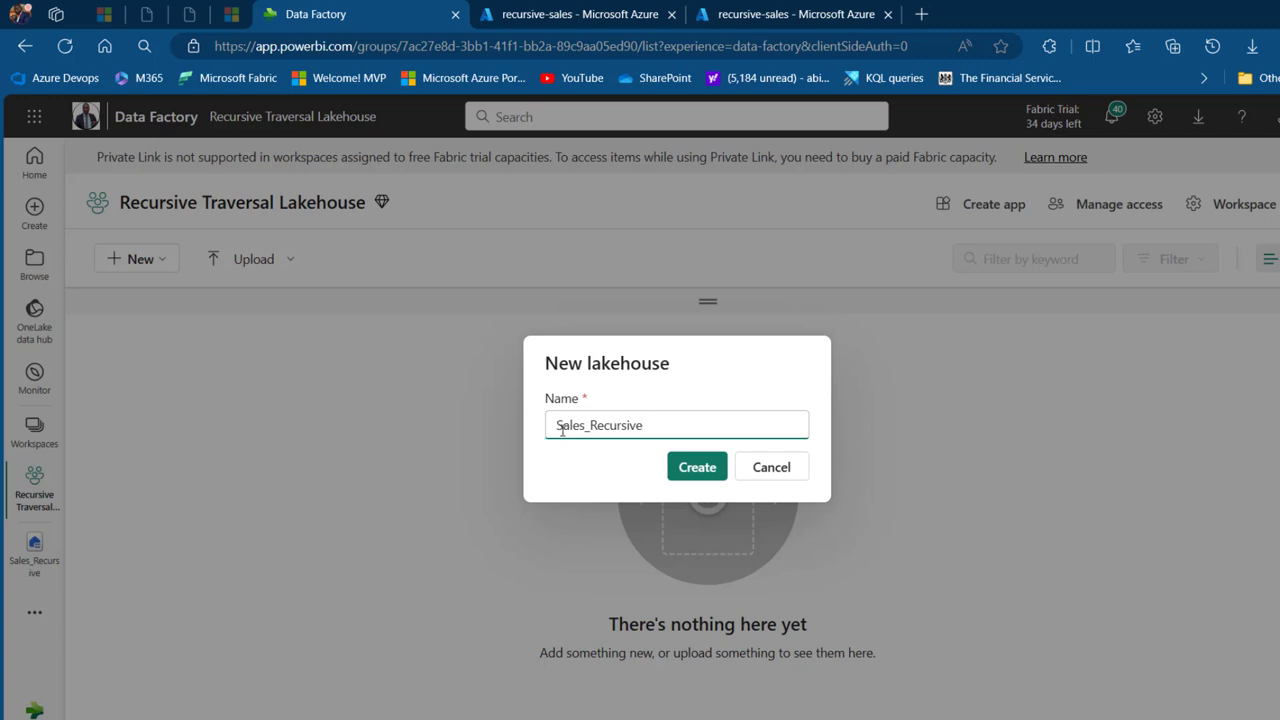
{"action": "left_click", "coordinate": [675, 470]}
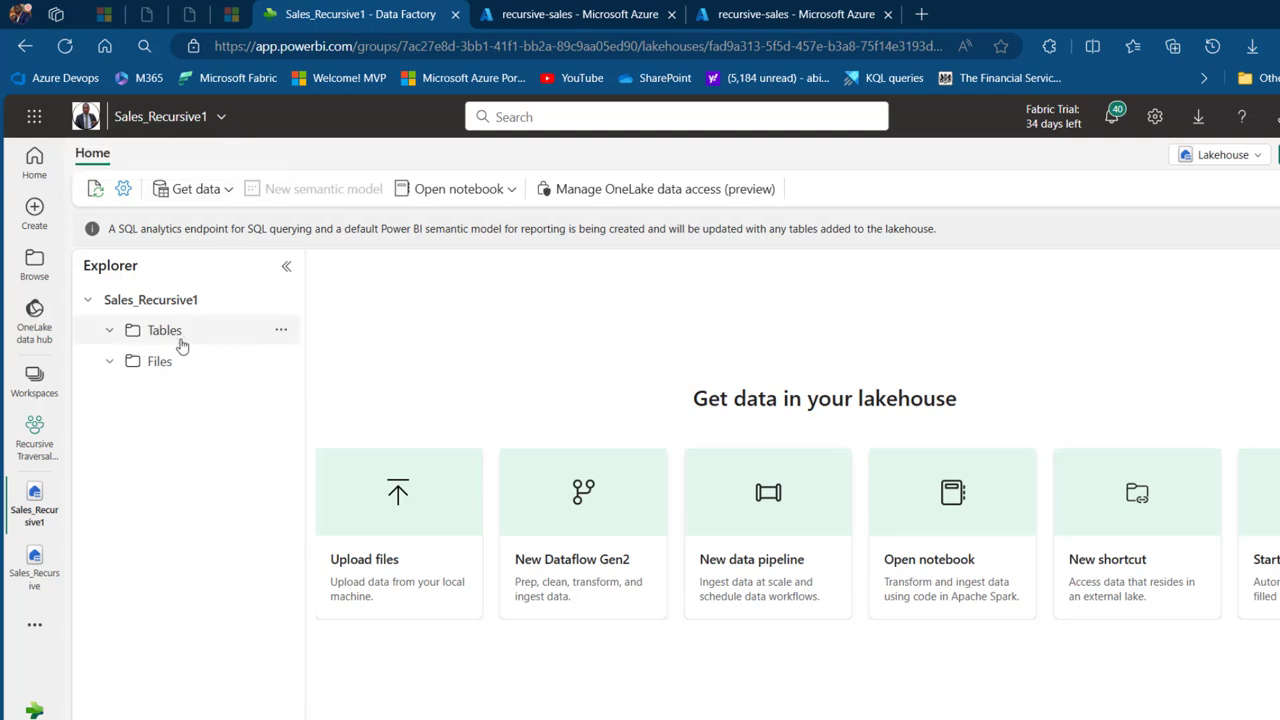
- Switch to the Azure portal and open the All-Sales-Data folder in the storage account's recursive-sales container
{"action": "left_click", "coordinate": [572, 12]}
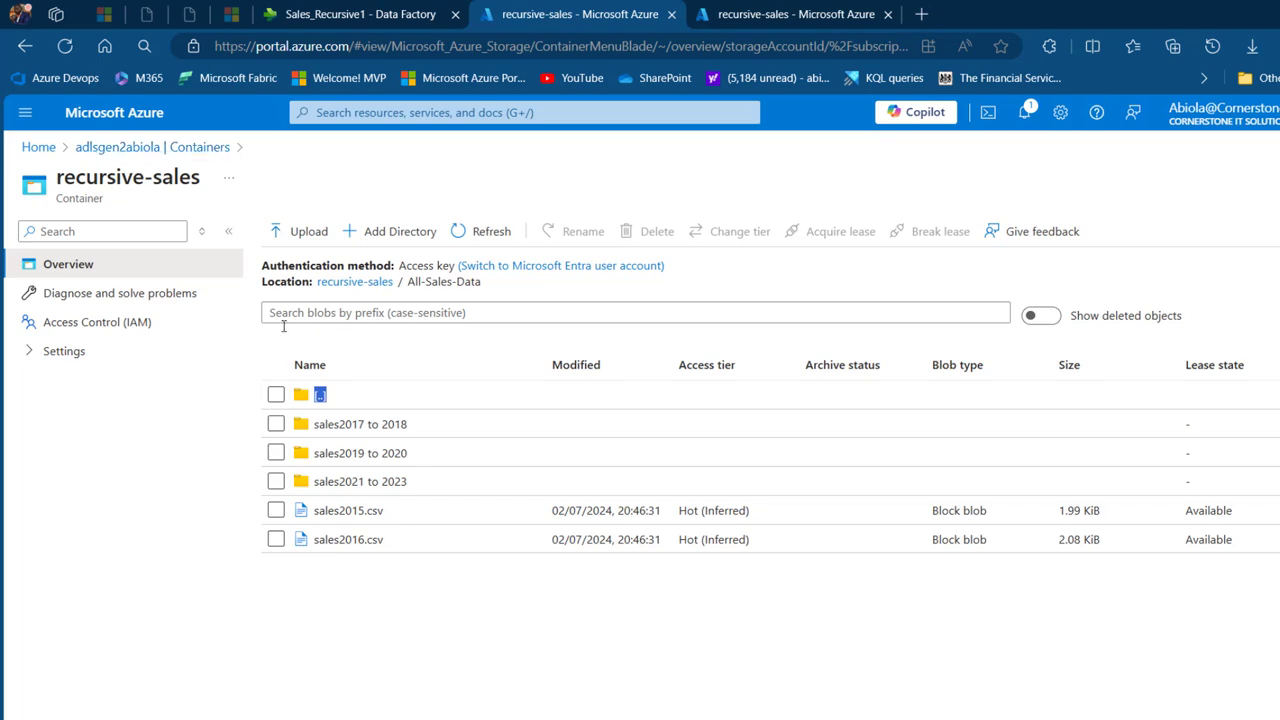
{"action": "left_click", "coordinate": [355, 283]}
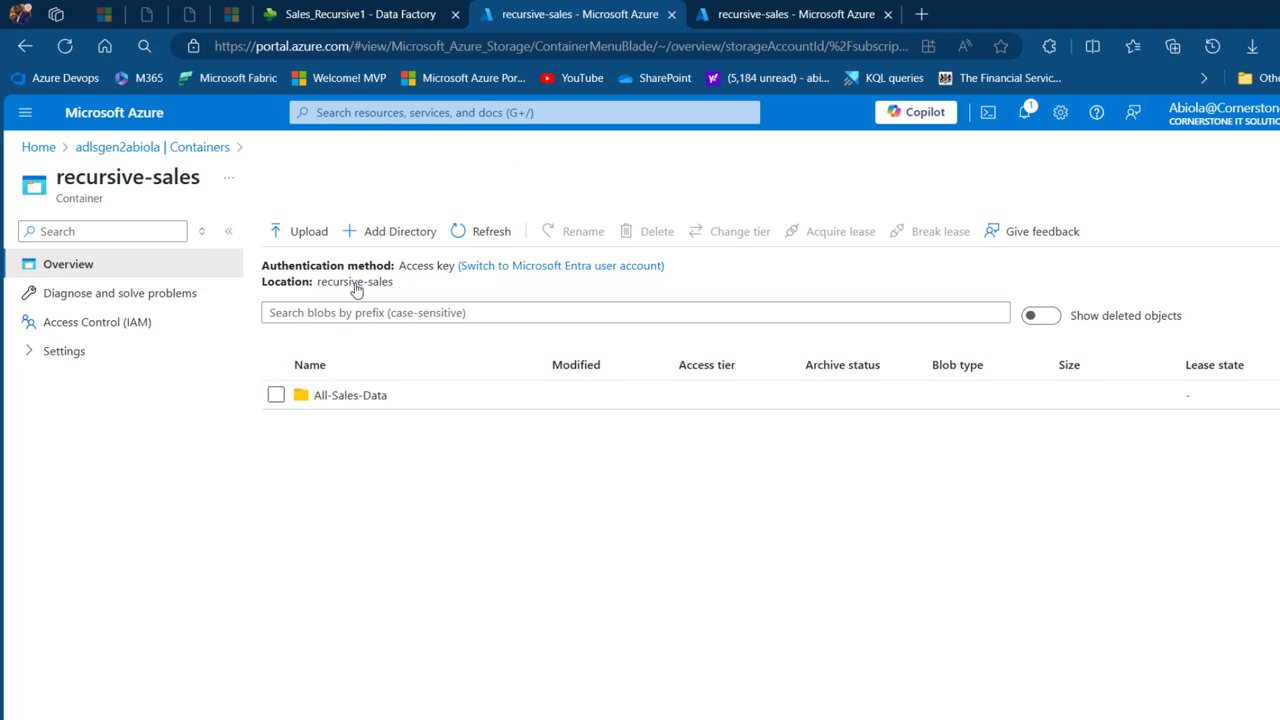
{"action": "left_click", "coordinate": [205, 148]}
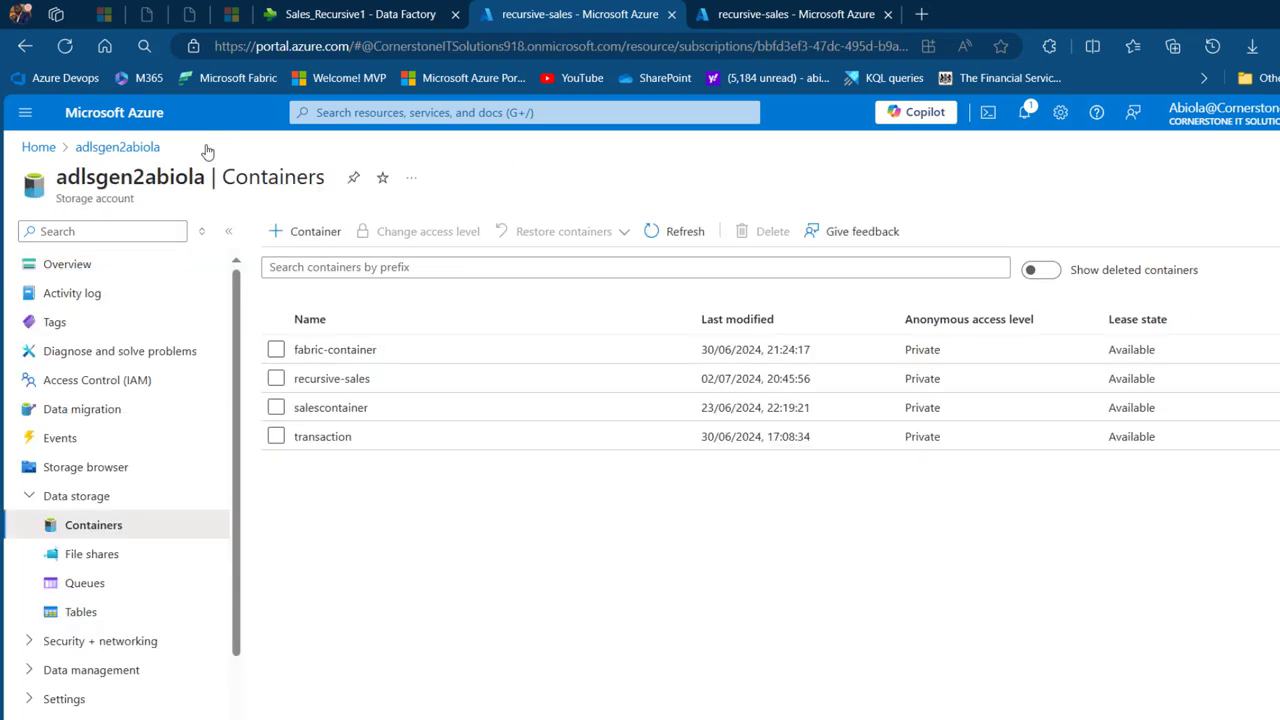
{"action": "left_click", "coordinate": [332, 379]}
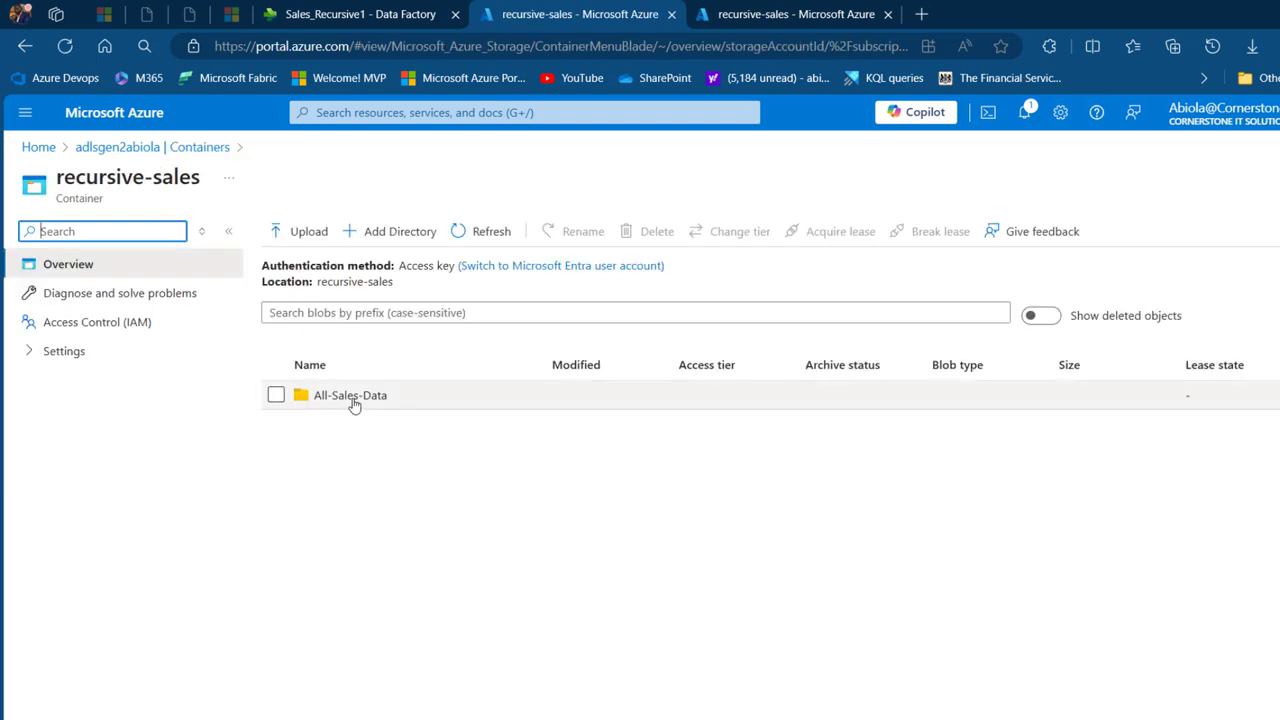
{"action": "left_click", "coordinate": [349, 400]}
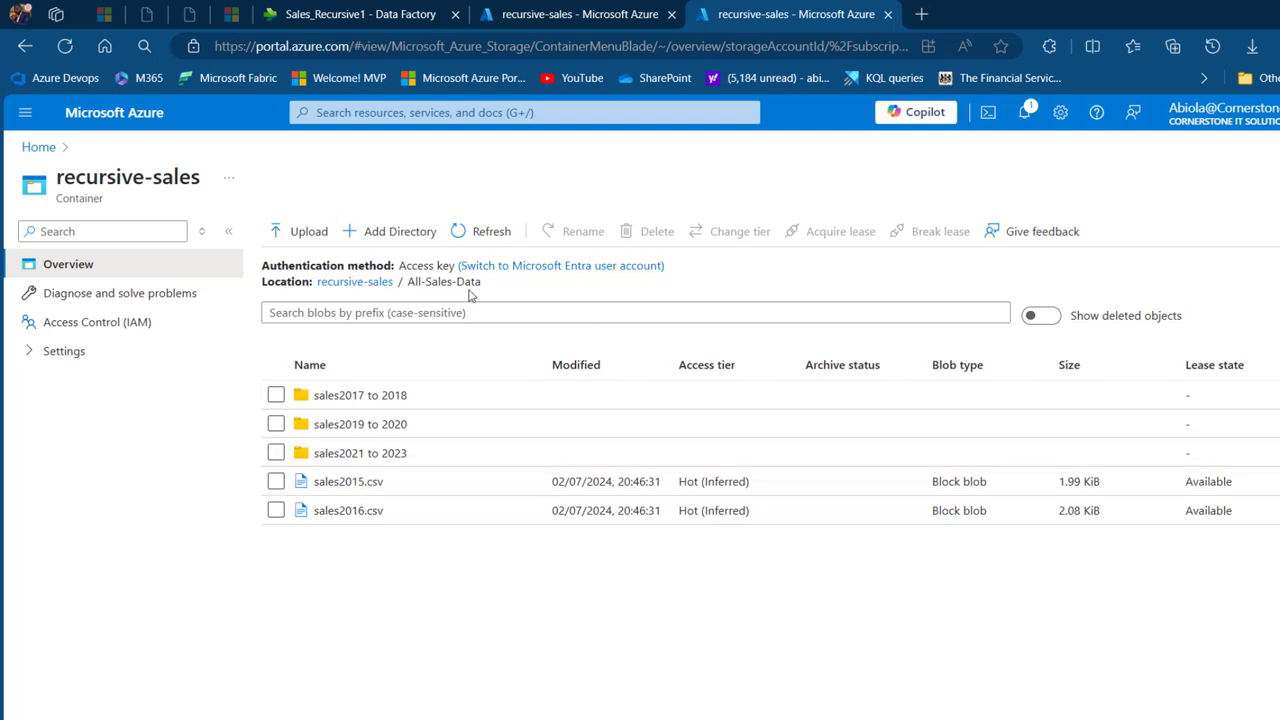
- Inspect the contents of the sales2017 to 2018, sales2019 to 2020 and sales2021 to 2023 folders in the Azure container
{"action": "left_click", "coordinate": [355, 396]}
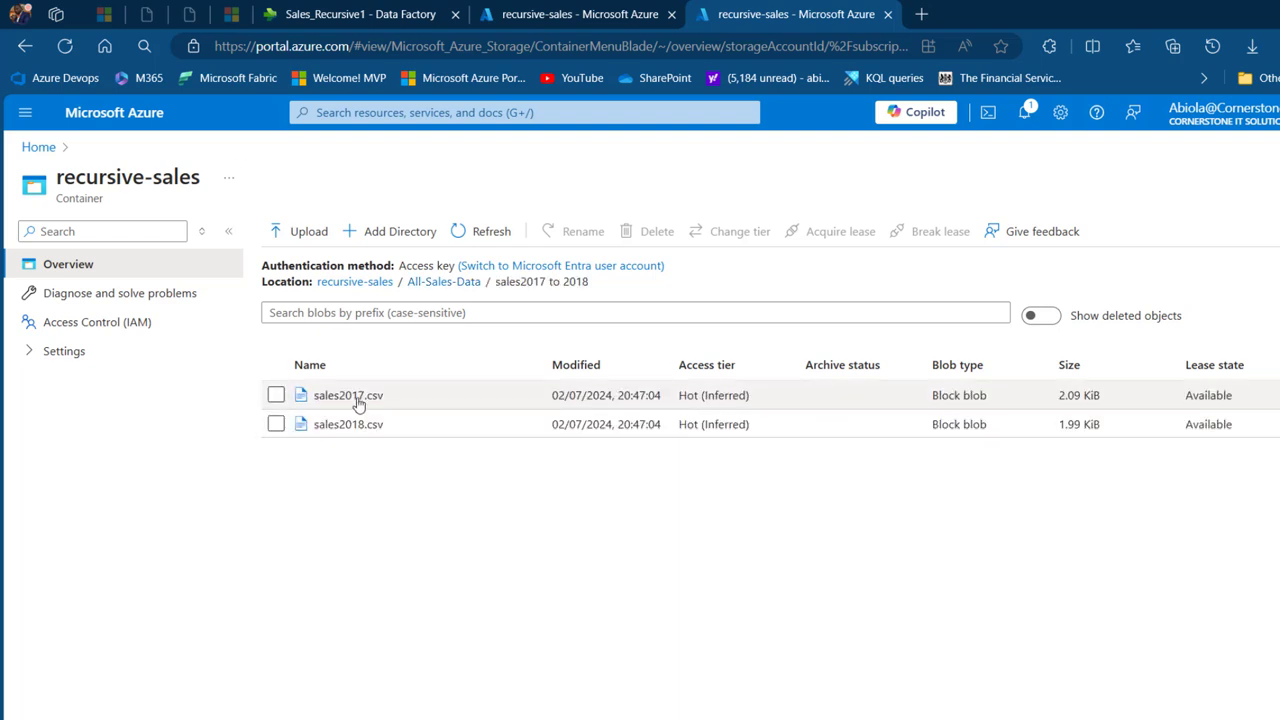
{"action": "left_click", "coordinate": [428, 282]}
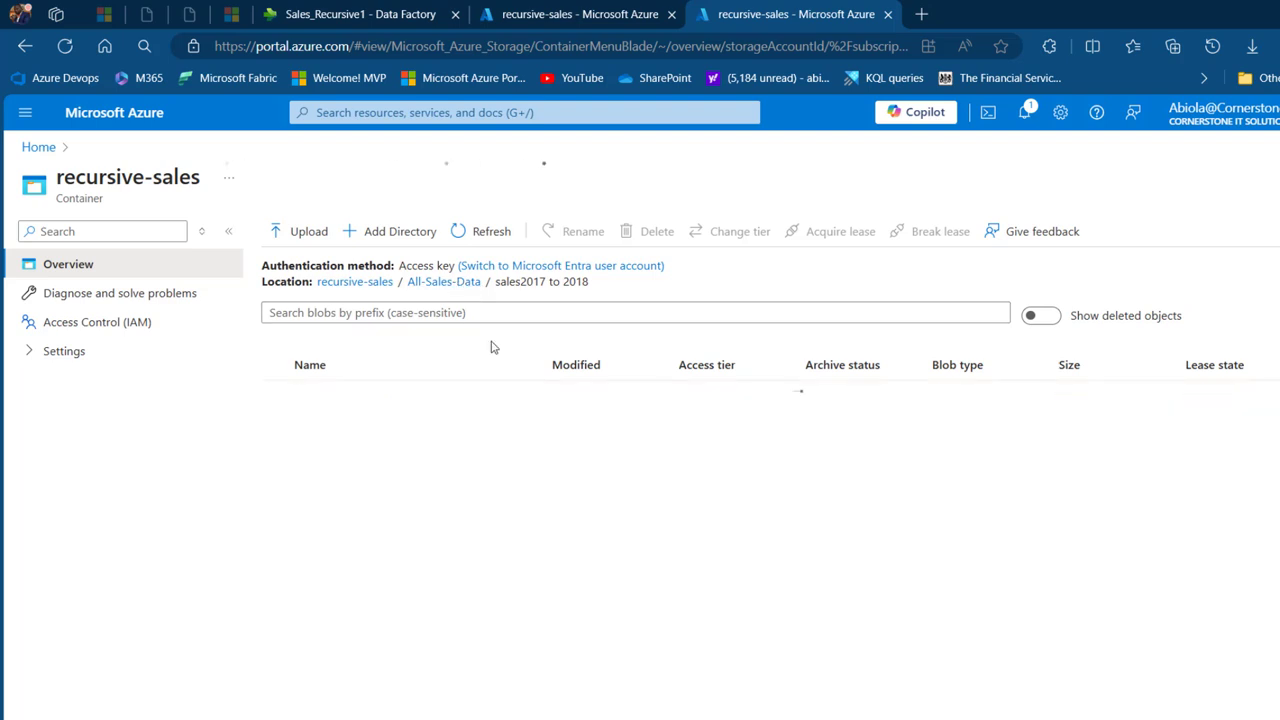
{"action": "left_click", "coordinate": [362, 425]}
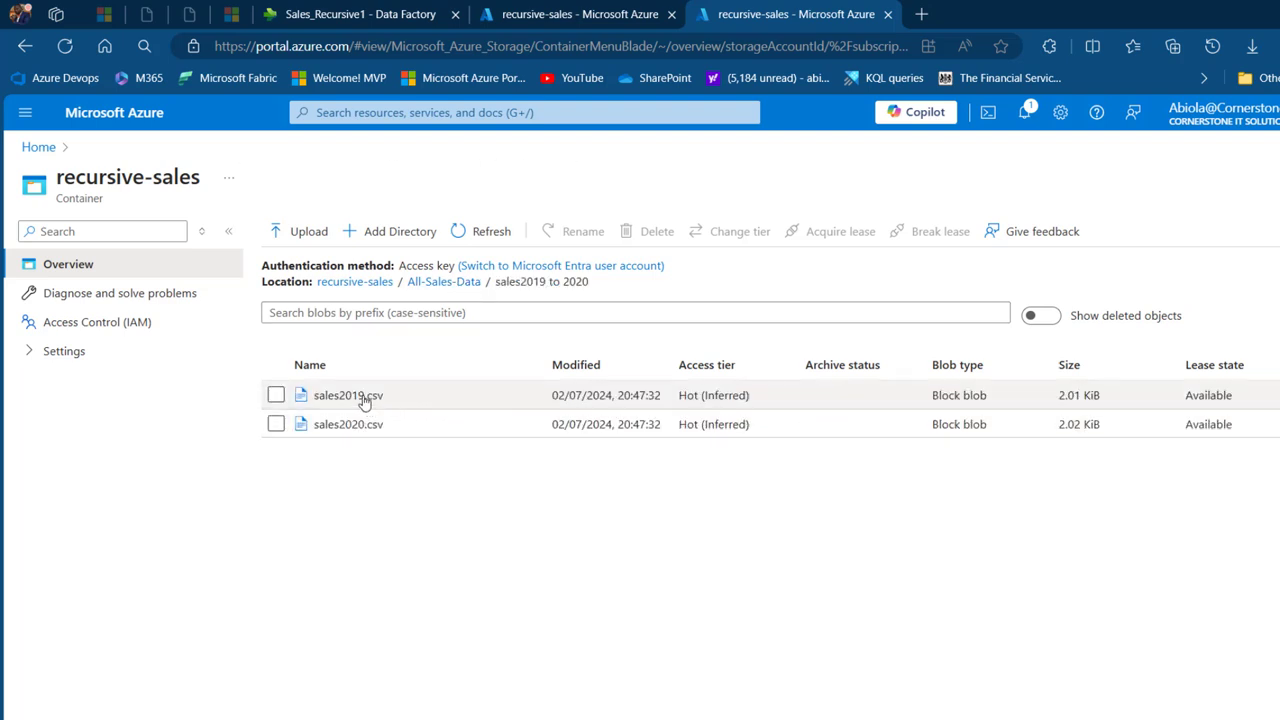
{"action": "left_click", "coordinate": [436, 282]}
{"action": "left_click", "coordinate": [346, 455]}
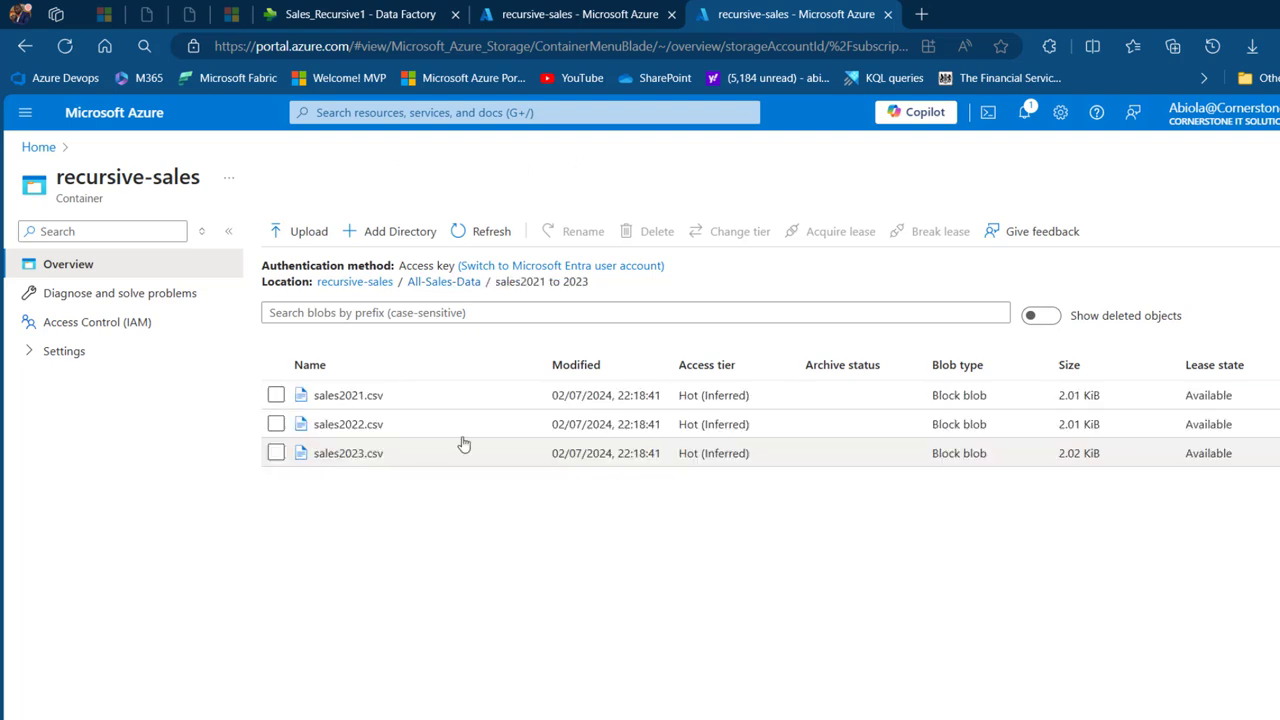
- Preview the contents of sales2023.csv as a table, and close the file's details
{"action": "left_click", "coordinate": [362, 456]}
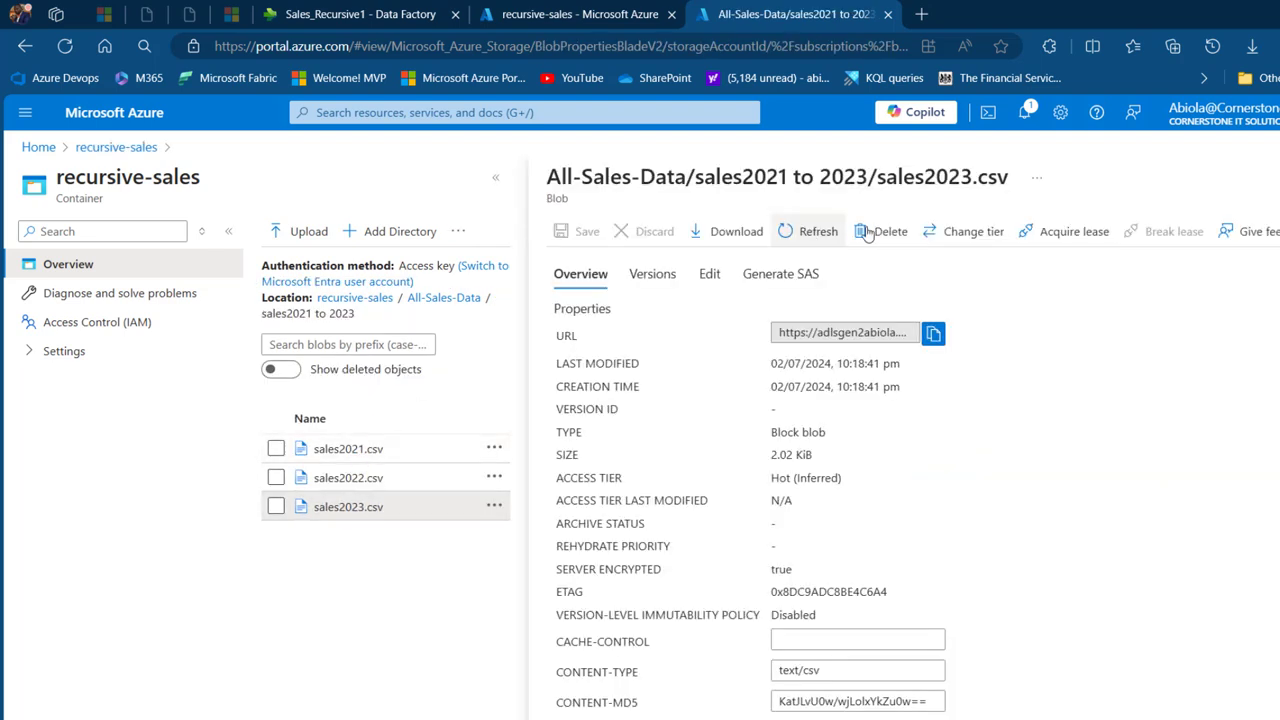
{"action": "left_click", "coordinate": [709, 274]}
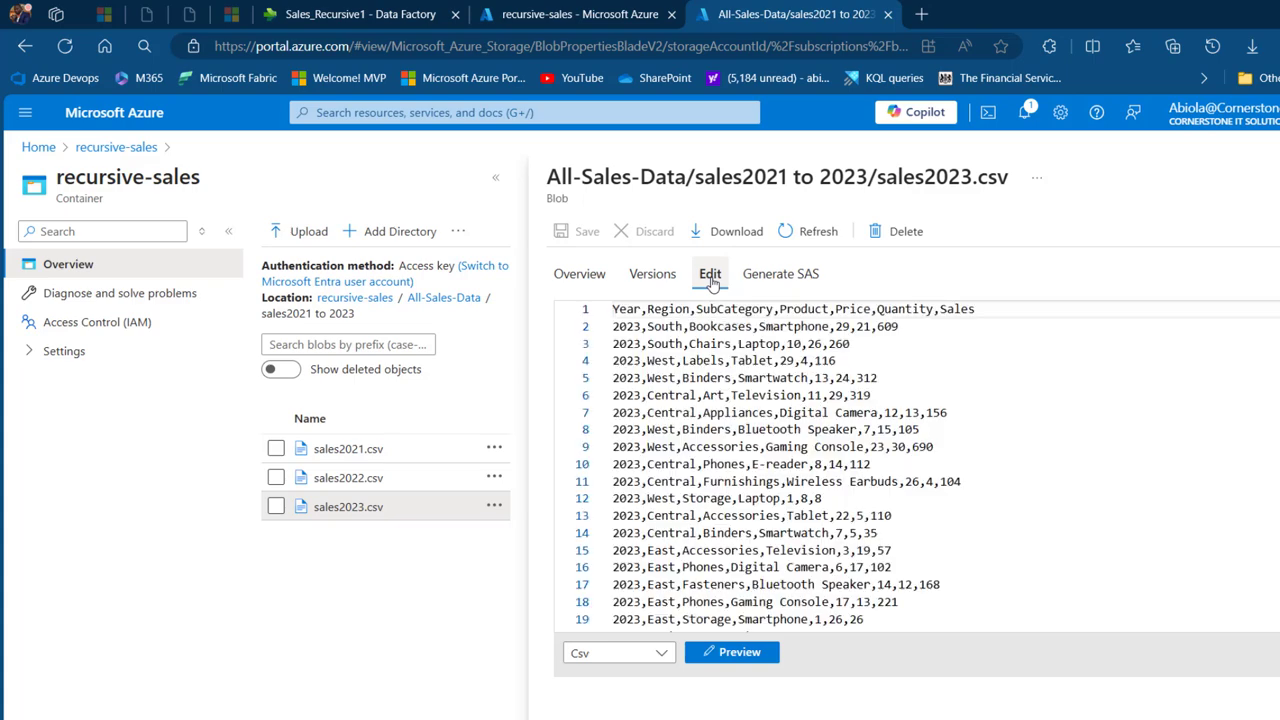
{"action": "left_click", "coordinate": [730, 653]}
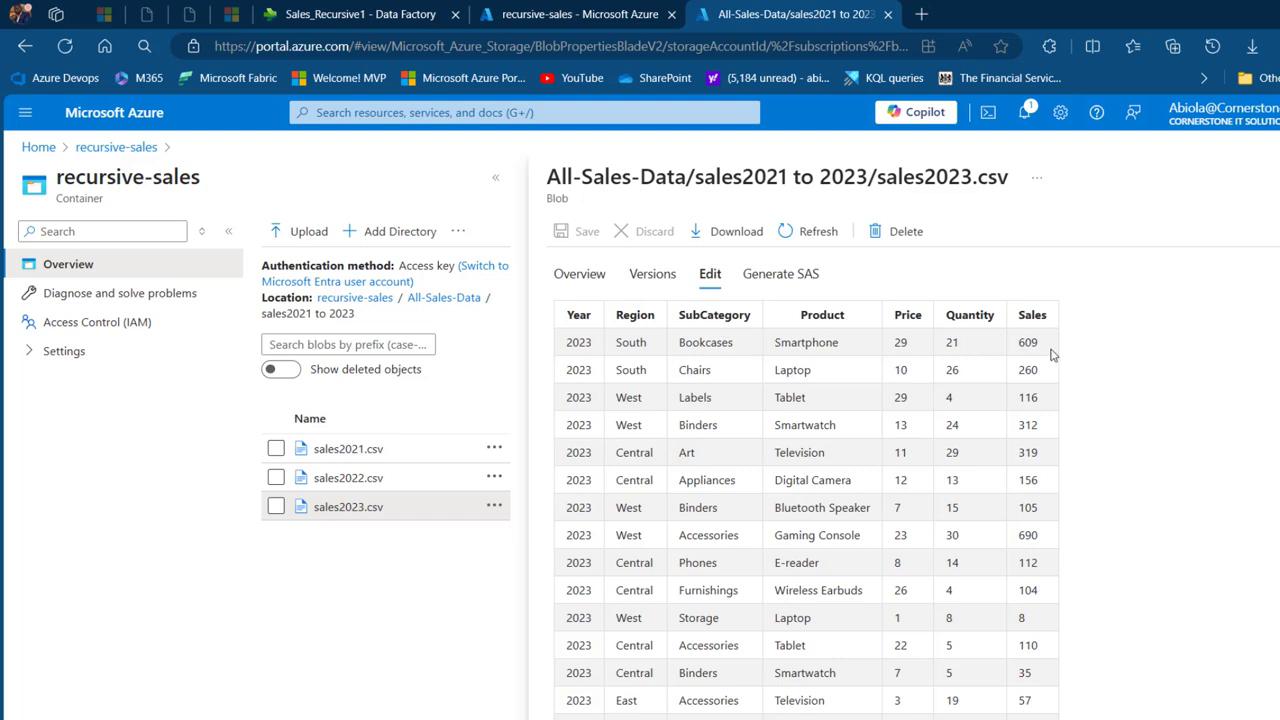
{"action": "key", "text": "Escape"}
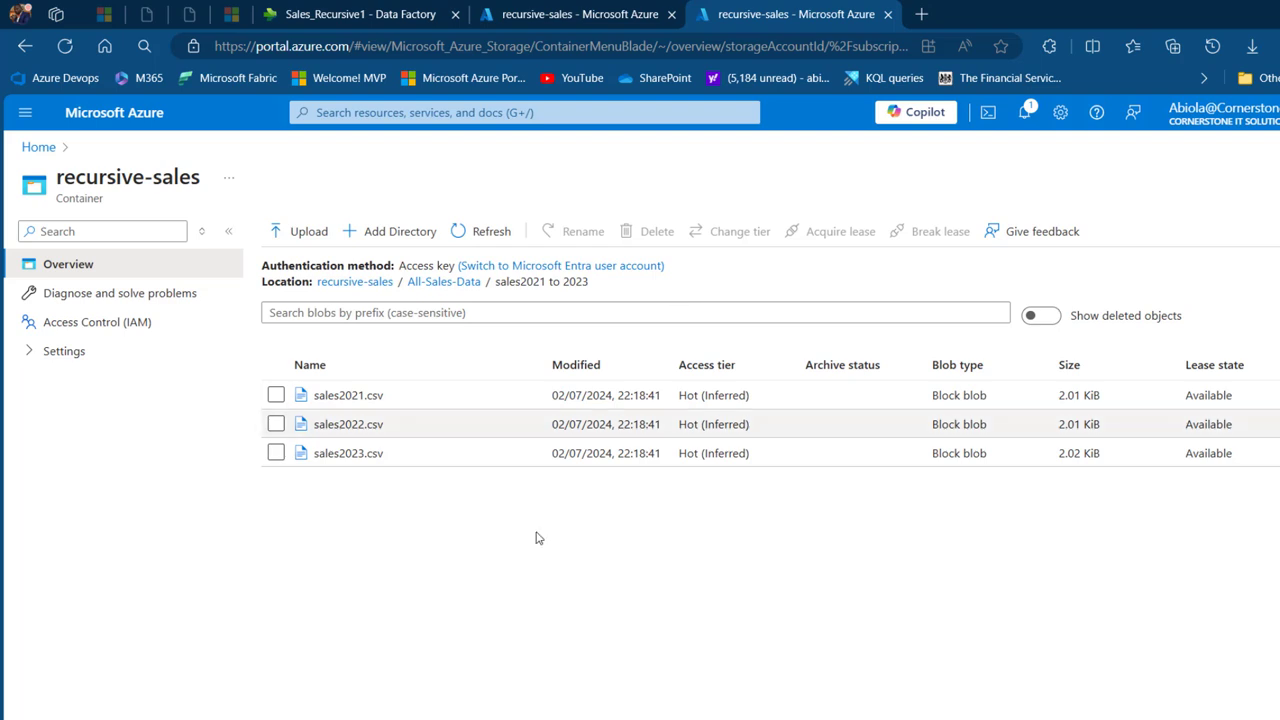
- Open the Synapse workspace from the Azure home page, launch Synapse Studio and expand its navigation
{"action": "left_click", "coordinate": [38, 149]}
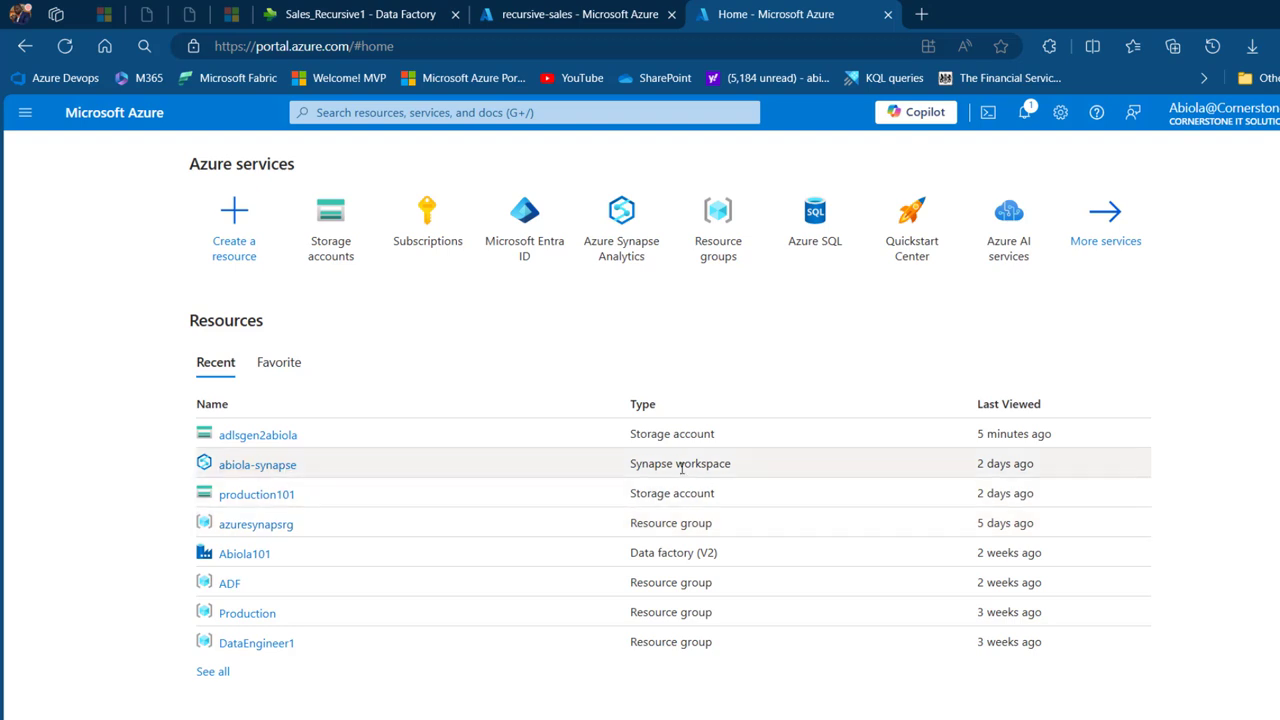
{"action": "left_click", "coordinate": [257, 465]}
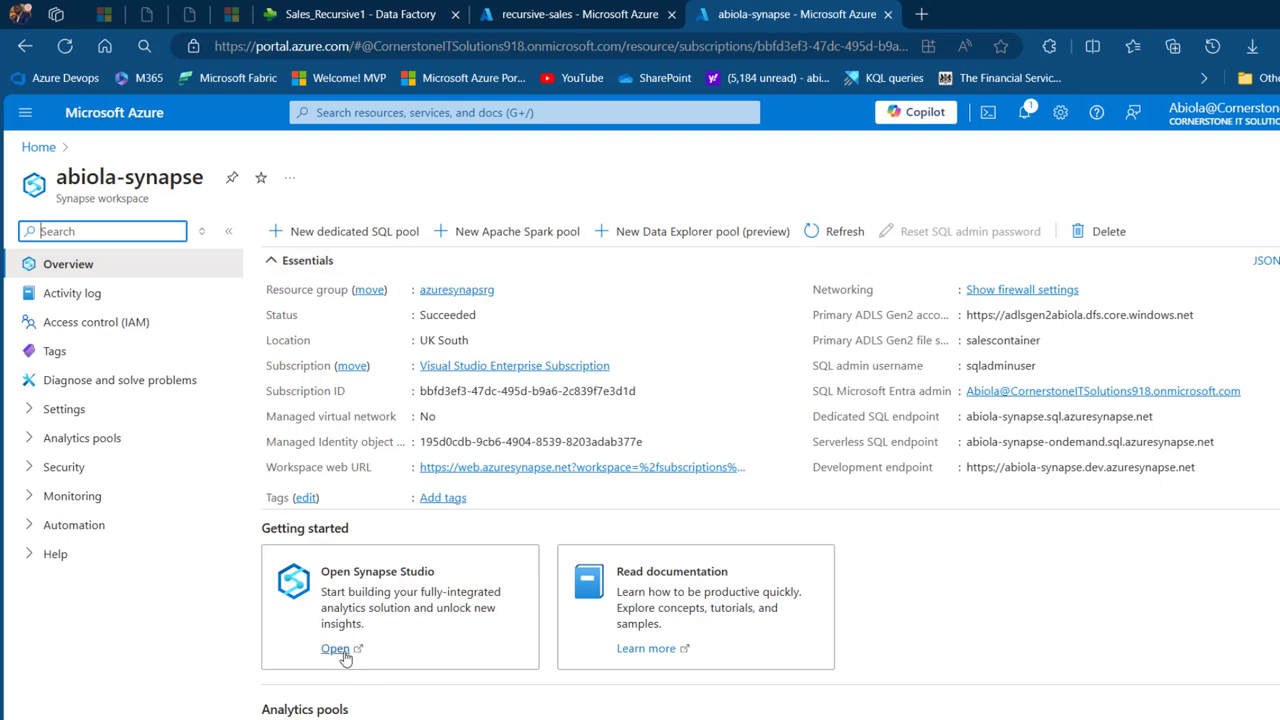
{"action": "left_click", "coordinate": [336, 649]}
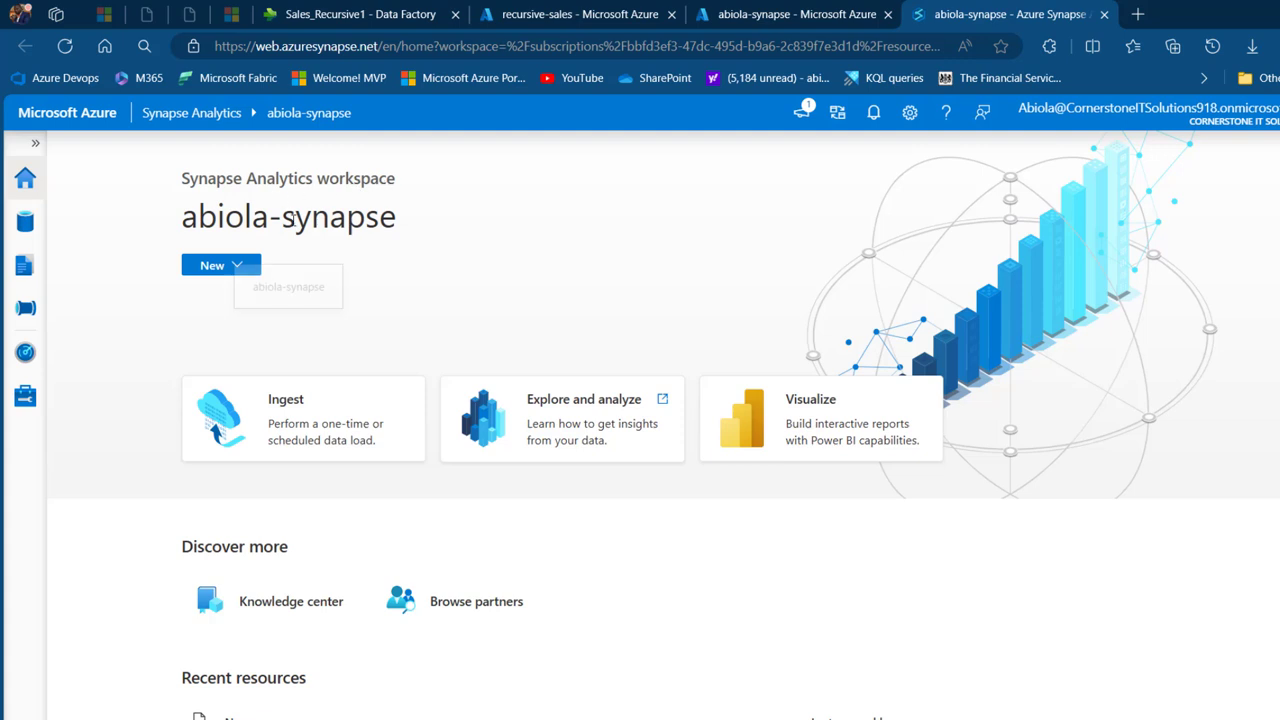
{"action": "left_click_drag", "start_coordinate": [189, 216], "coordinate": [230, 217]}
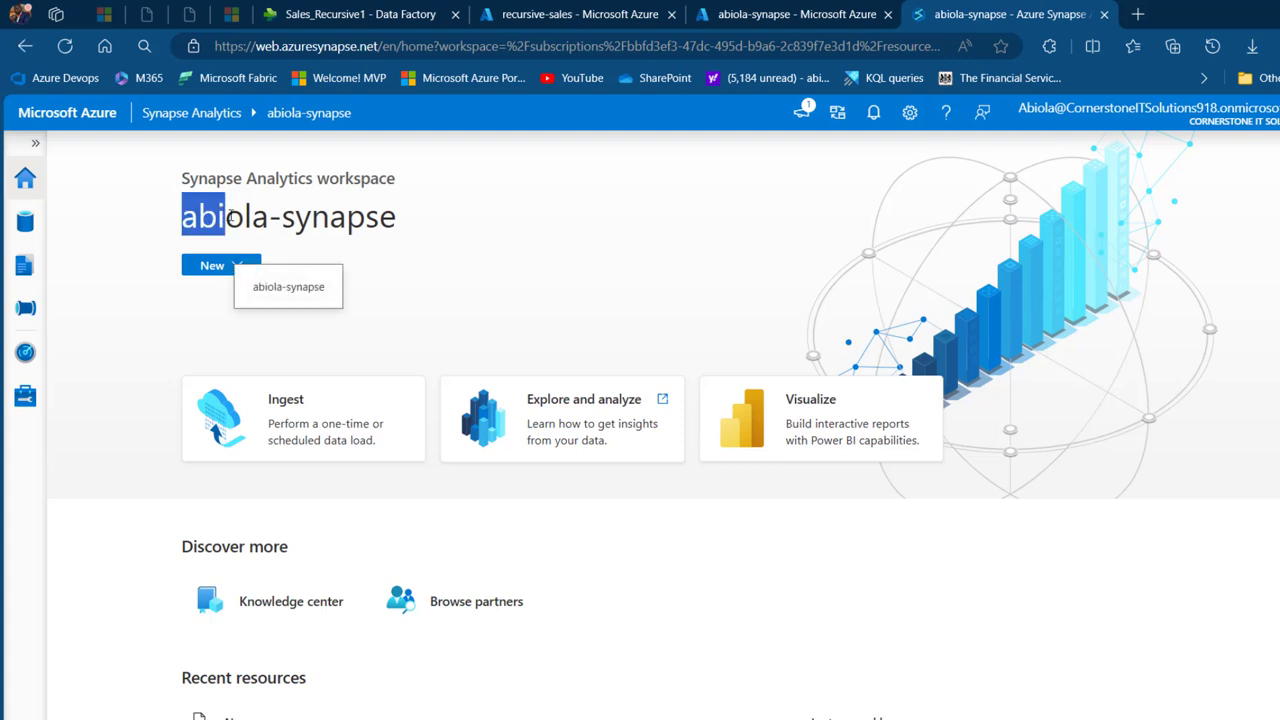
{"action": "left_click", "coordinate": [352, 218]}
{"action": "left_click", "coordinate": [35, 143]}
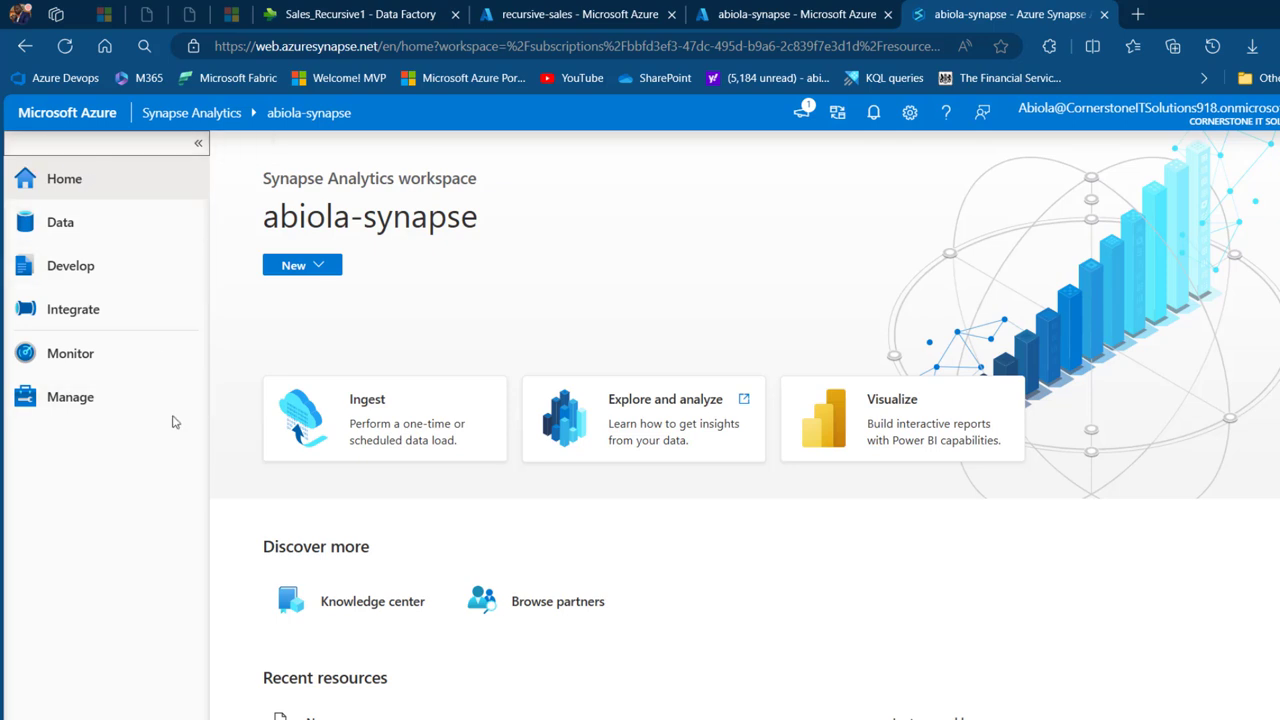
- Browse the linked Azure Data Lake Storage Gen2 primary account to the All-Sales-Data folder in the recursive-sales container
{"action": "left_click", "coordinate": [74, 224]}
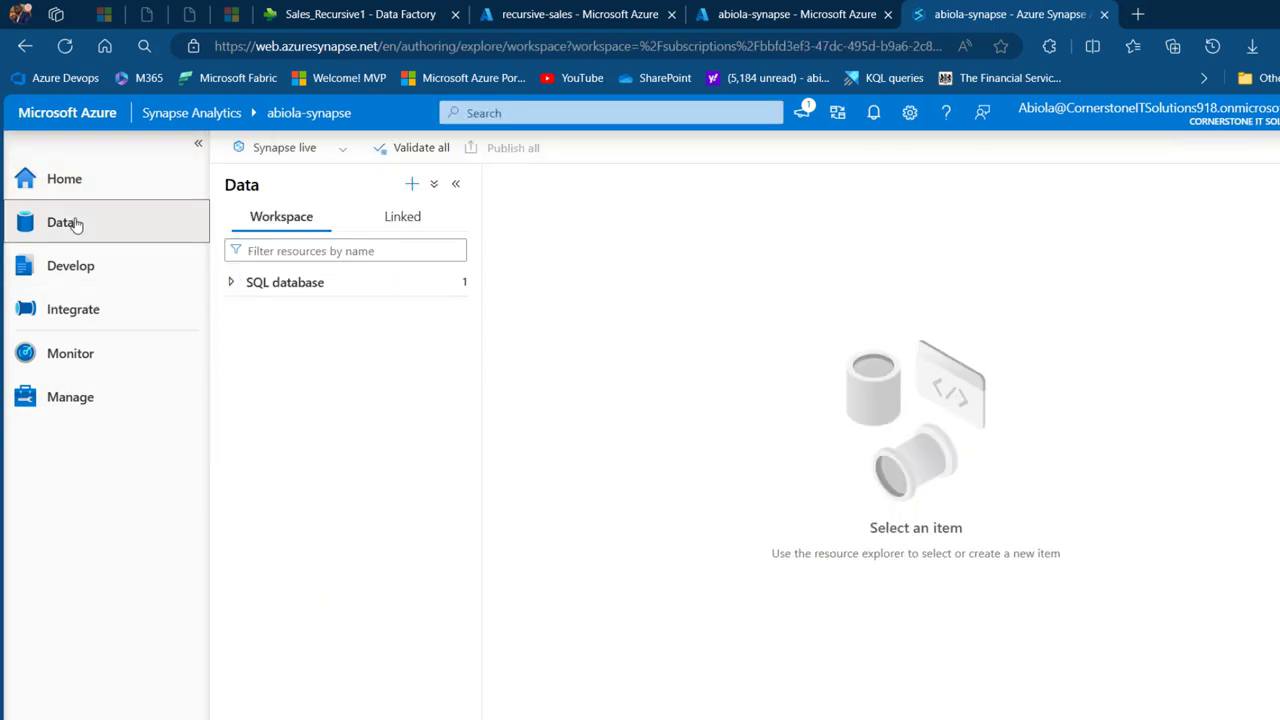
{"action": "left_click", "coordinate": [405, 222]}
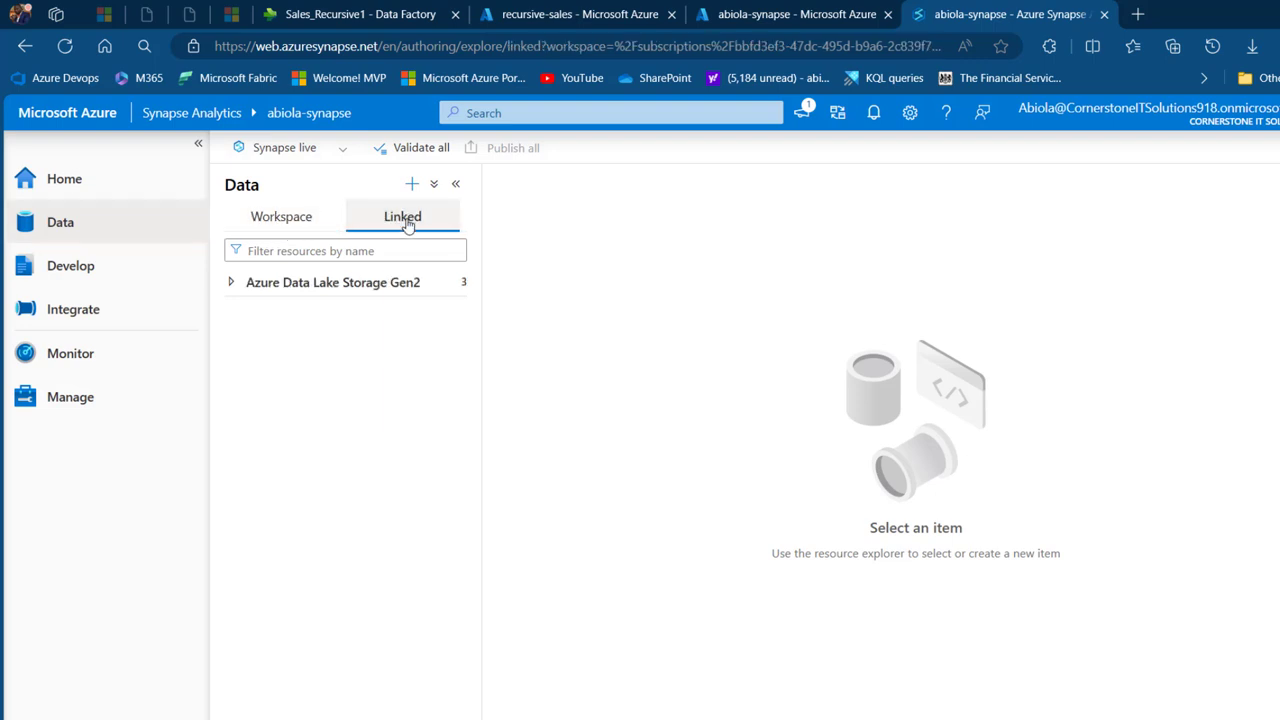
{"action": "left_click", "coordinate": [317, 287]}
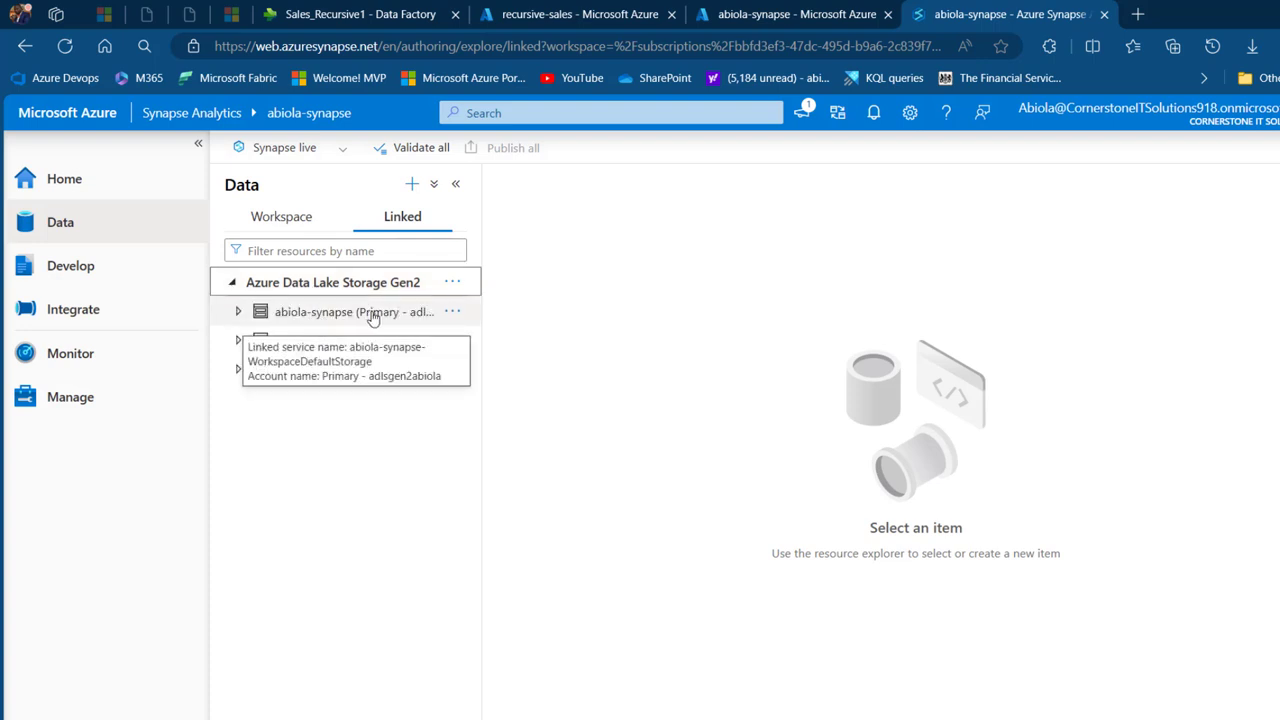
{"action": "left_click", "coordinate": [420, 314]}
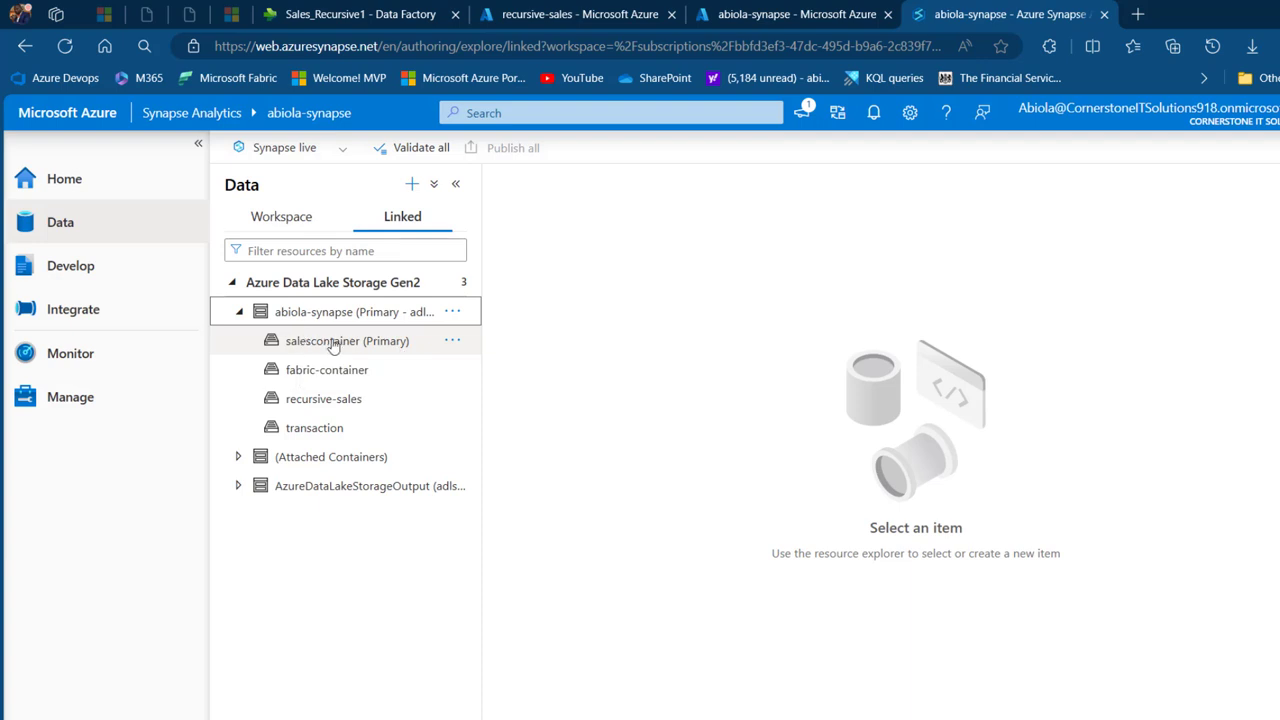
{"action": "left_click", "coordinate": [344, 402]}
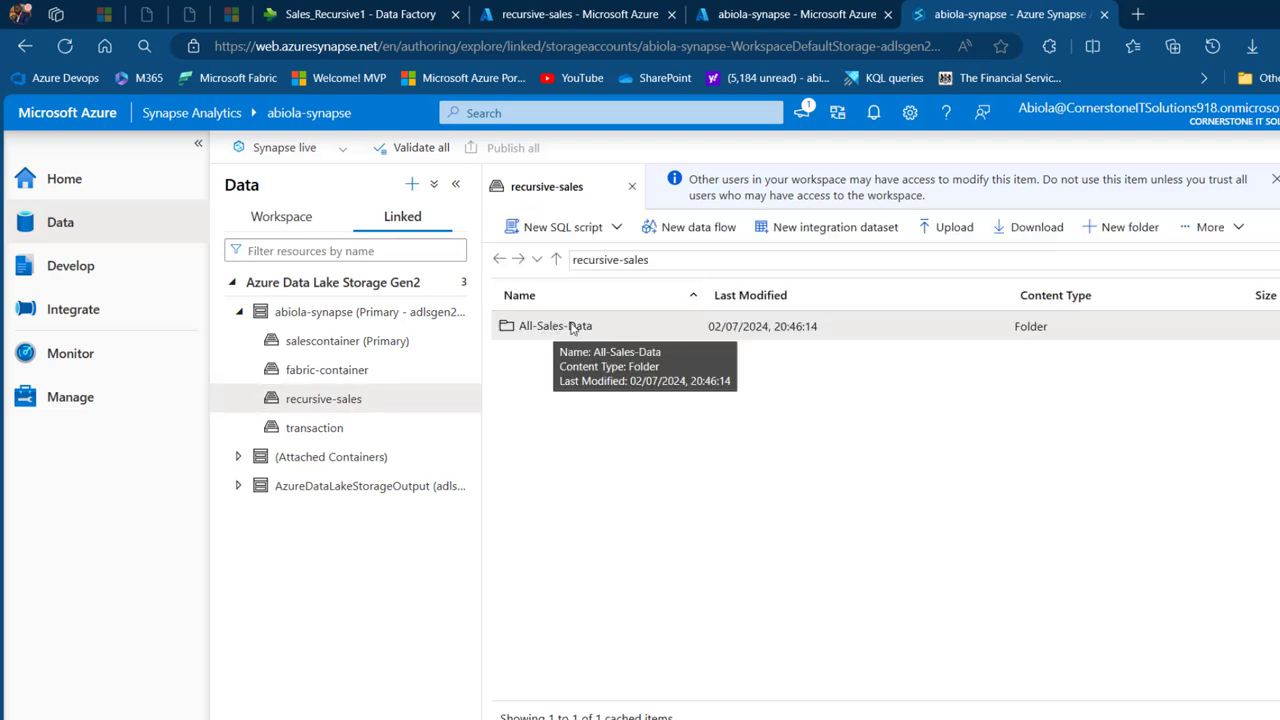
{"action": "double_click", "coordinate": [568, 329]}
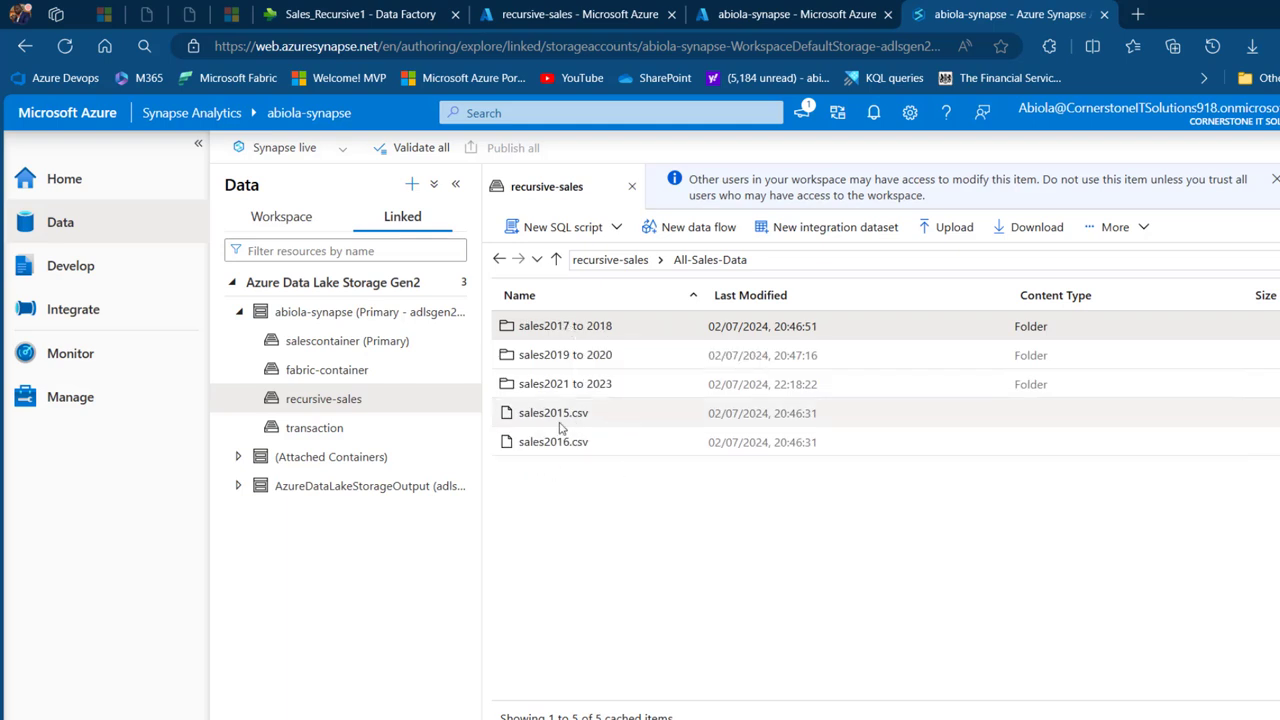
- Examine the three year-range subfolders of All-Sales-Data in Synapse Studio and return to the All-Sales-Data folder
{"action": "double_click", "coordinate": [585, 325]}
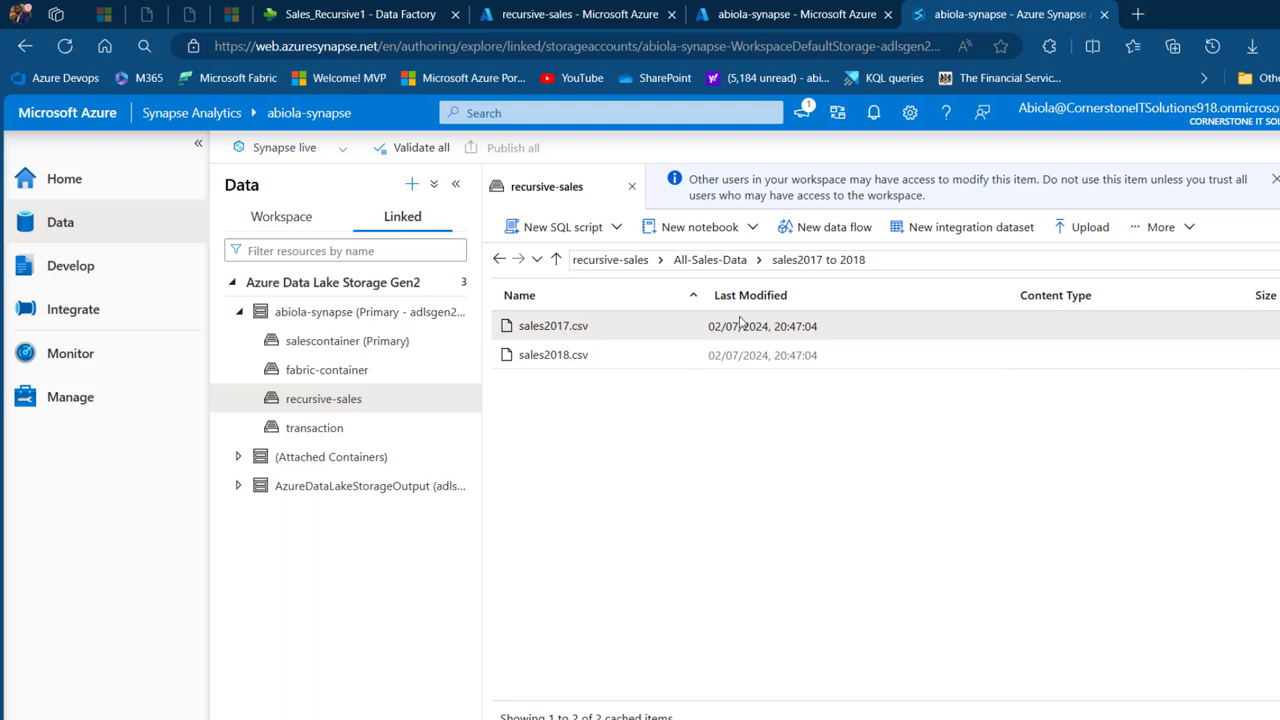
{"action": "left_click", "coordinate": [710, 259]}
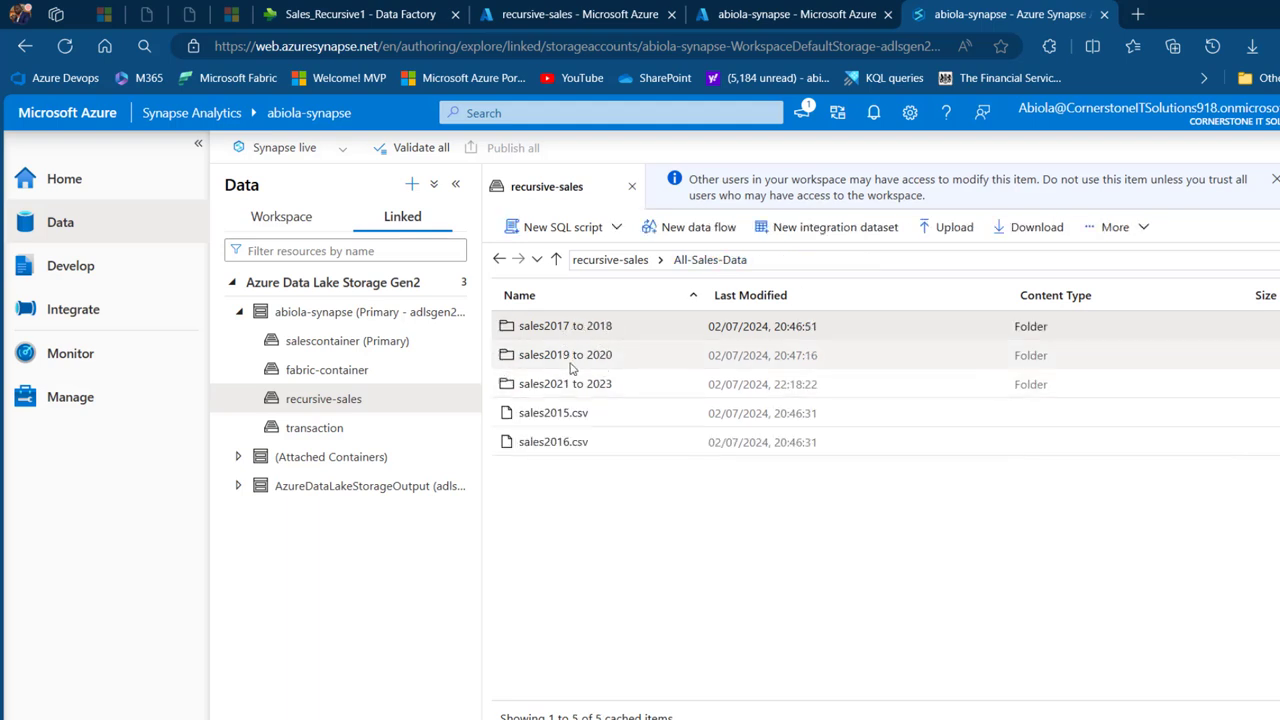
{"action": "double_click", "coordinate": [572, 356]}
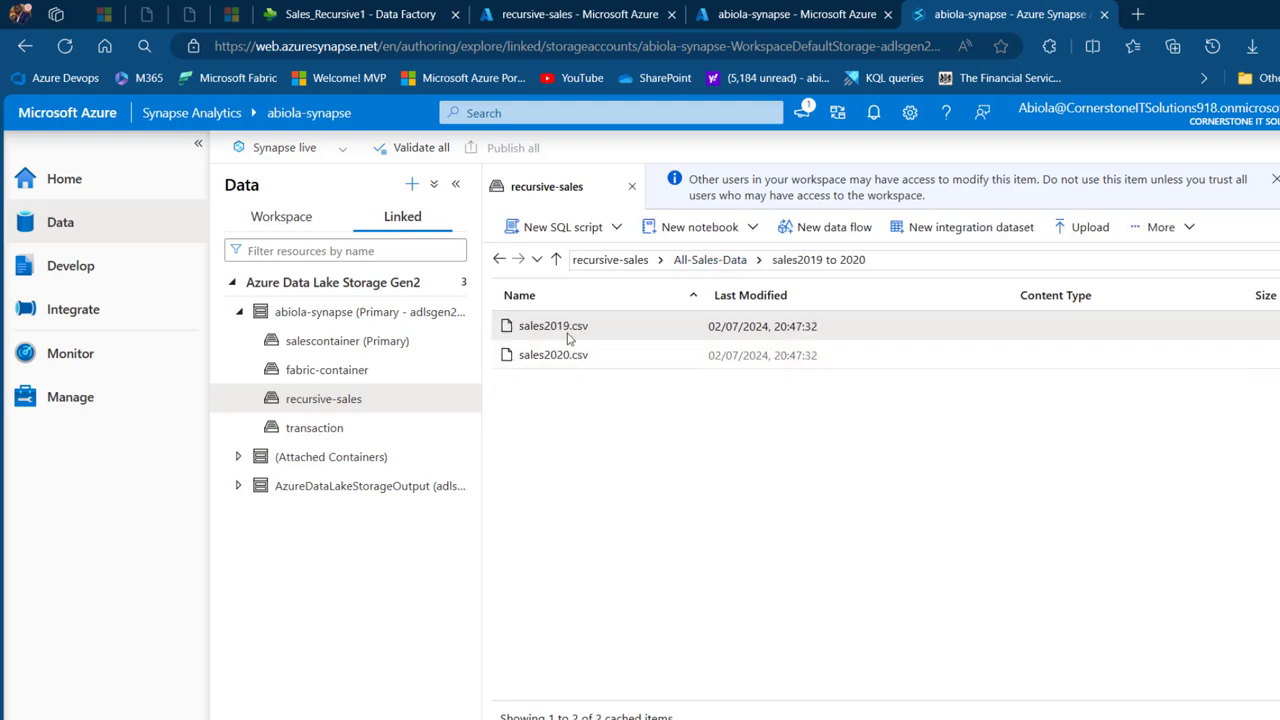
{"action": "left_click", "coordinate": [710, 259]}
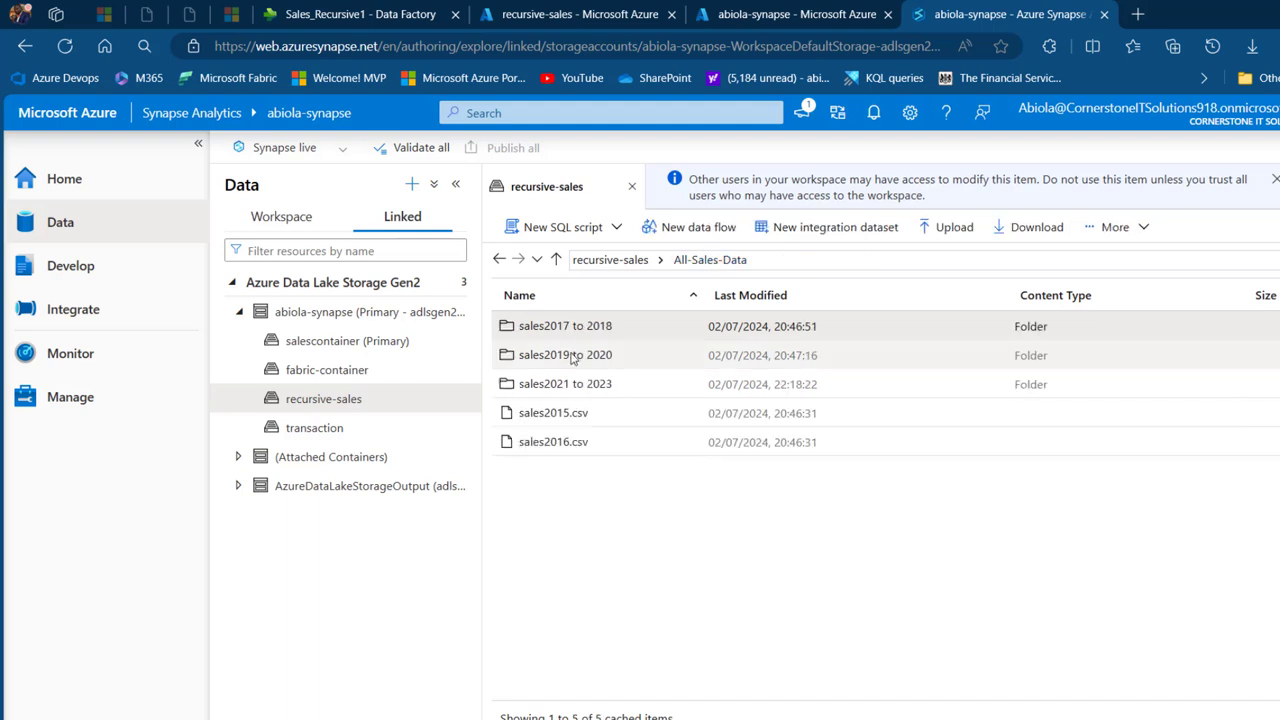
{"action": "double_click", "coordinate": [589, 388]}
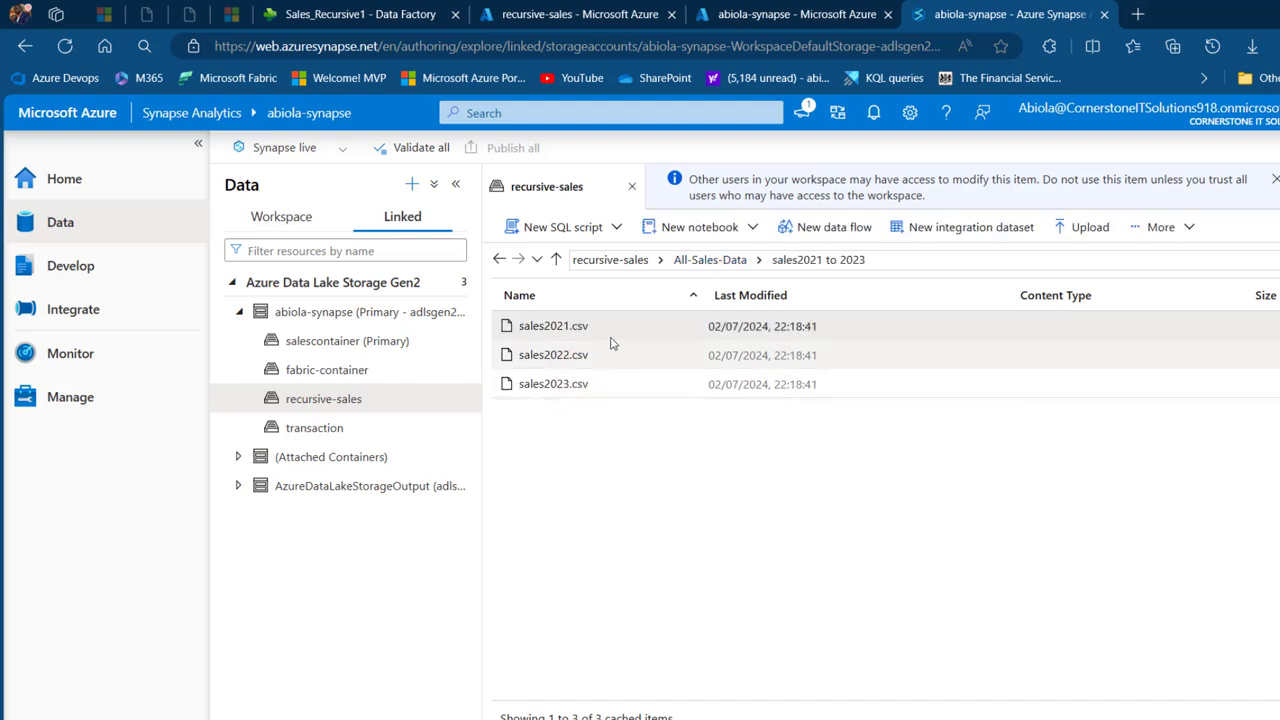
{"action": "left_click", "coordinate": [732, 260]}
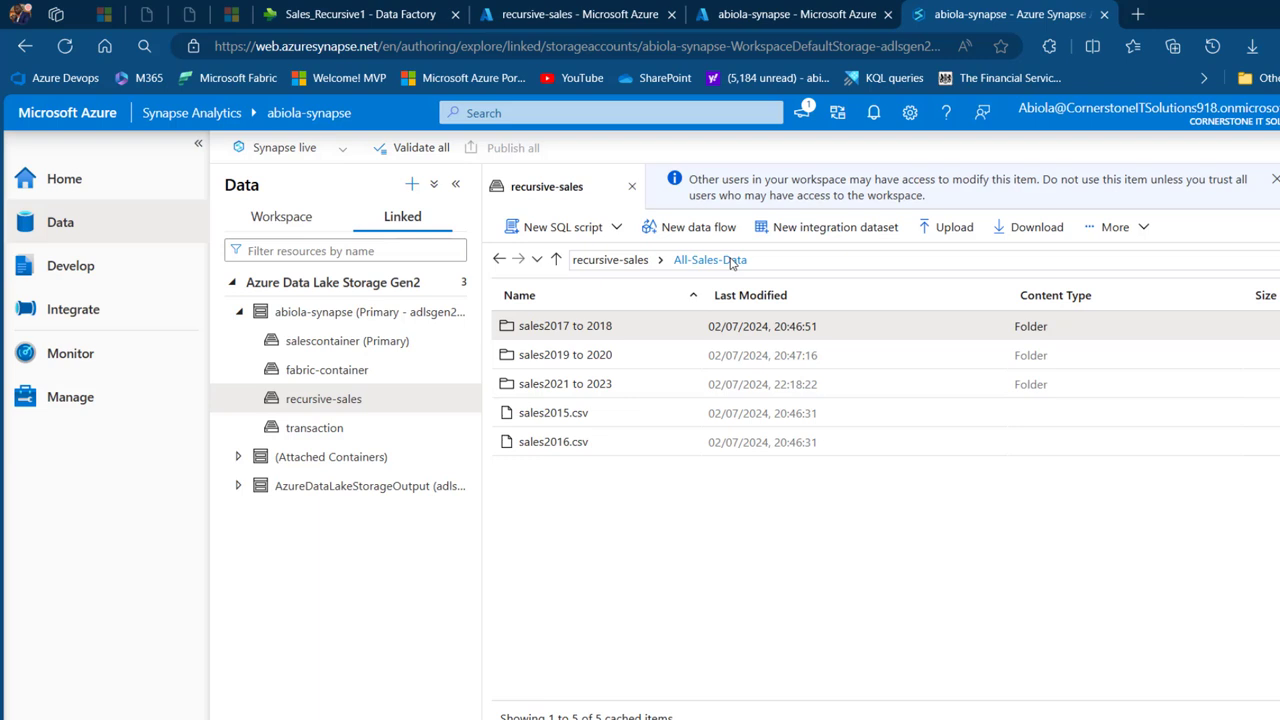
- Create a Synapse notebook named Notebook for Recursive, hide its properties and collapse the main navigation
{"action": "left_click", "coordinate": [79, 270]}
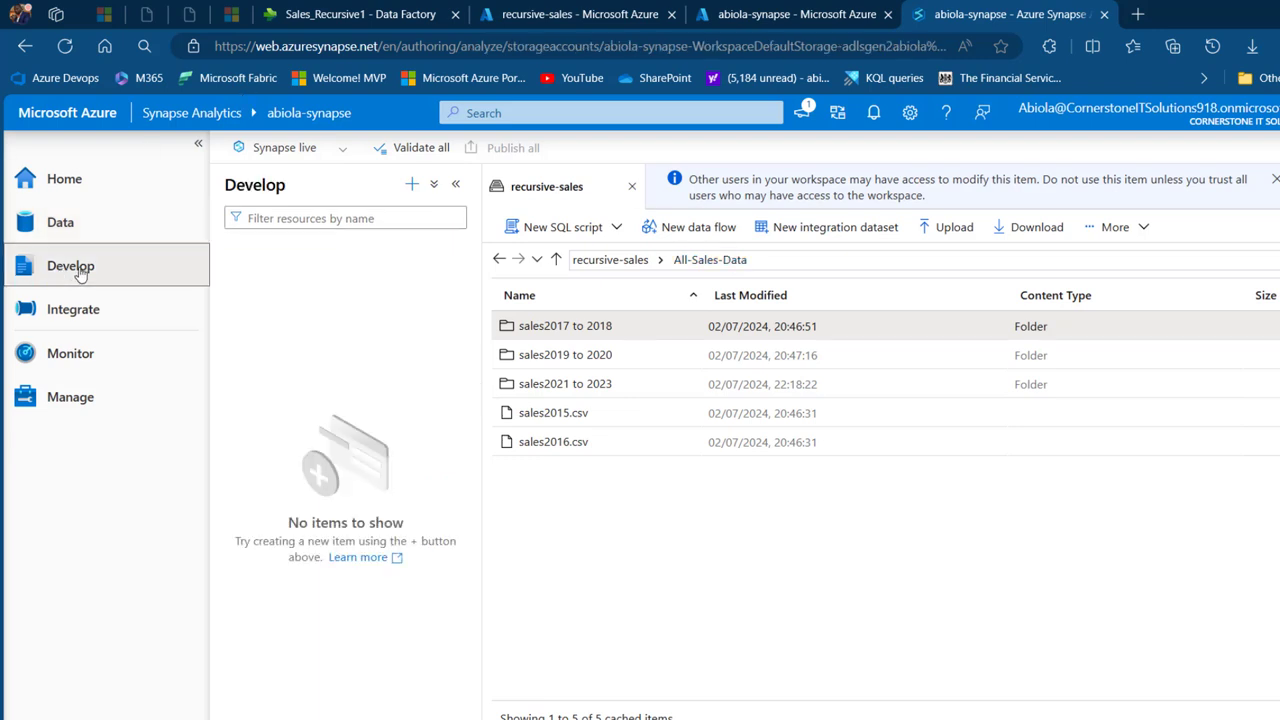
{"action": "left_click", "coordinate": [412, 184]}
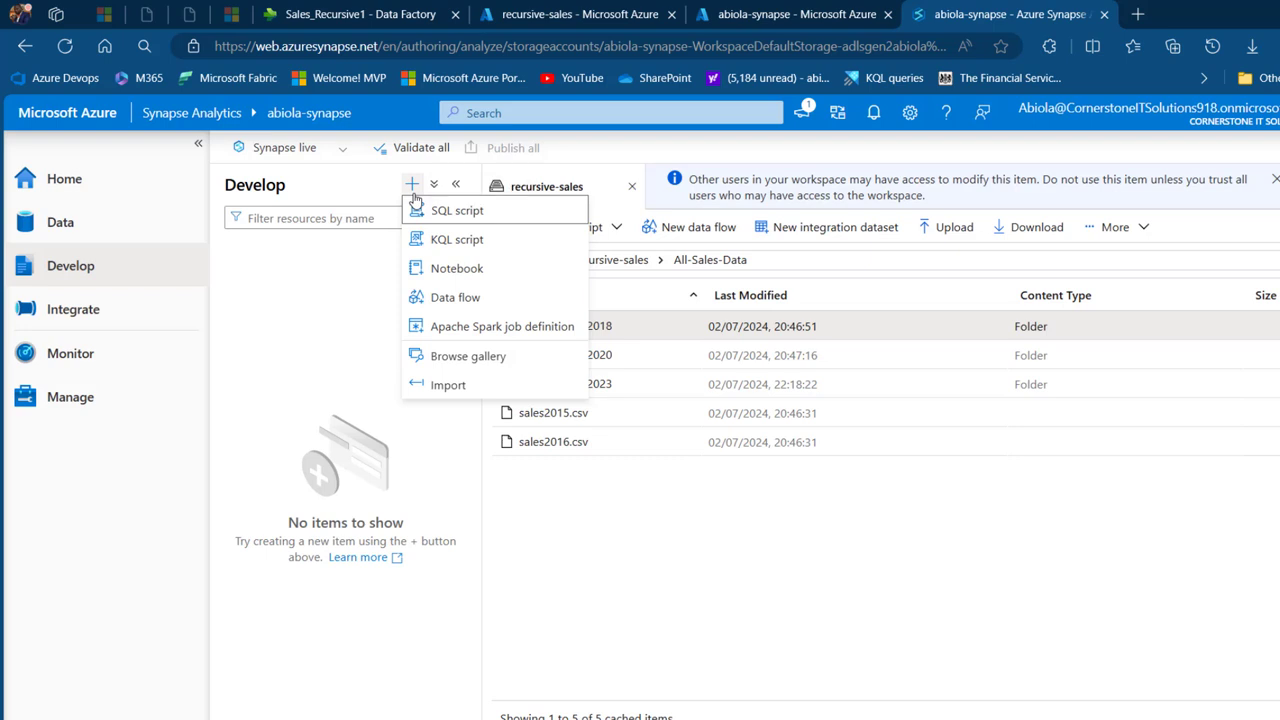
{"action": "left_click", "coordinate": [457, 270]}
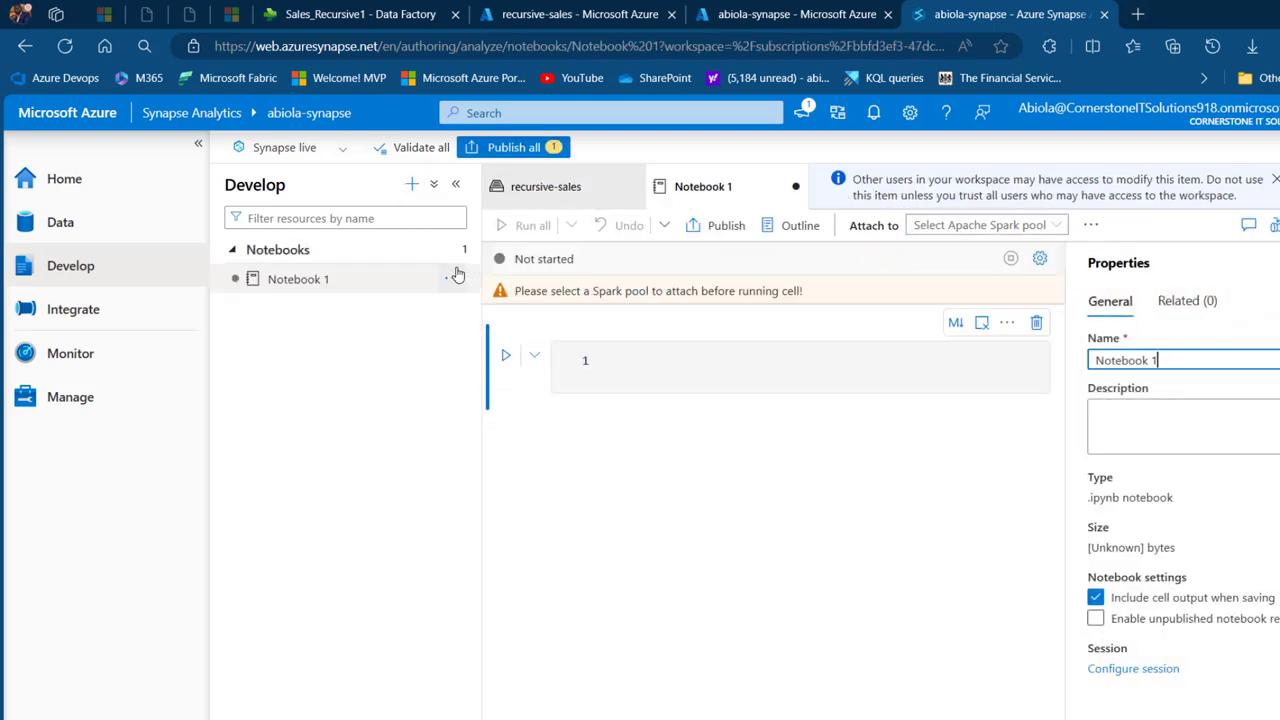
{"action": "left_click", "coordinate": [1195, 358]}
{"action": "key", "text": "BackSpace"}
{"action": "type", "text": "for"}
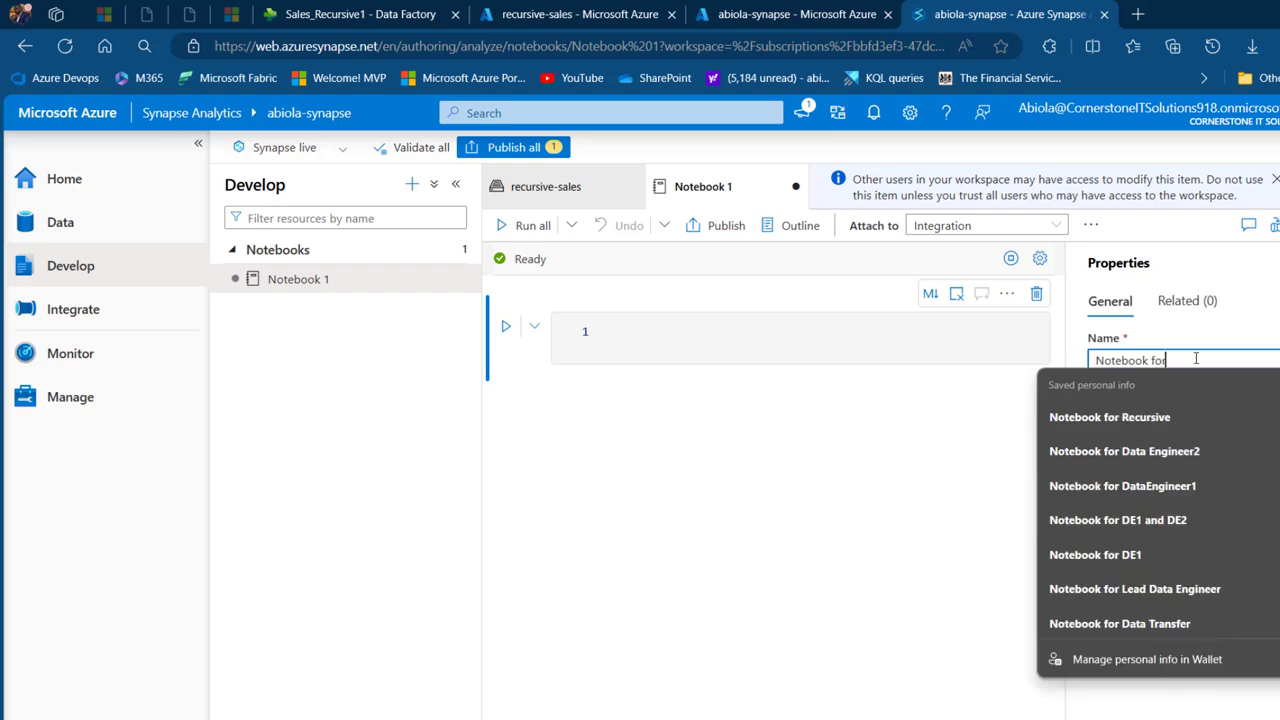
{"action": "left_click", "coordinate": [1147, 420]}
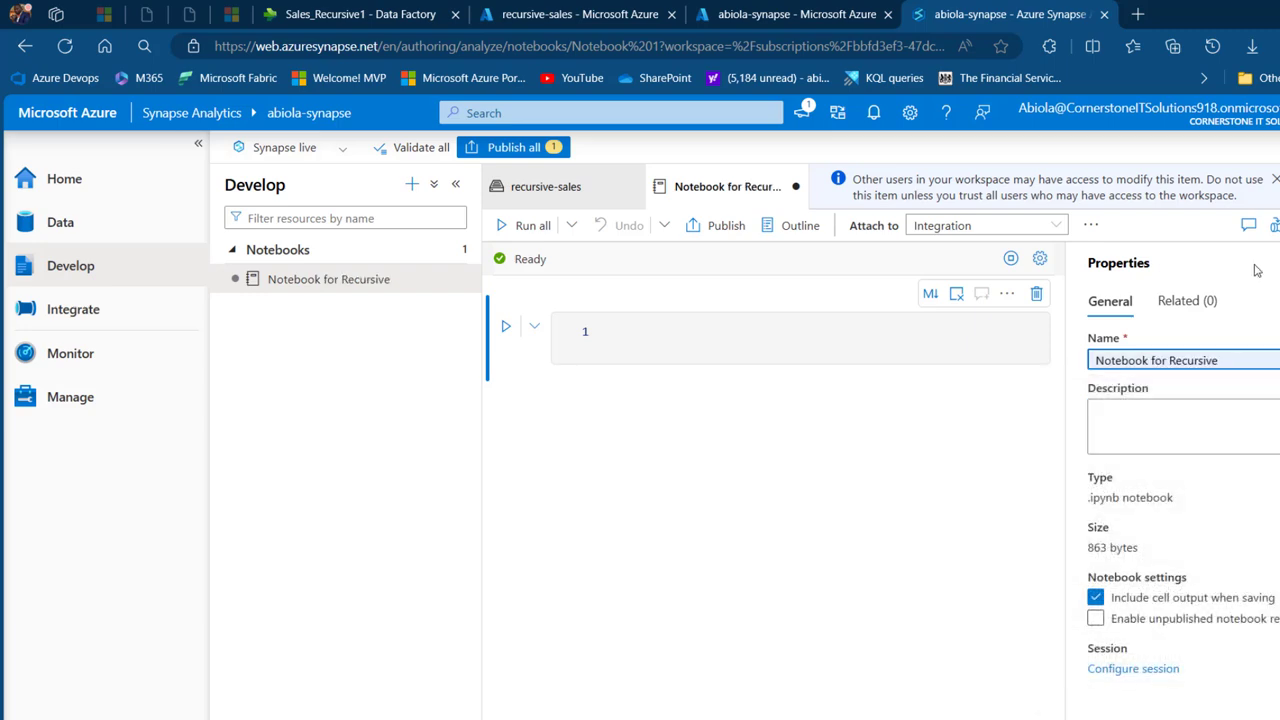
{"action": "left_click", "coordinate": [1274, 225]}
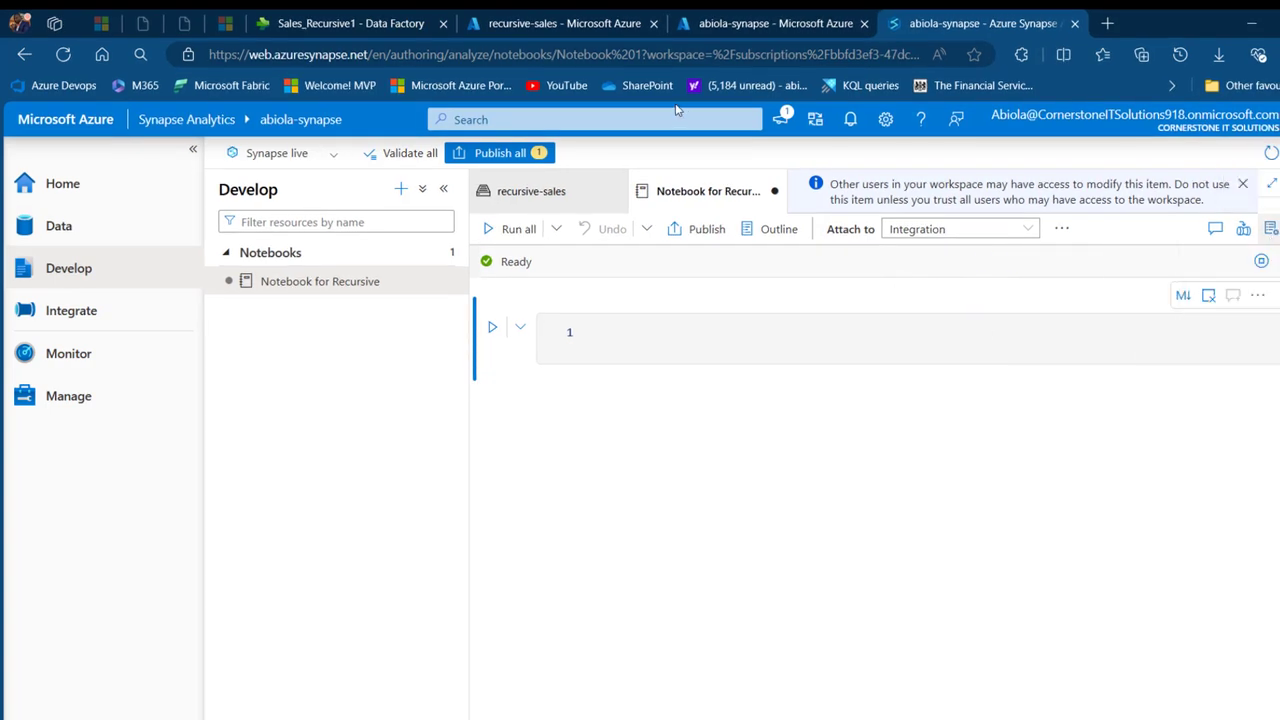
{"action": "left_click", "coordinate": [193, 149]}
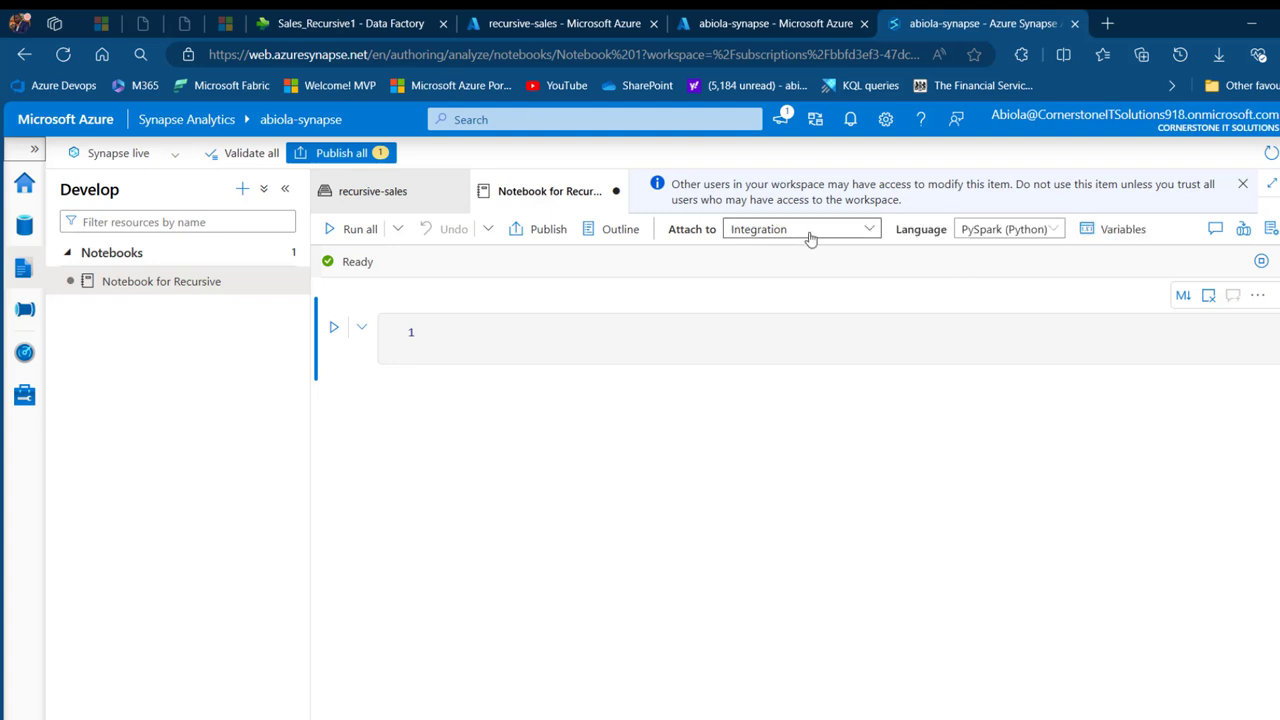
- Check the Apache Spark pools available for the notebook to attach to, and return to the notebook
{"action": "left_click", "coordinate": [867, 230]}
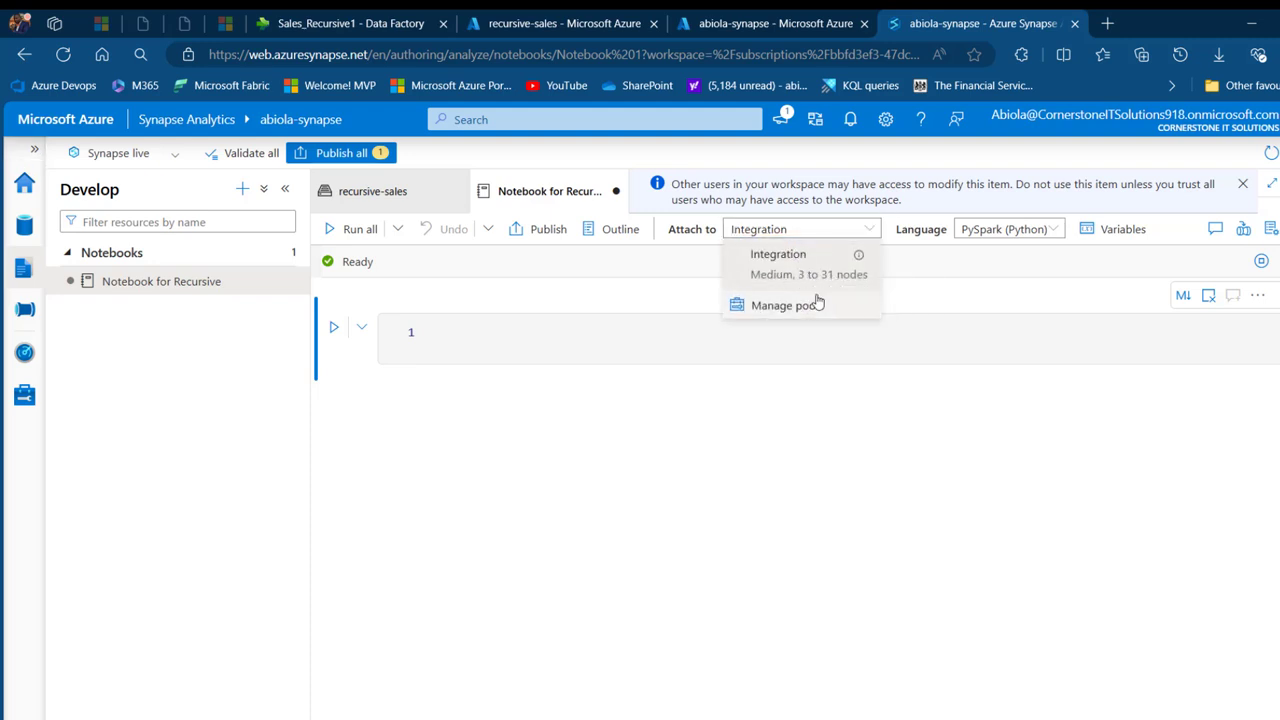
{"action": "left_click", "coordinate": [787, 307]}
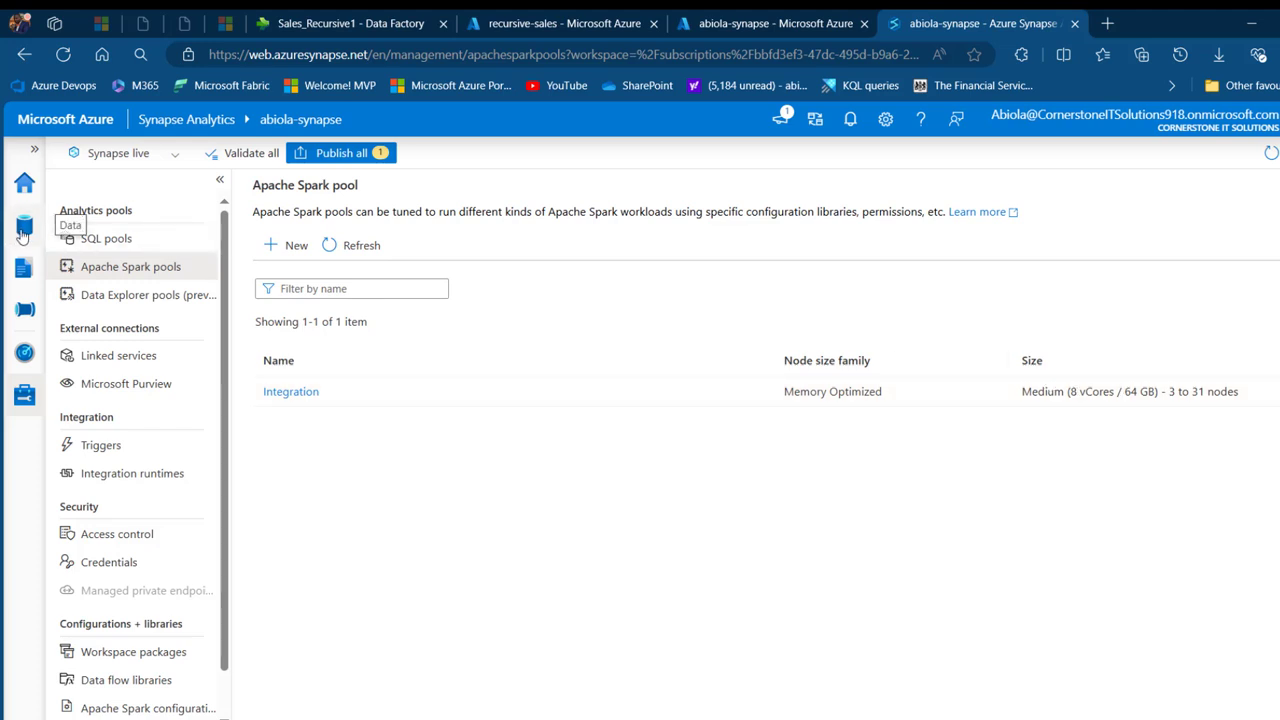
{"action": "left_click", "coordinate": [25, 279]}
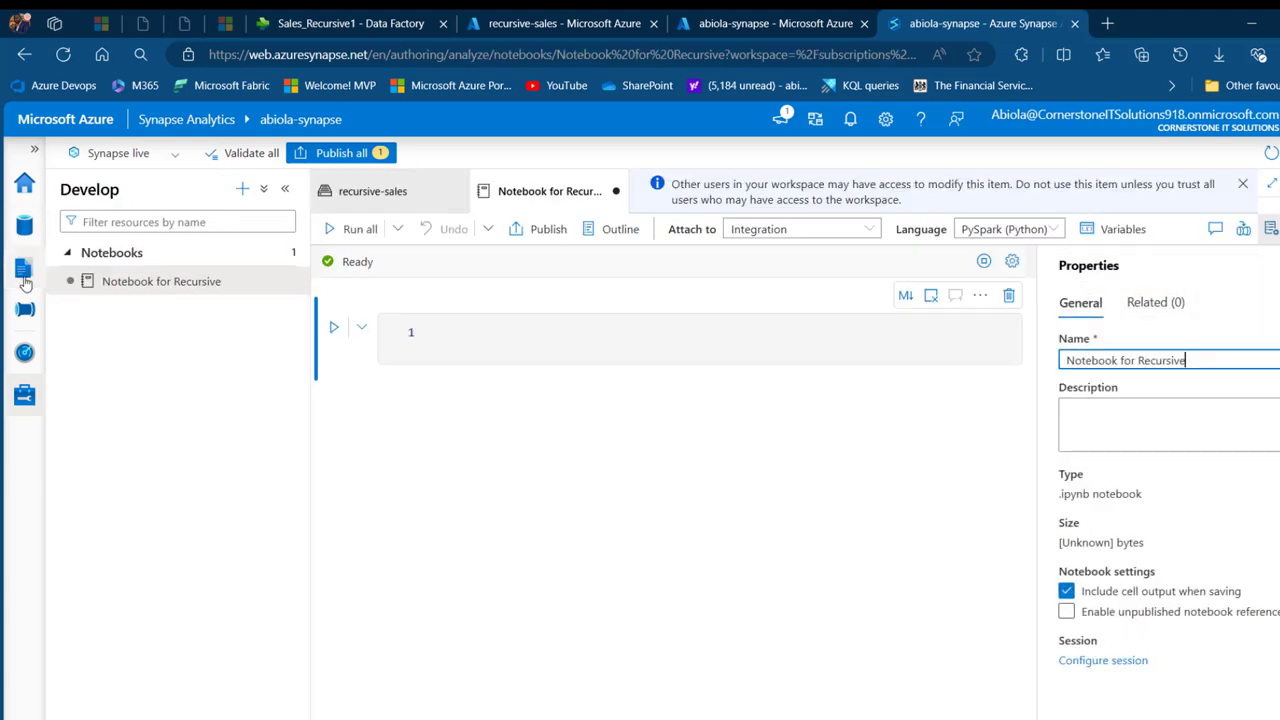
- In the first cell, define df with spark.read.option("header","true").csv() on the ABFS path of sales2015.csv in All-Sales-Data
{"action": "left_click", "coordinate": [524, 337]}
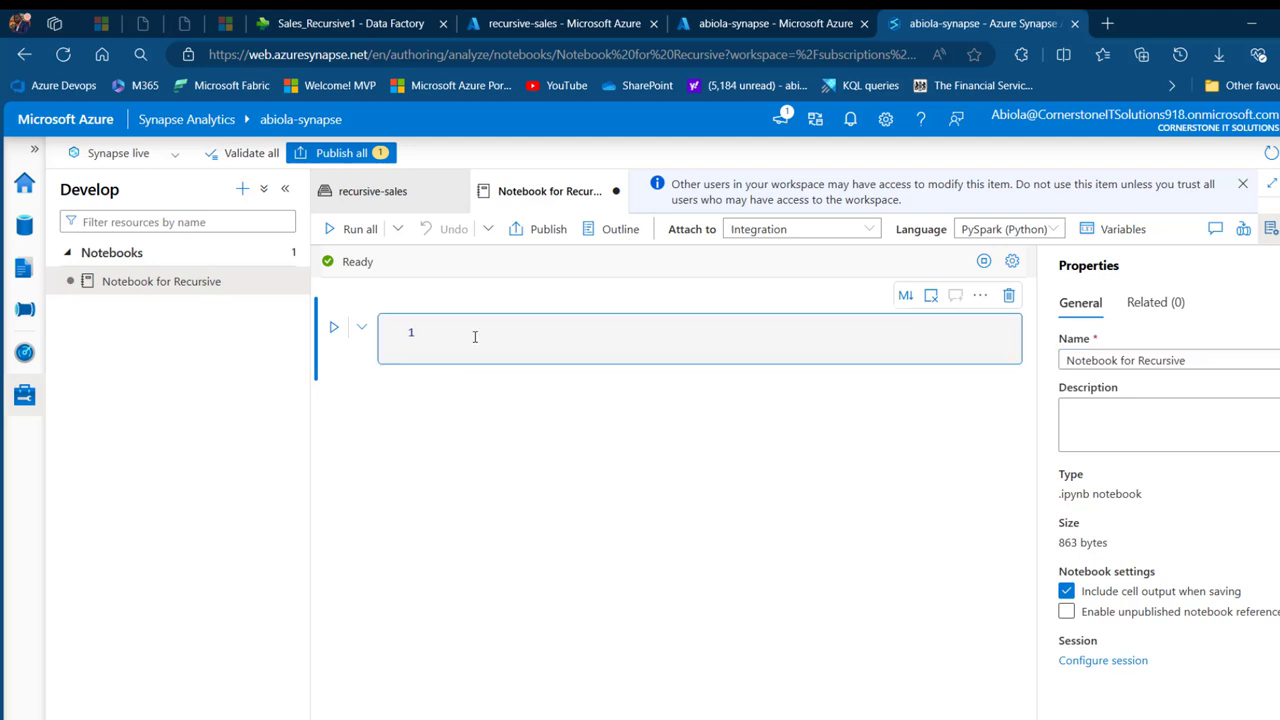
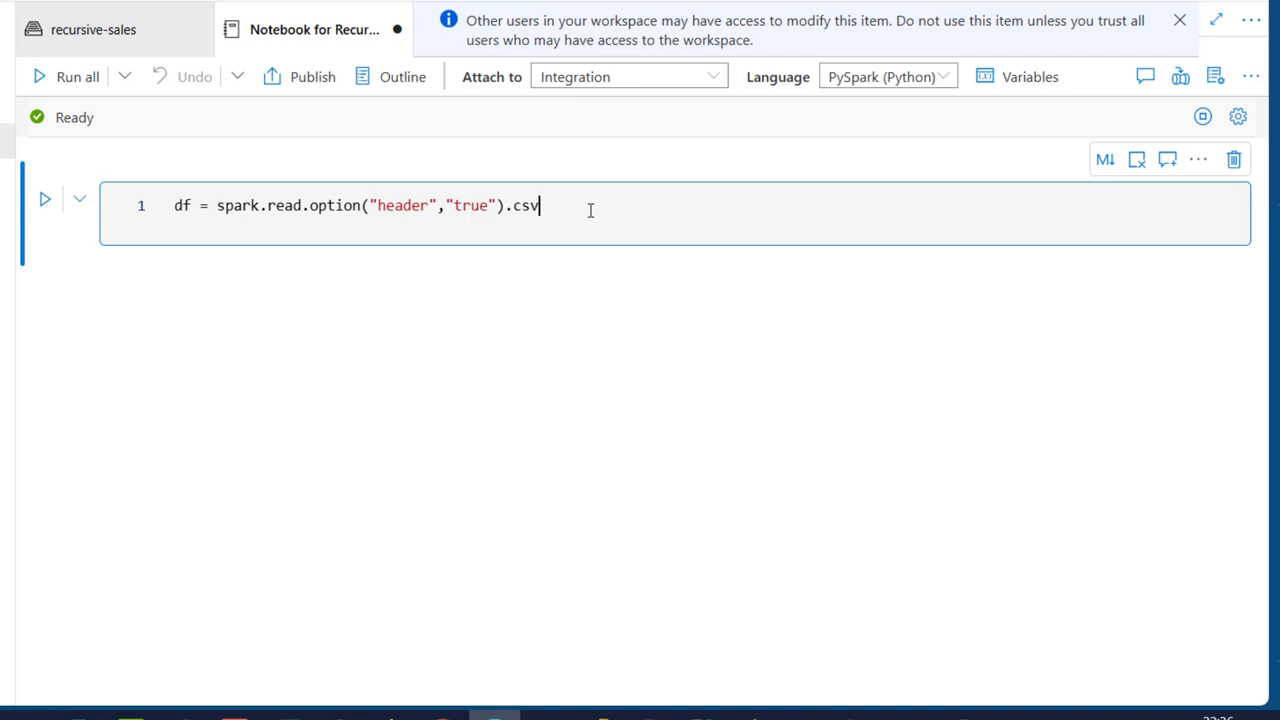
{"action": "type", "text": "('"}
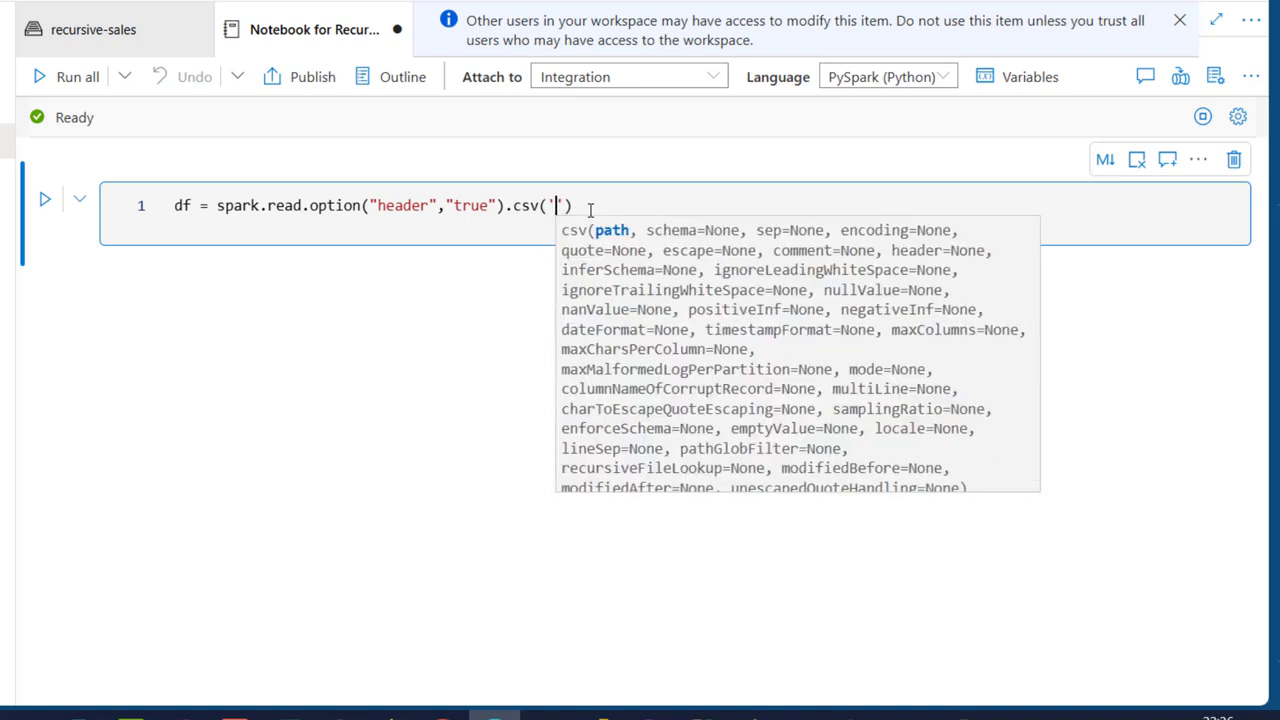
{"action": "key", "text": "ctrl+v"}
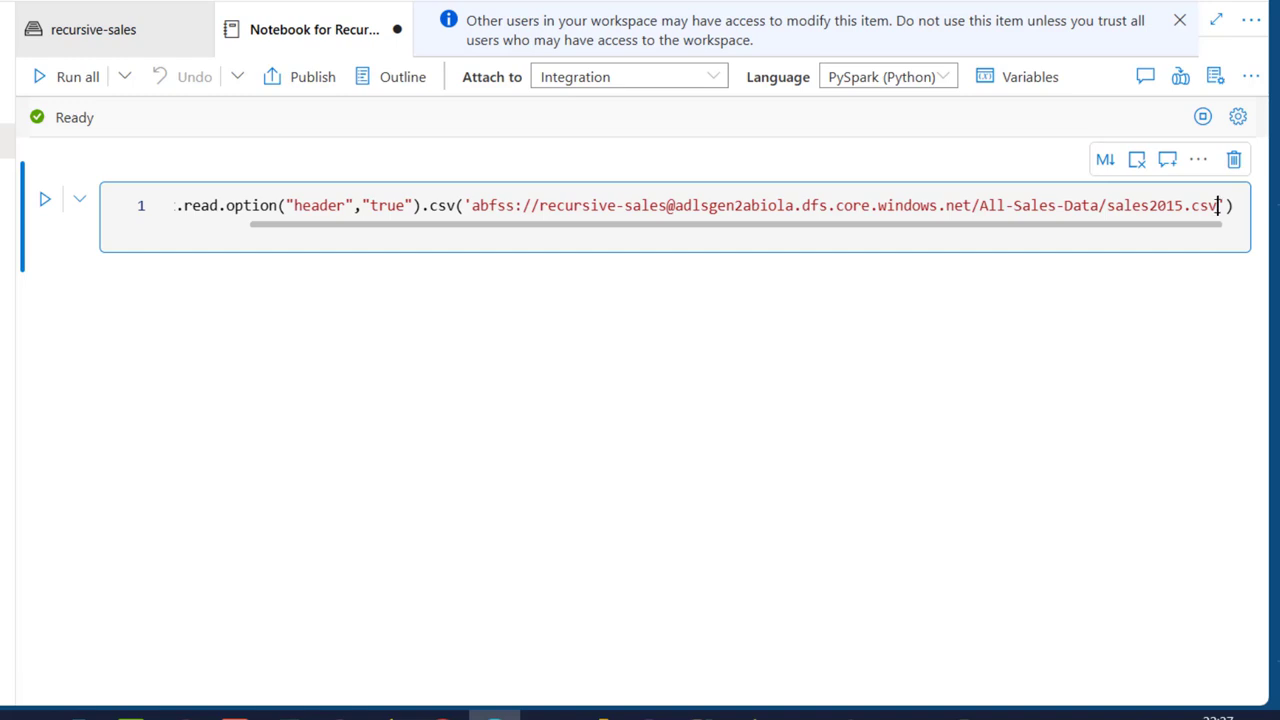
- Replace sales2015.csv with the ** wildcard in the CSV path so it covers everything under All-Sales-Data
{"action": "left_click_drag", "start_coordinate": [1216, 205], "coordinate": [1092, 206]}
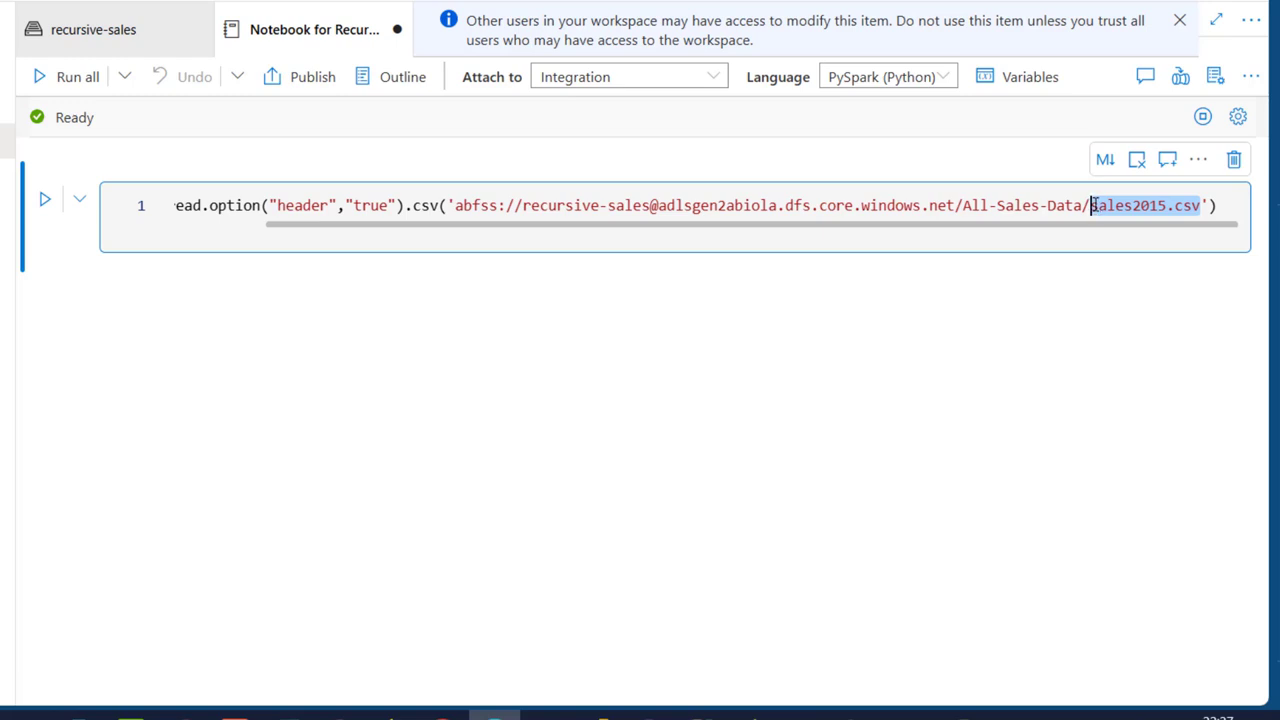
{"action": "key", "text": "BackSpace"}
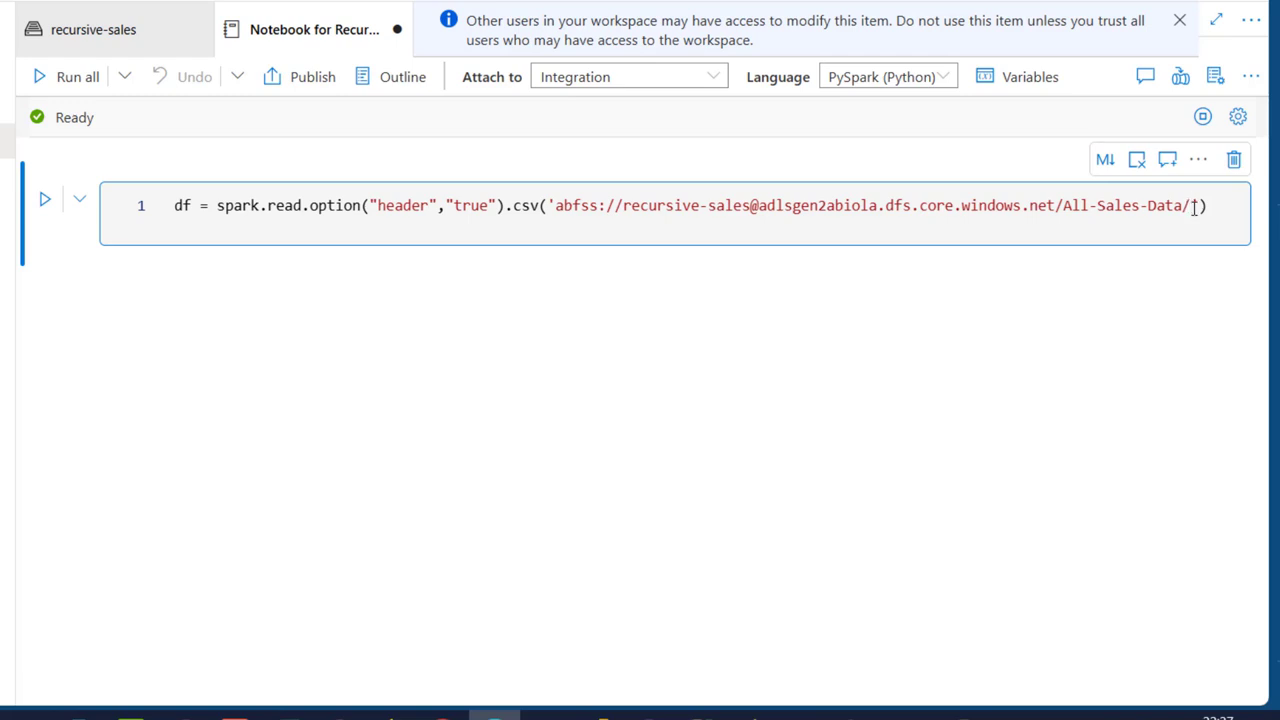
{"action": "type", "text": "*"}
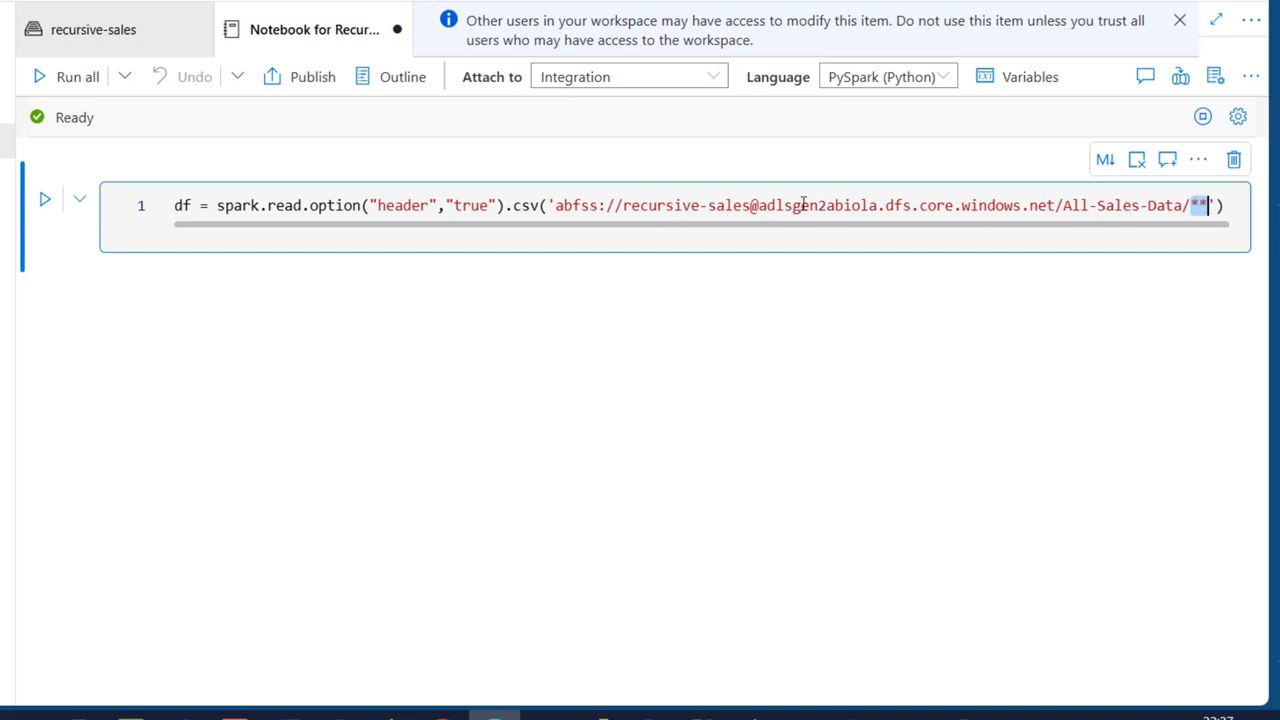
{"action": "left_click", "coordinate": [1208, 205]}
- Add display(df) on a second line, run the cell, and view the output table with the resources pane collapsed
{"action": "left_click", "coordinate": [1226, 206]}
{"action": "key", "text": "Return"}
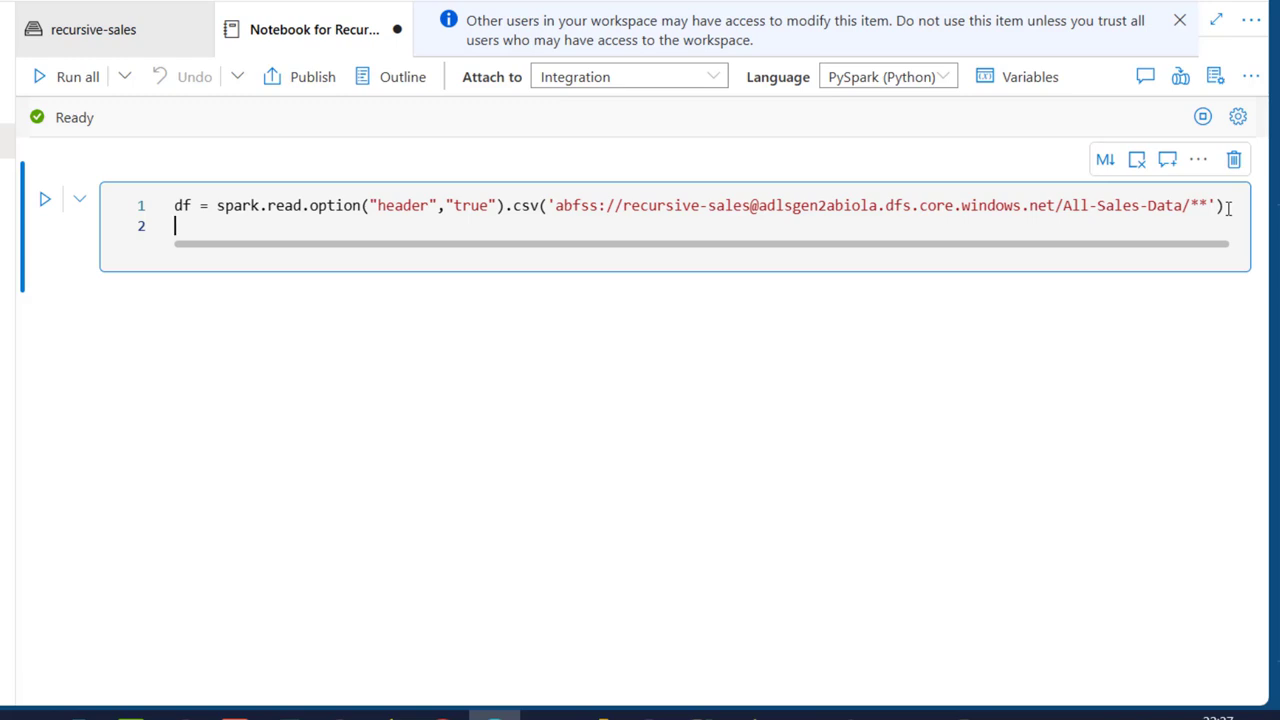
{"action": "type", "text": "display(df"}
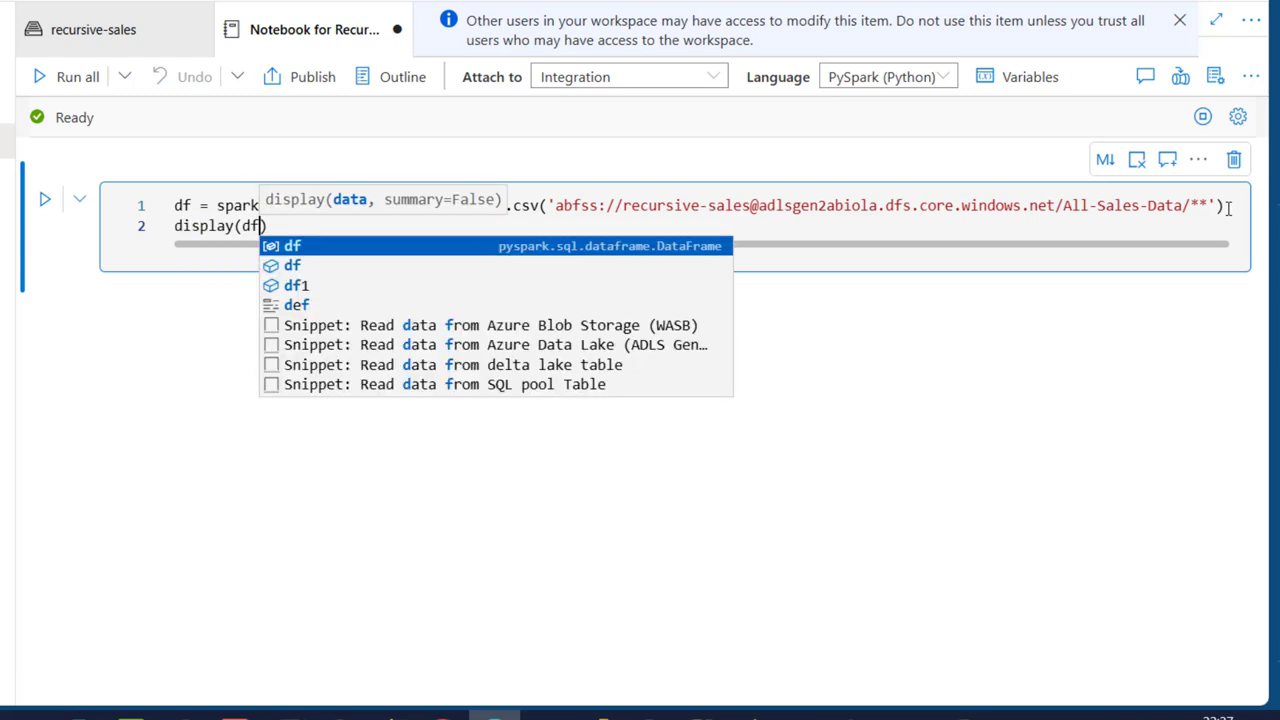
{"action": "key", "text": "shift+Return"}
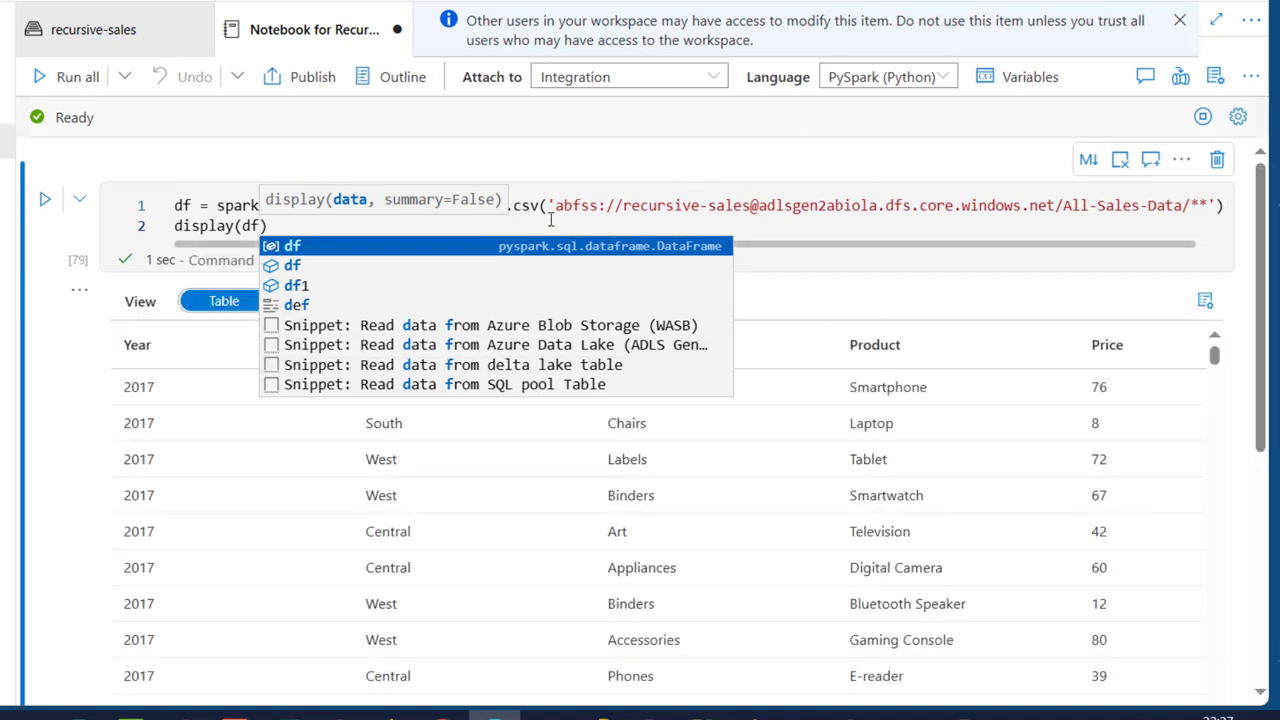
{"action": "key", "text": "Escape"}
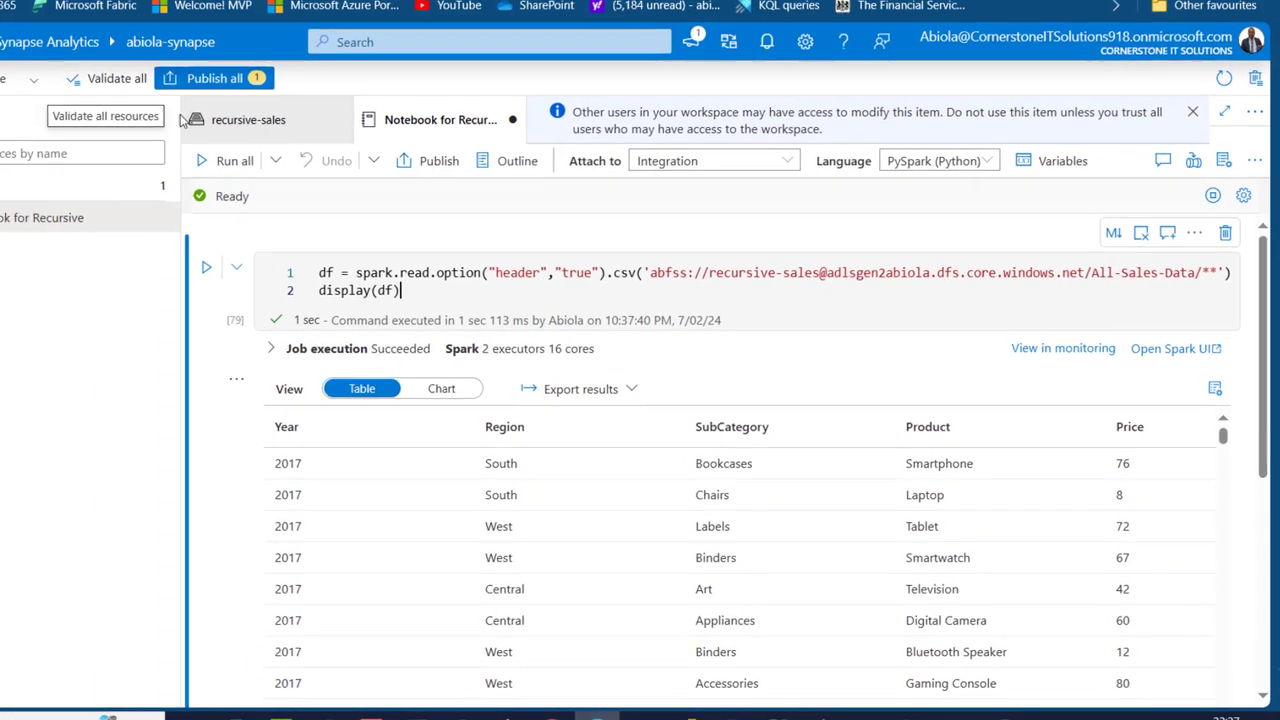
{"action": "left_click", "coordinate": [157, 121]}
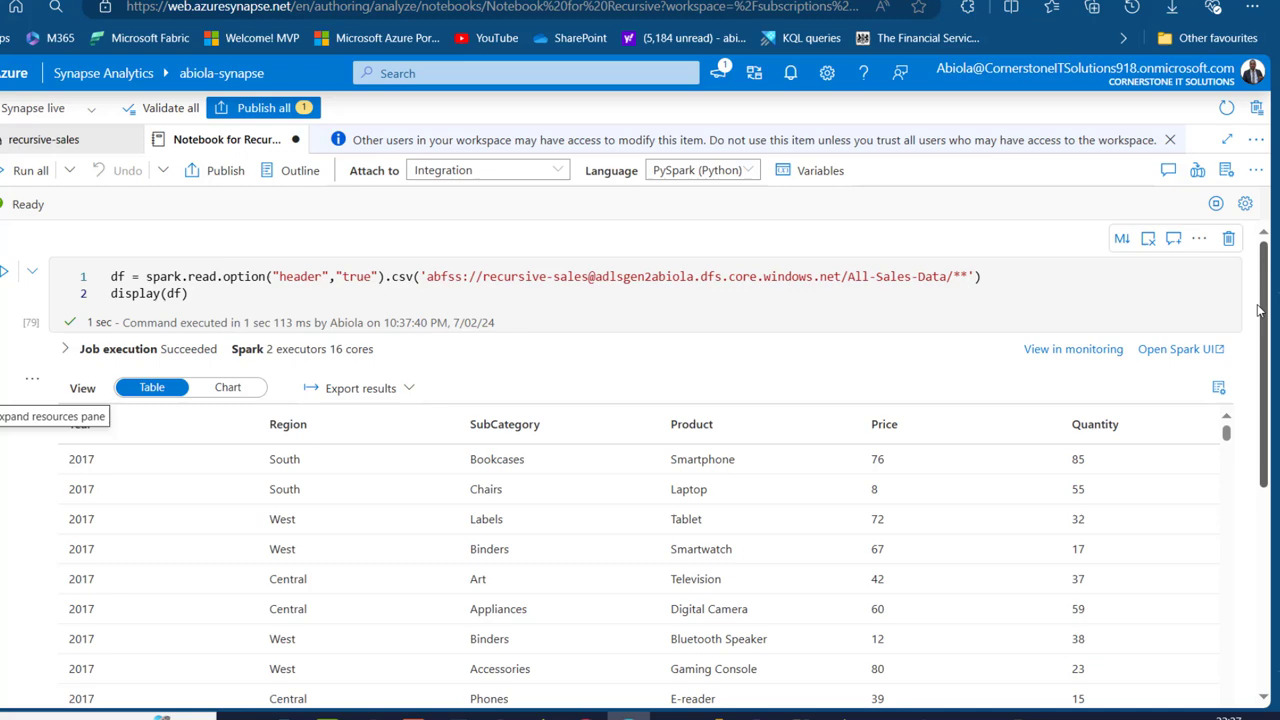
{"action": "scroll", "coordinate": [1258, 311], "scroll_direction": "down", "scroll_amount": 4}
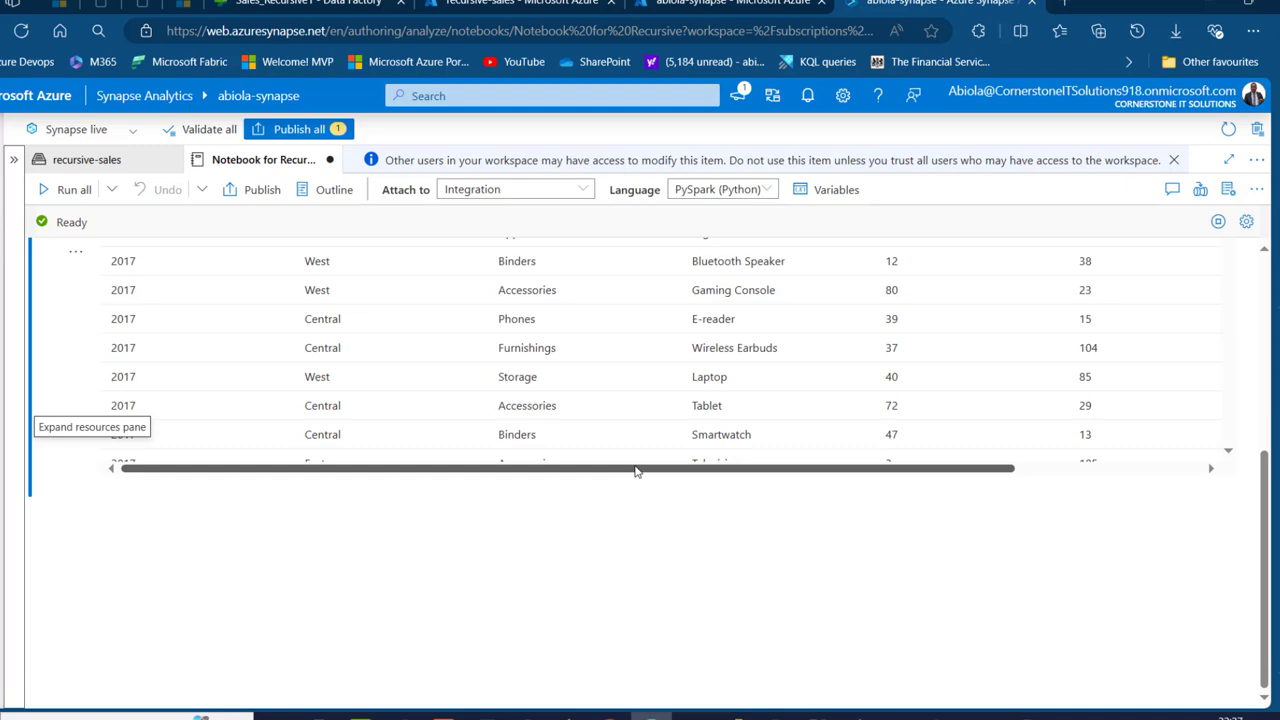
- Switch to the Sales_Recursive1 lakehouse in Fabric and copy the ABFS path of its Tables folder
{"action": "left_click", "coordinate": [326, 2]}
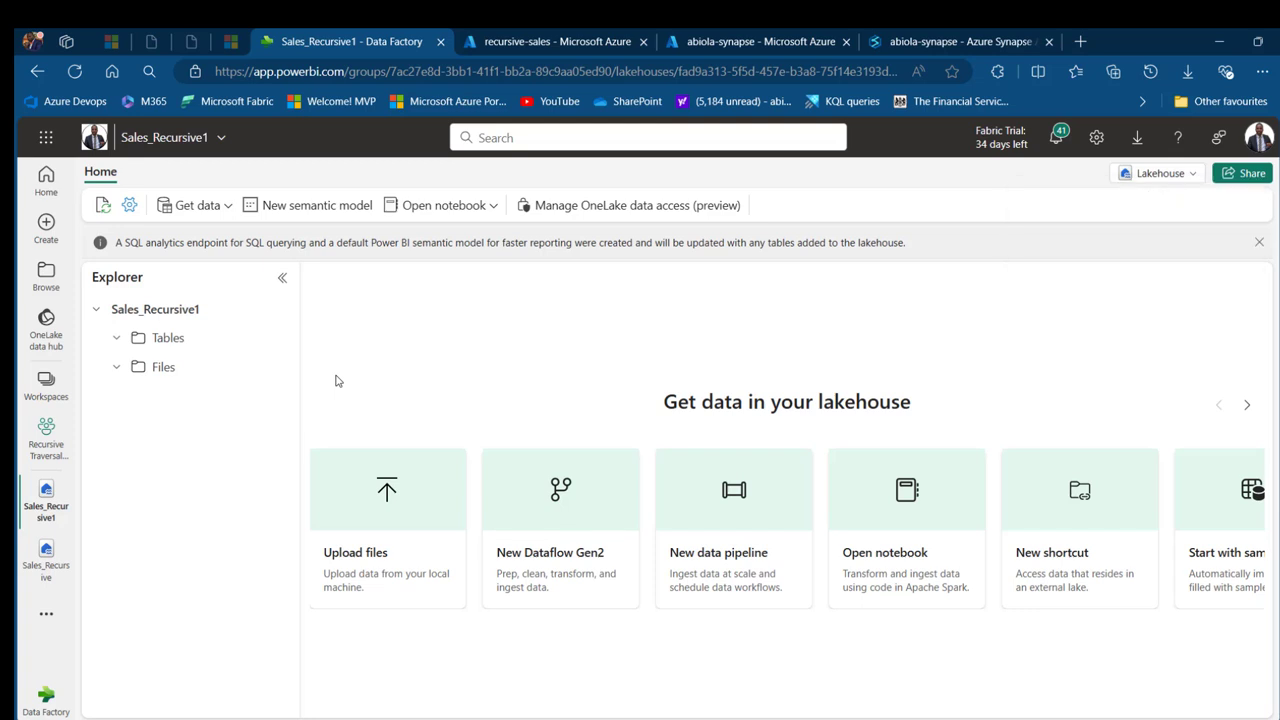
{"action": "left_click", "coordinate": [278, 342]}
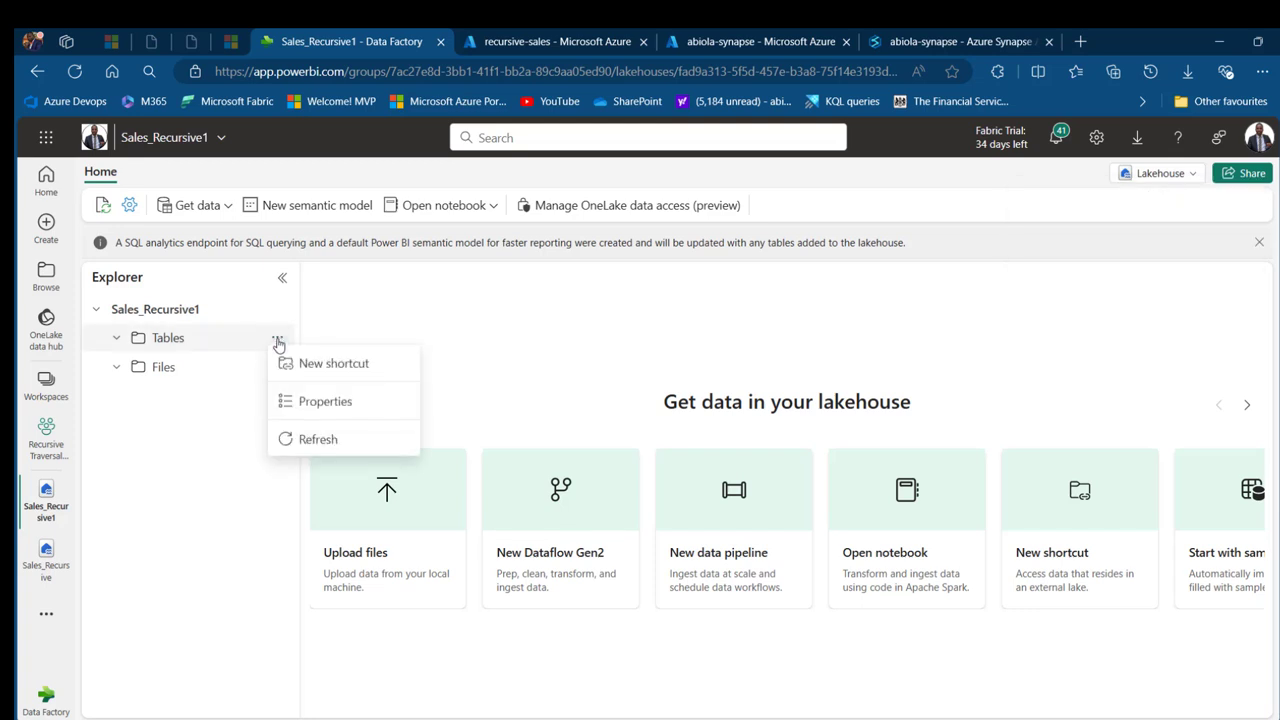
{"action": "left_click", "coordinate": [338, 403]}
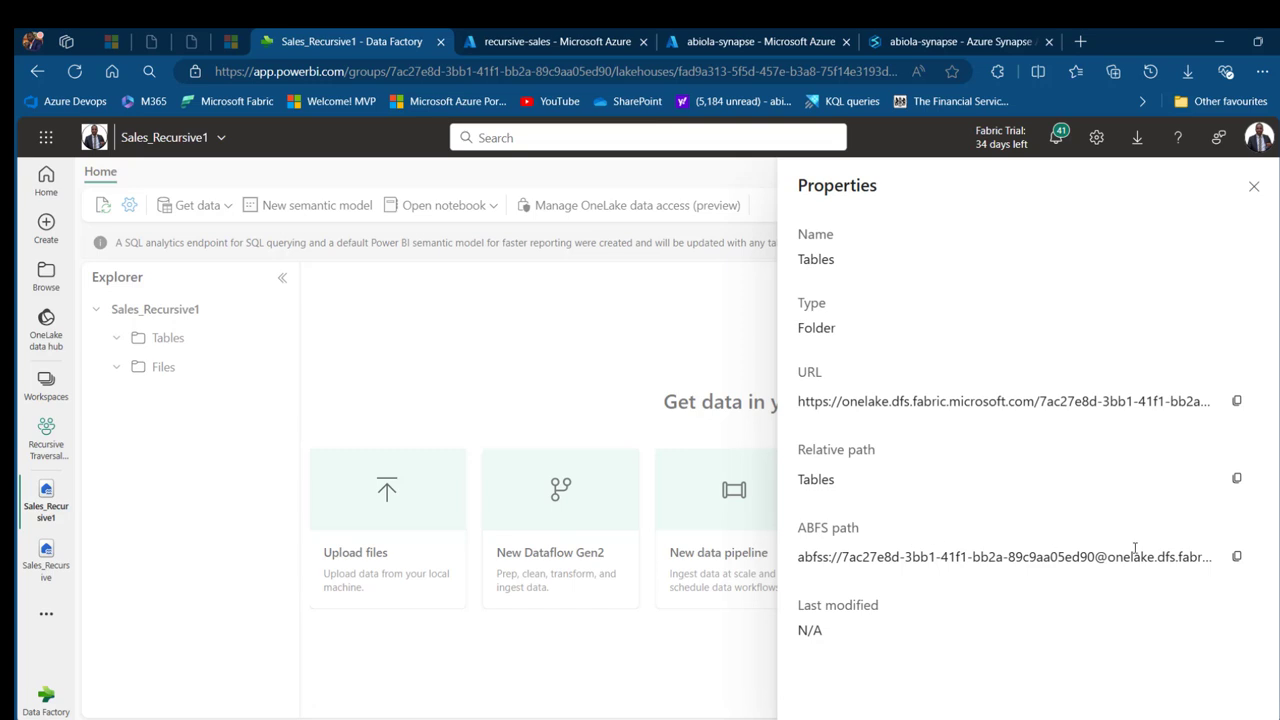
{"action": "left_click", "coordinate": [1237, 556]}
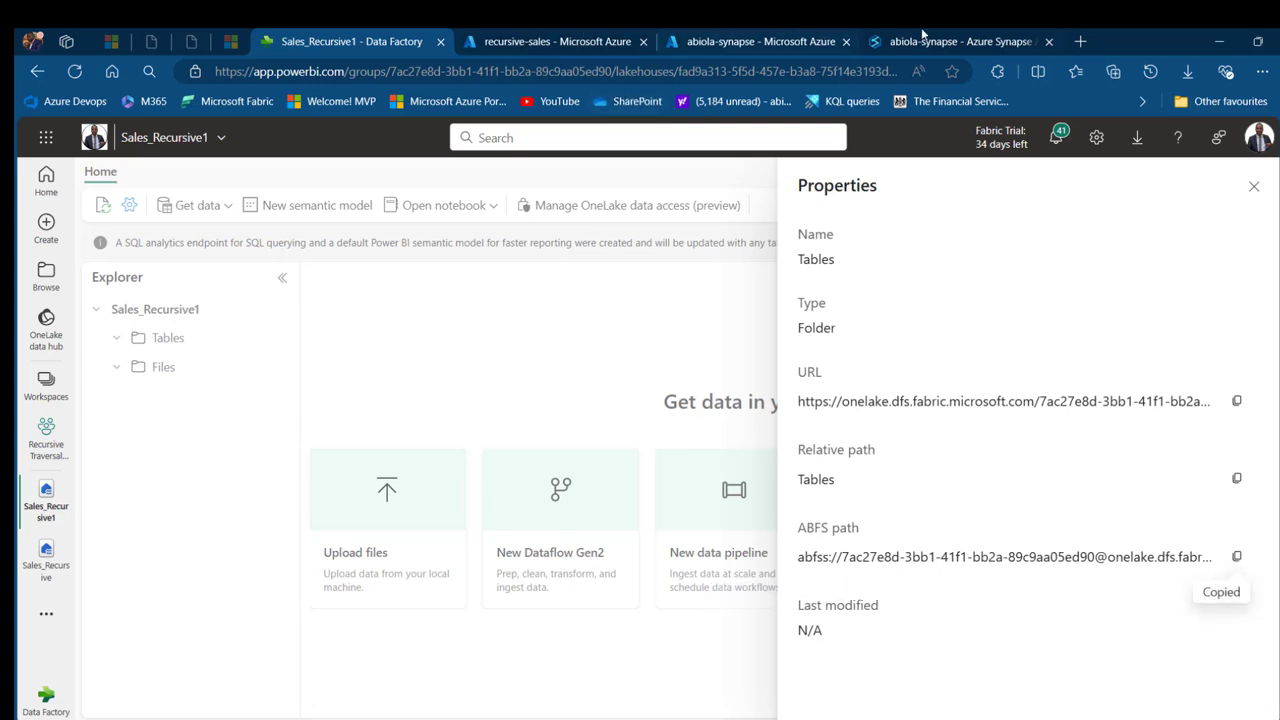
- Back in the Synapse notebook, add a code cell assigning the copied Tables path to OneLakeDataPAth, and run it
{"action": "left_click", "coordinate": [950, 41]}
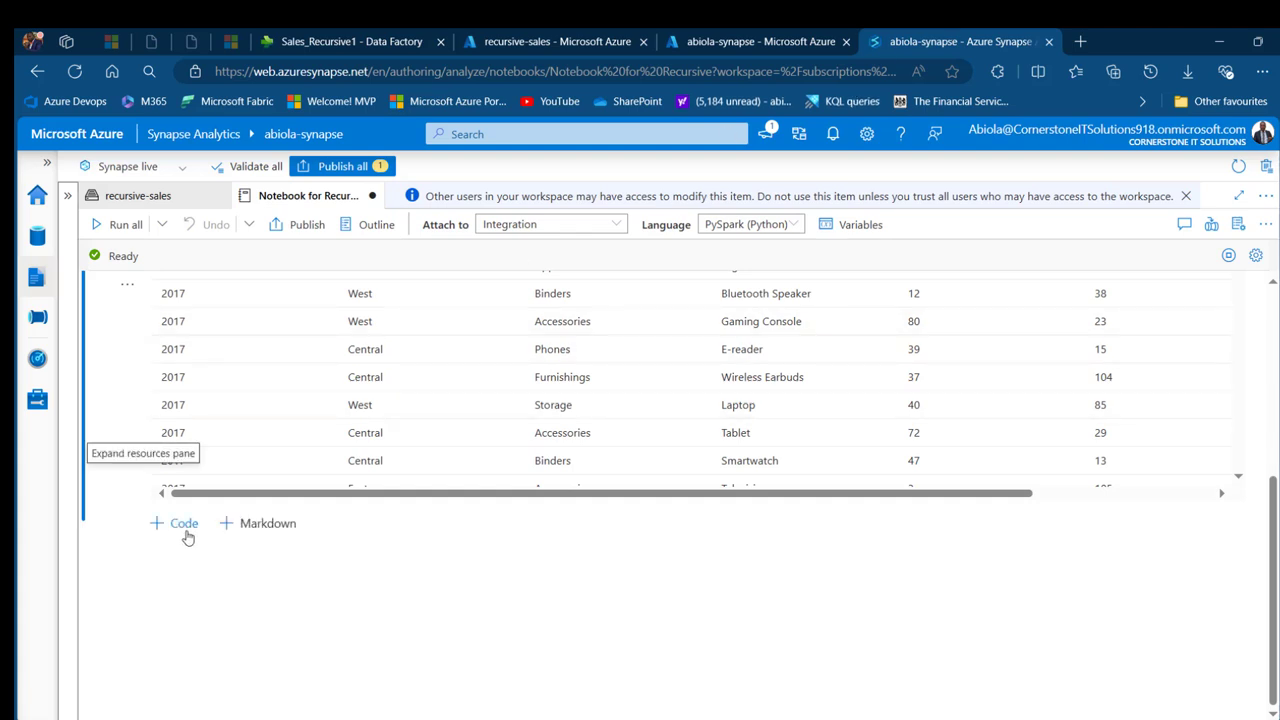
{"action": "left_click", "coordinate": [180, 523]}
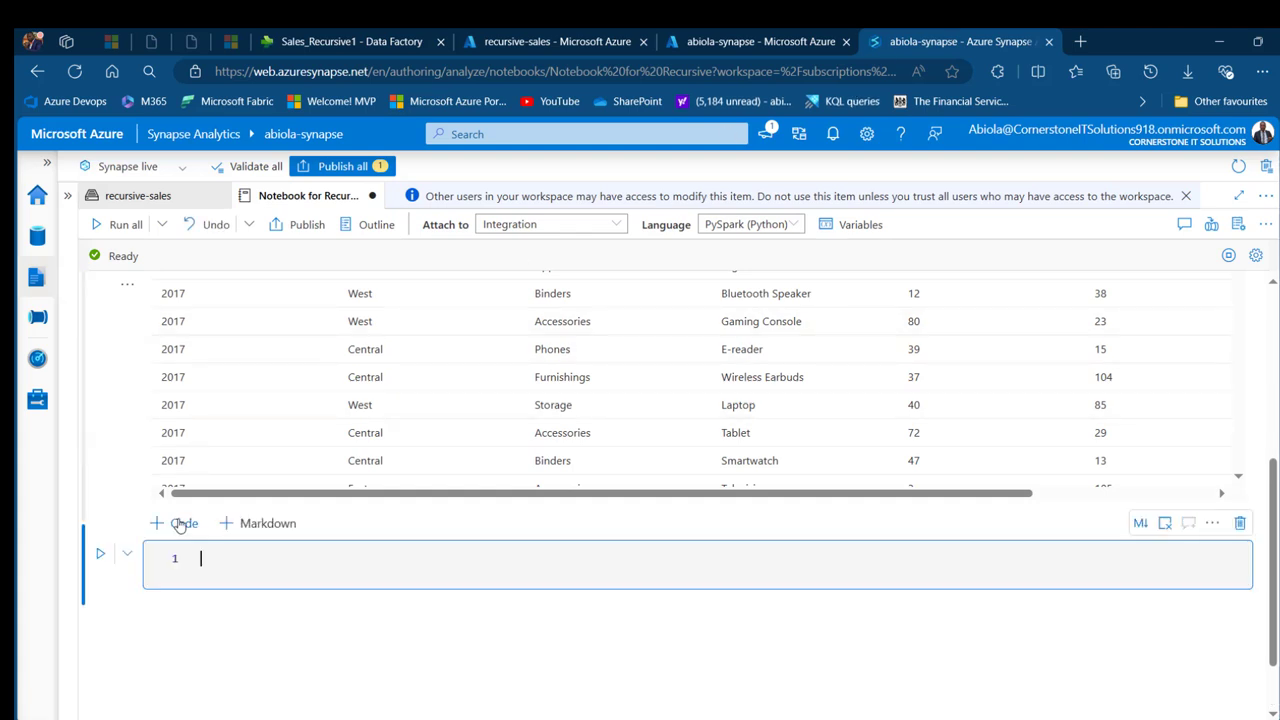
{"action": "type", "text": "O"}
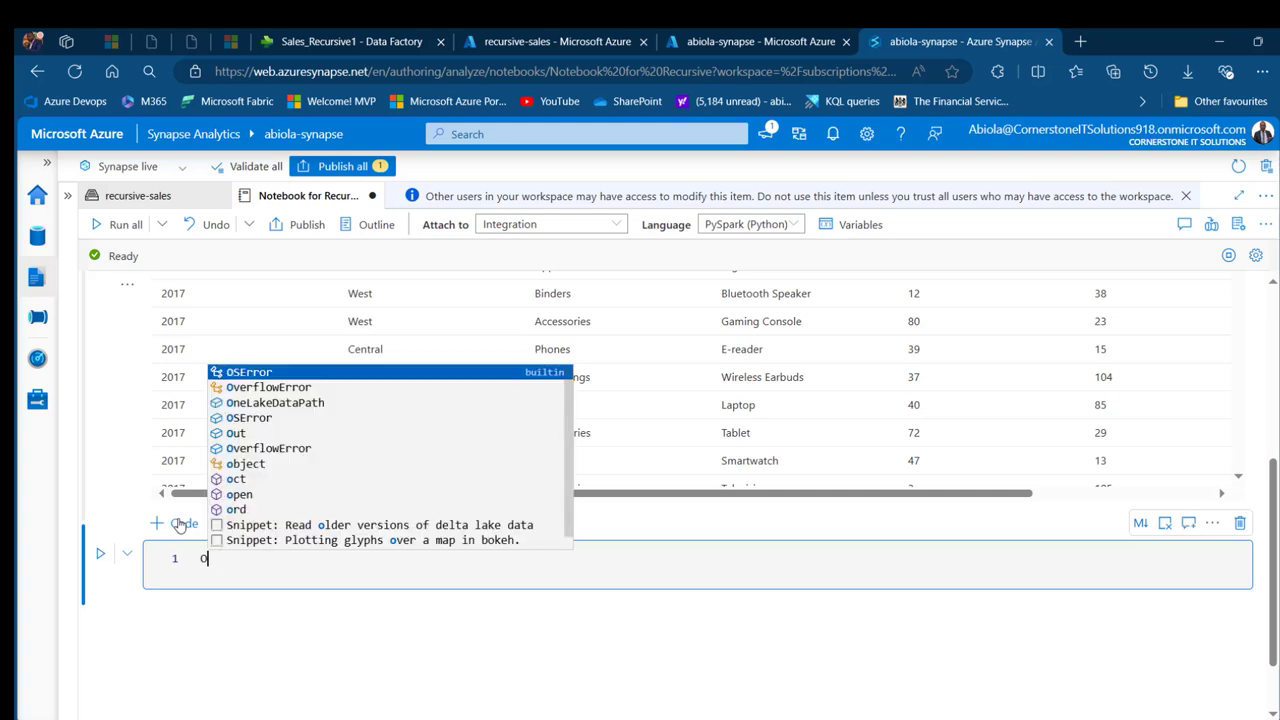
{"action": "type", "text": "neLakeDat"}
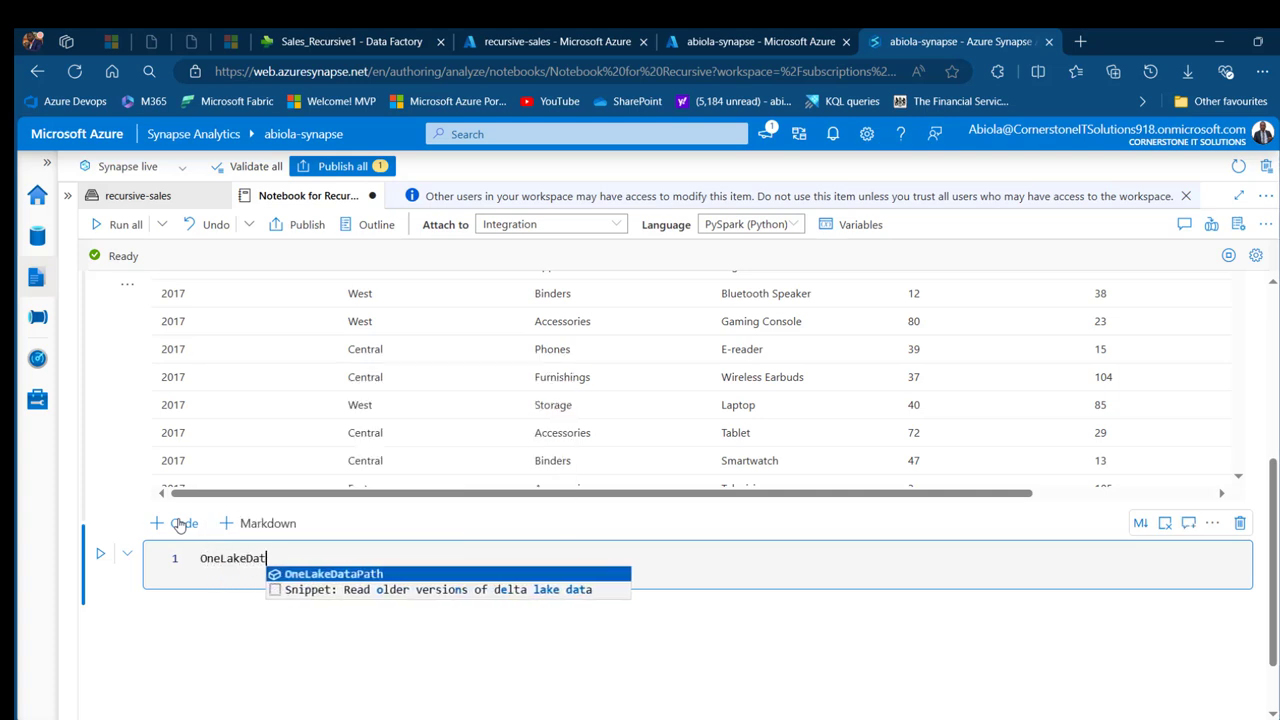
{"action": "type", "text": "aPAth"}
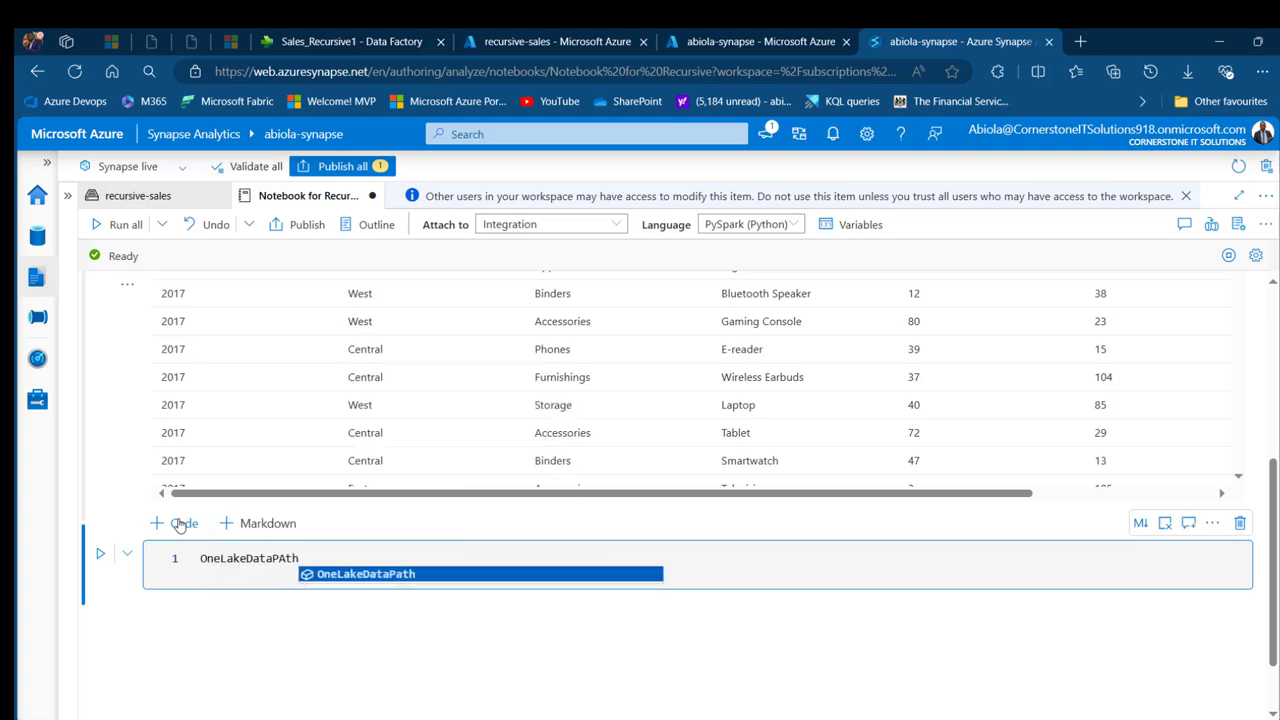
{"action": "type", "text": " ="}
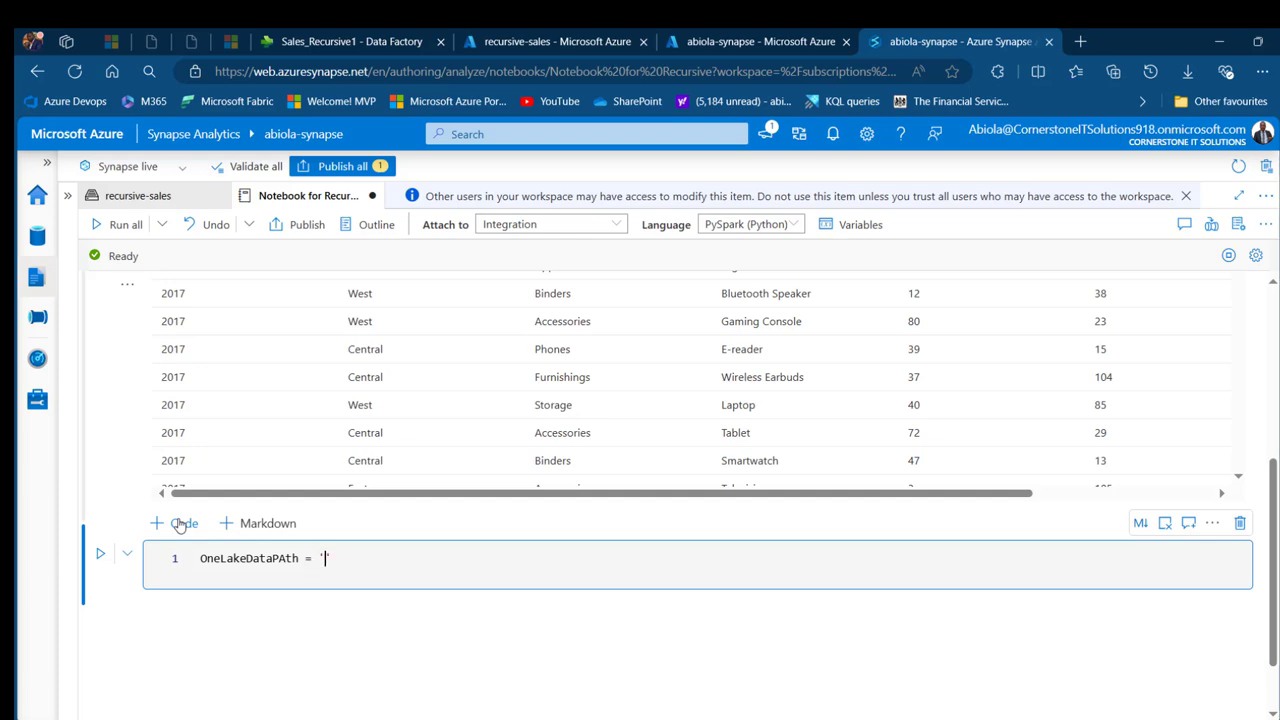
{"action": "type", "text": " '"}
{"action": "key", "text": "ctrl+v"}
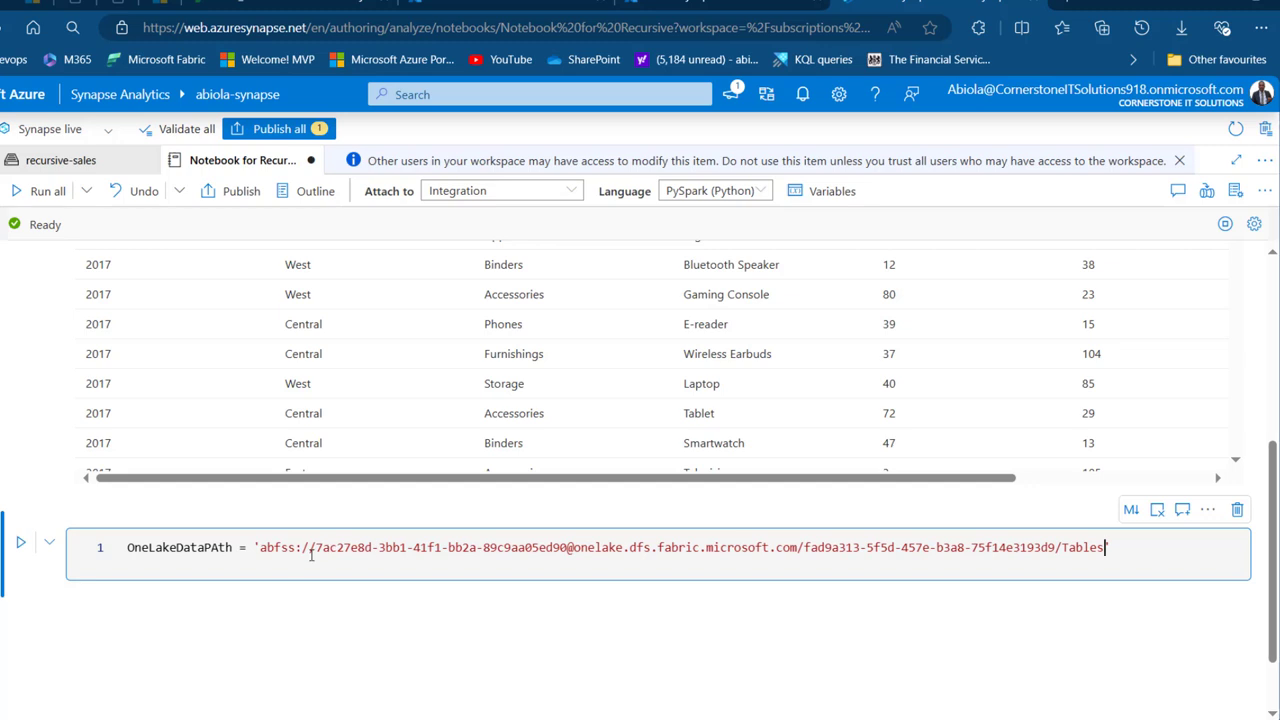
{"action": "key", "text": "shift+Return"}
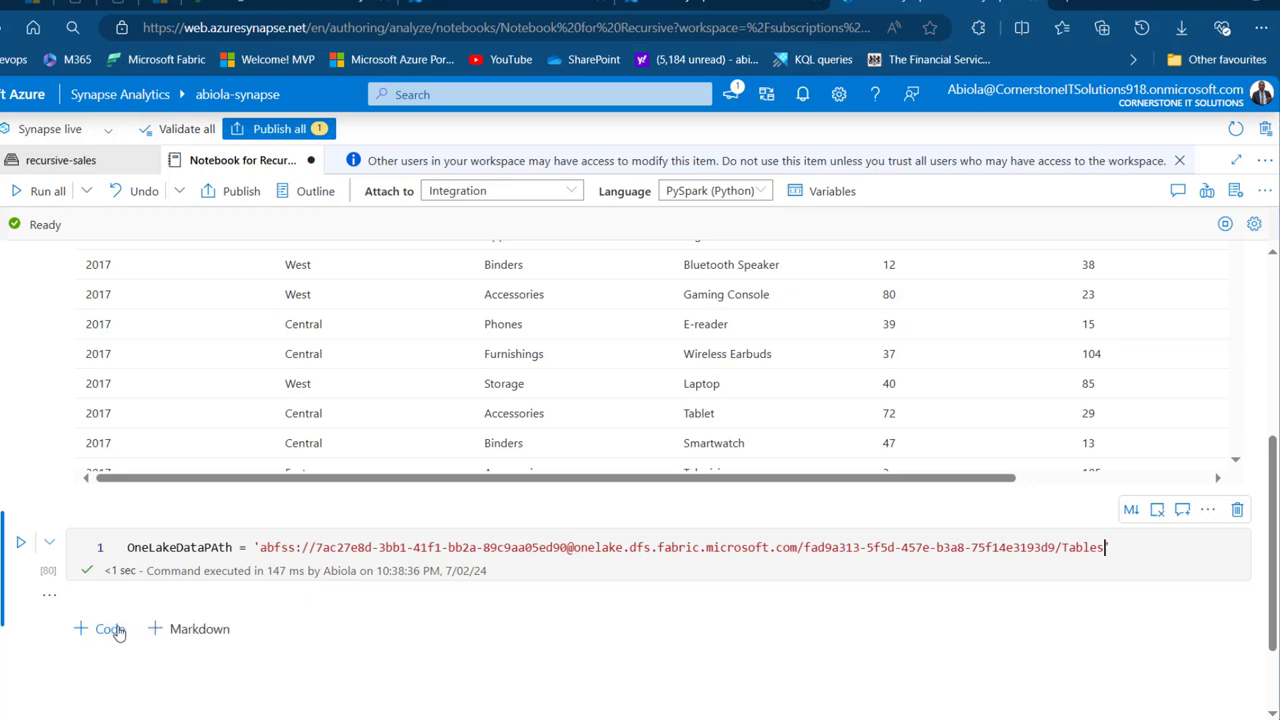
- Add a code cell below the path assignment containing df.write.format('delta').mode('overwrite').save()
{"action": "left_click", "coordinate": [110, 631]}
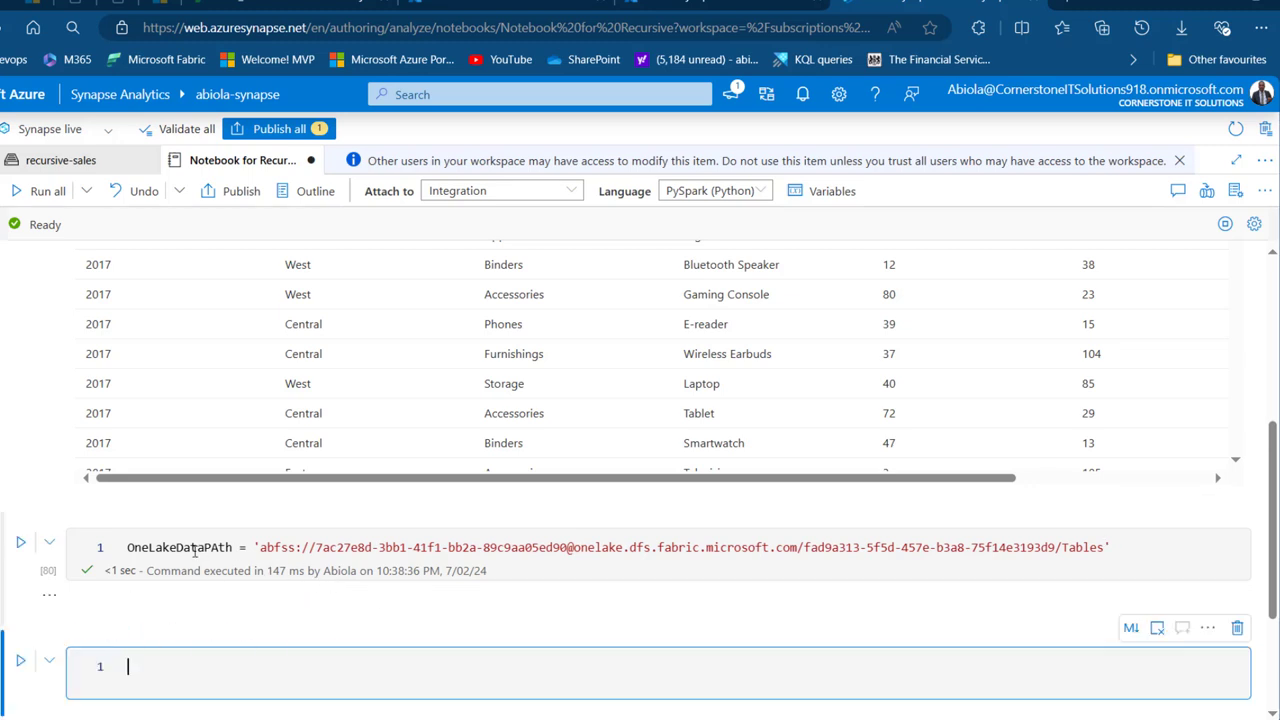
{"action": "left_click_drag", "start_coordinate": [163, 548], "coordinate": [275, 548]}
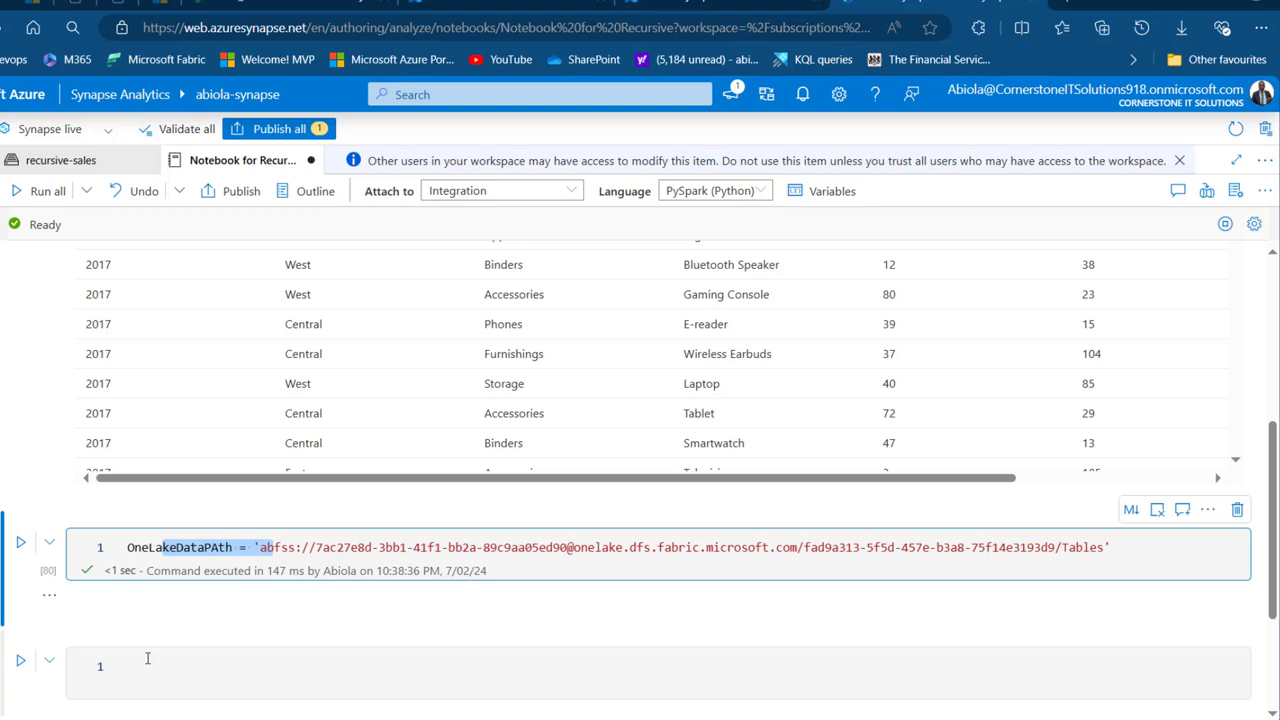
{"action": "left_click", "coordinate": [147, 658]}
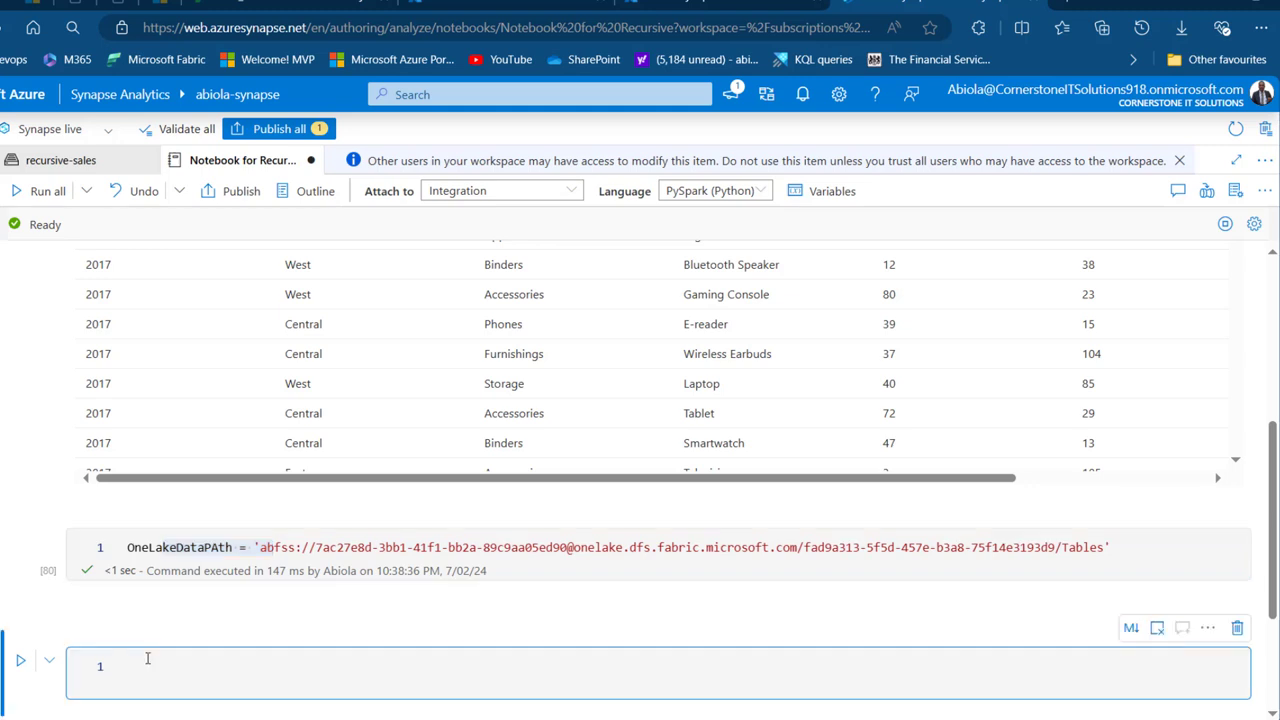
{"action": "type", "text": "df.w"}
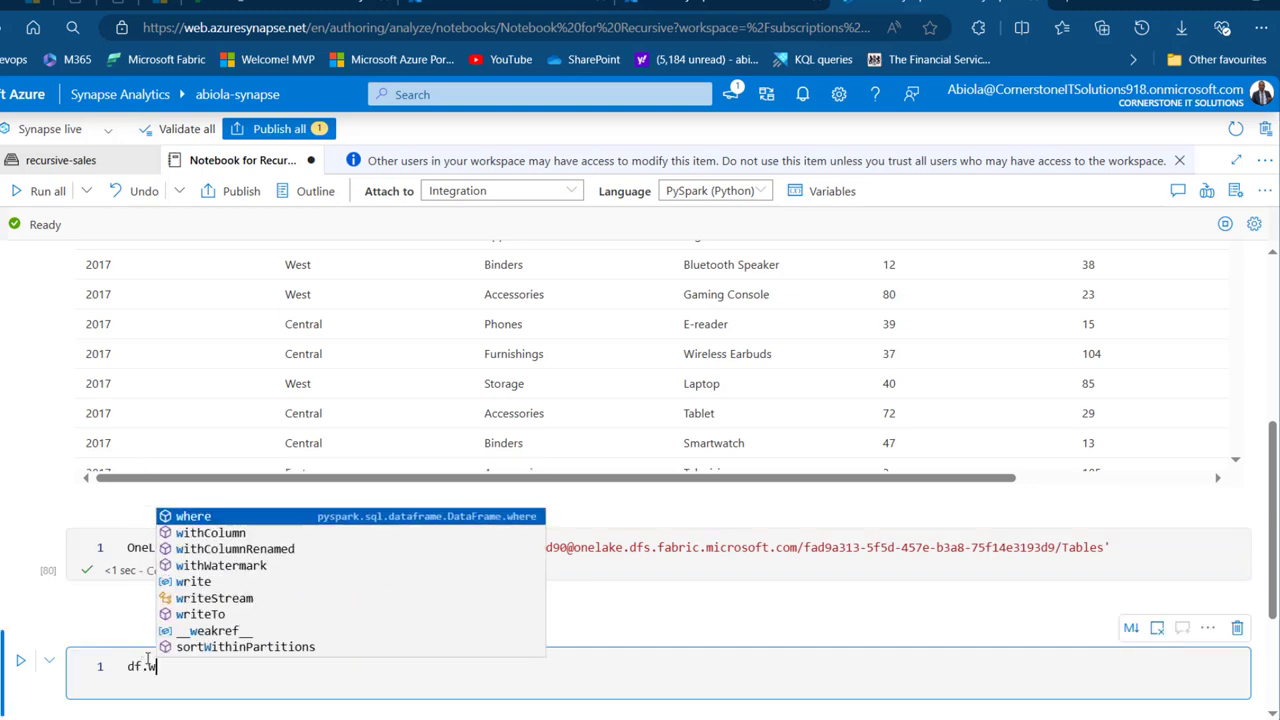
{"action": "type", "text": "rite.f"}
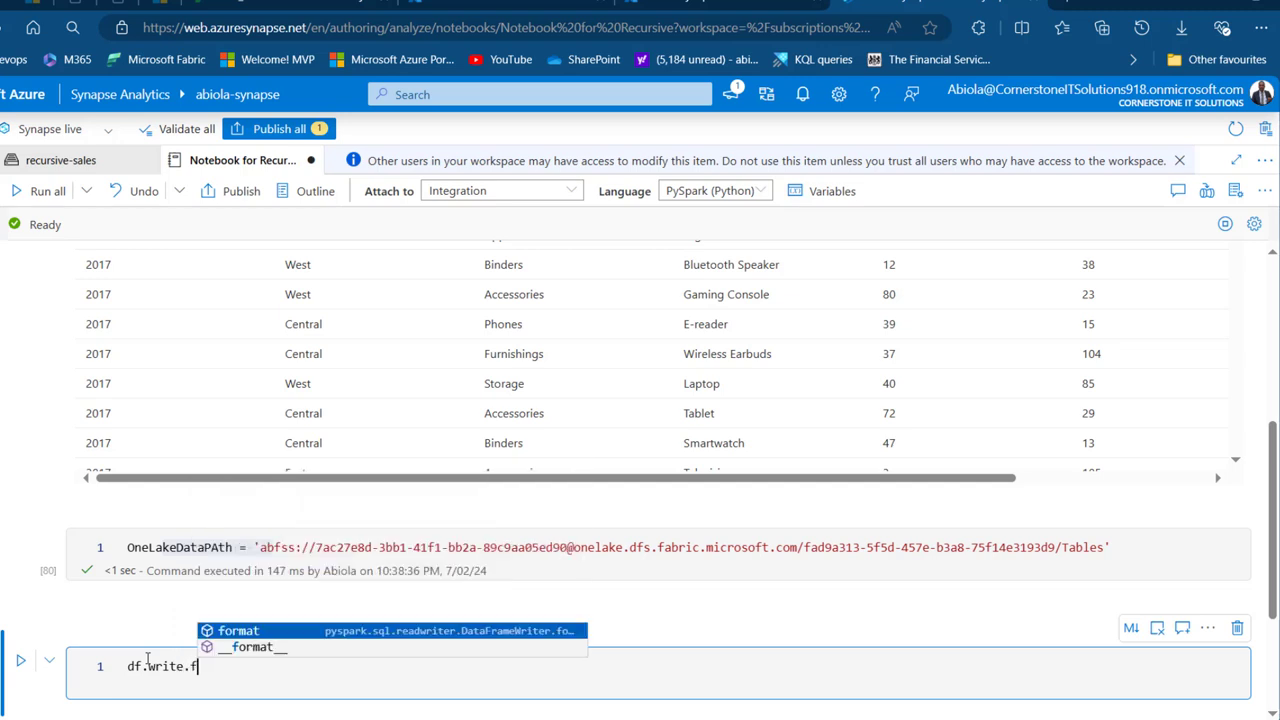
{"action": "type", "text": "ormat("}
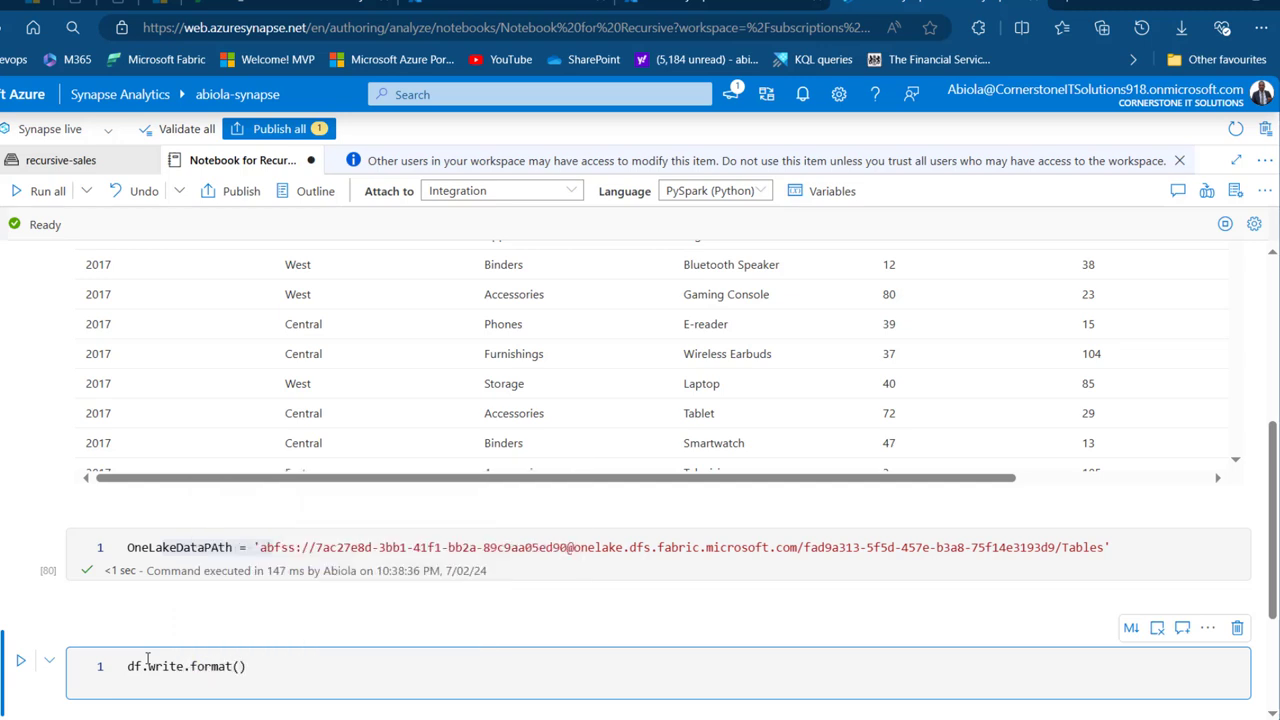
{"action": "type", "text": "'delta')."}
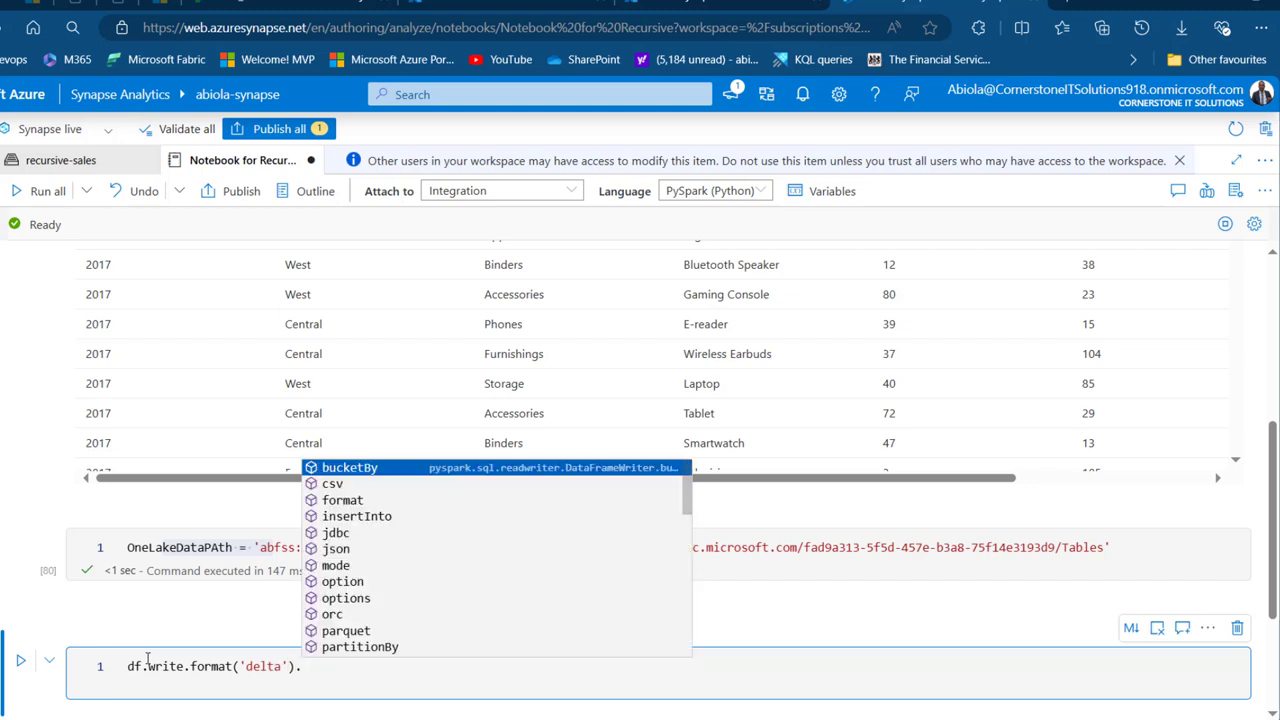
{"action": "type", "text": "mode"}
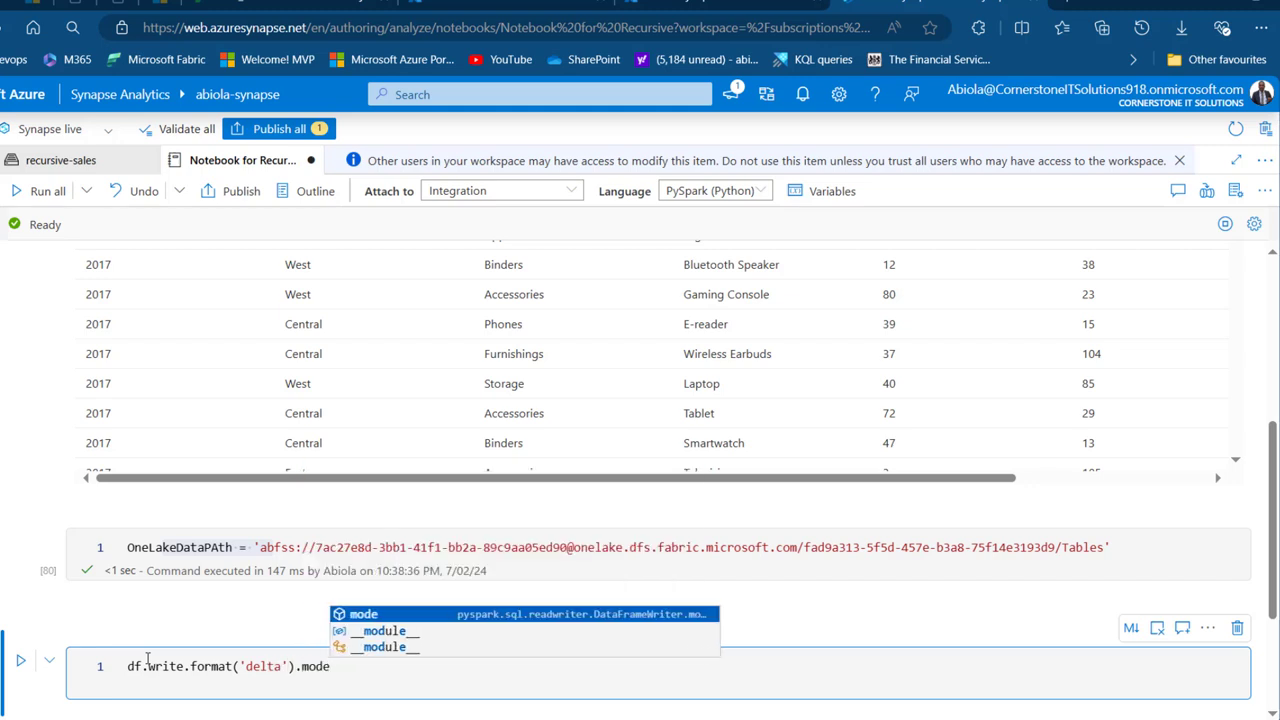
{"action": "type", "text": "('"}
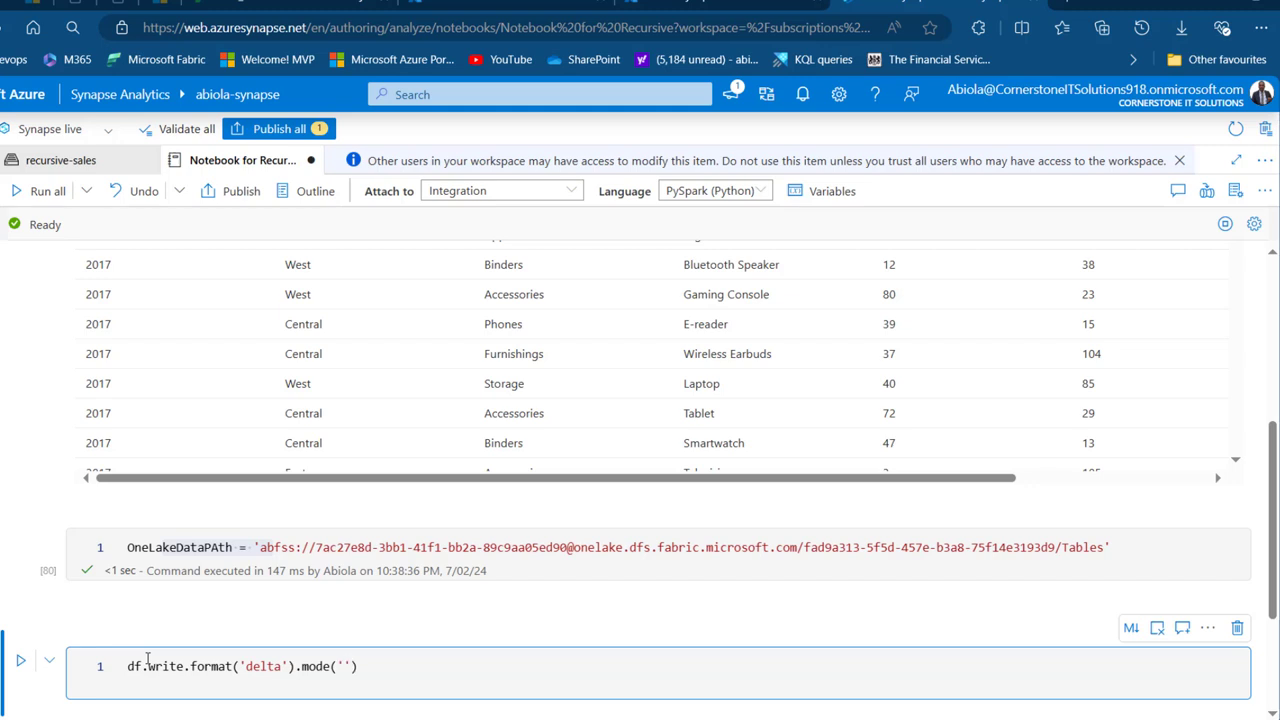
{"action": "type", "text": "overwrite').sav"}
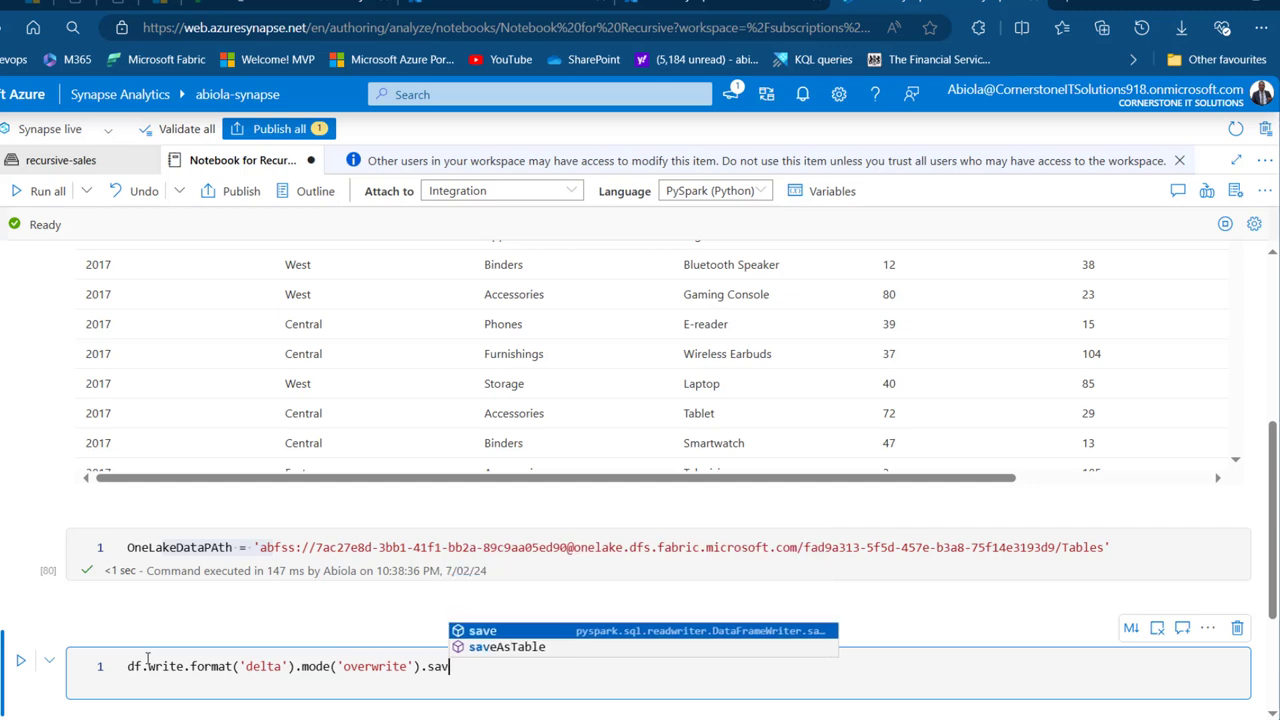
{"action": "key", "text": "Return"}
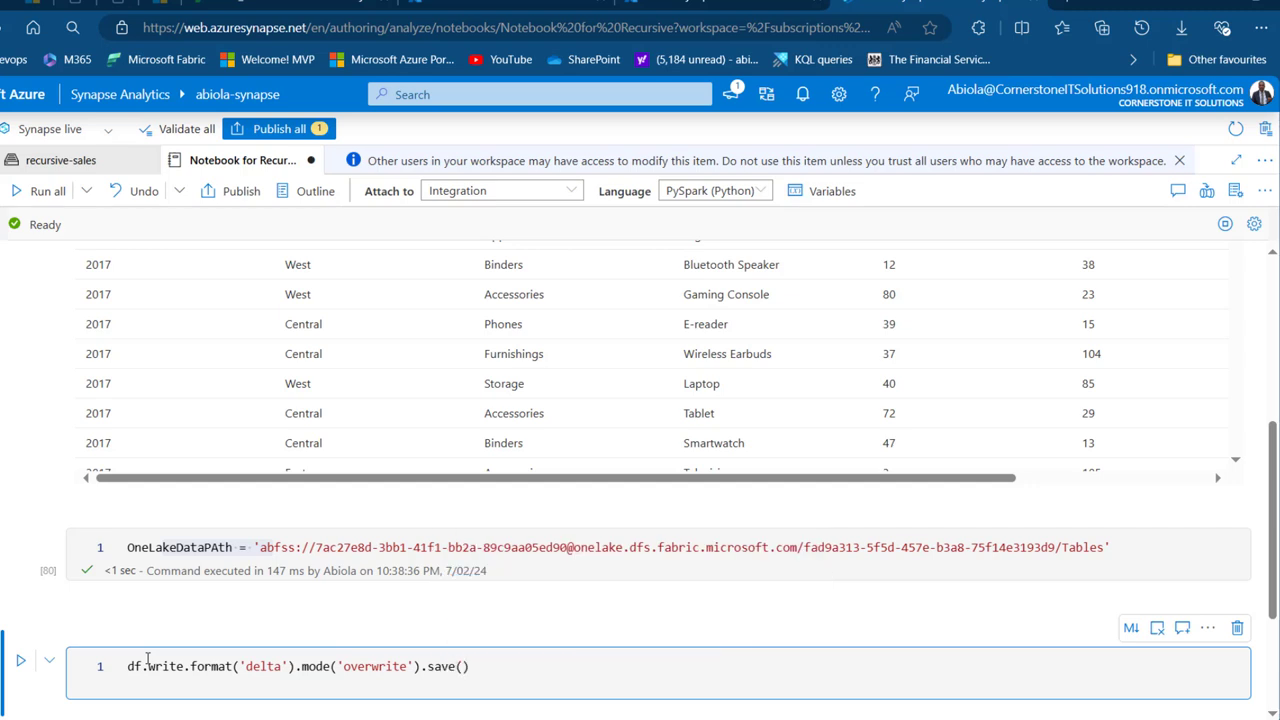
- Pass OneLakeDataPAth + '/CombinedSalesDataFromAzureDataLake/' as the save argument and run the write cell
{"action": "double_click", "coordinate": [173, 548]}
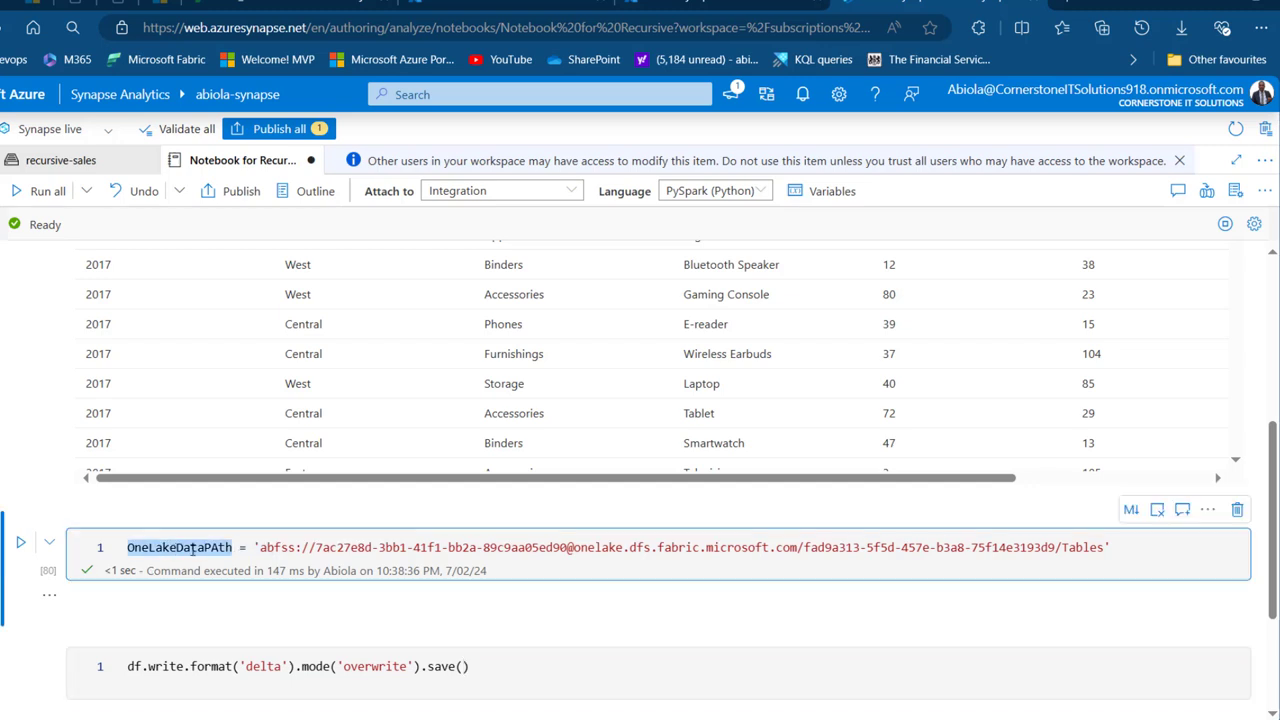
{"action": "left_click", "coordinate": [464, 666]}
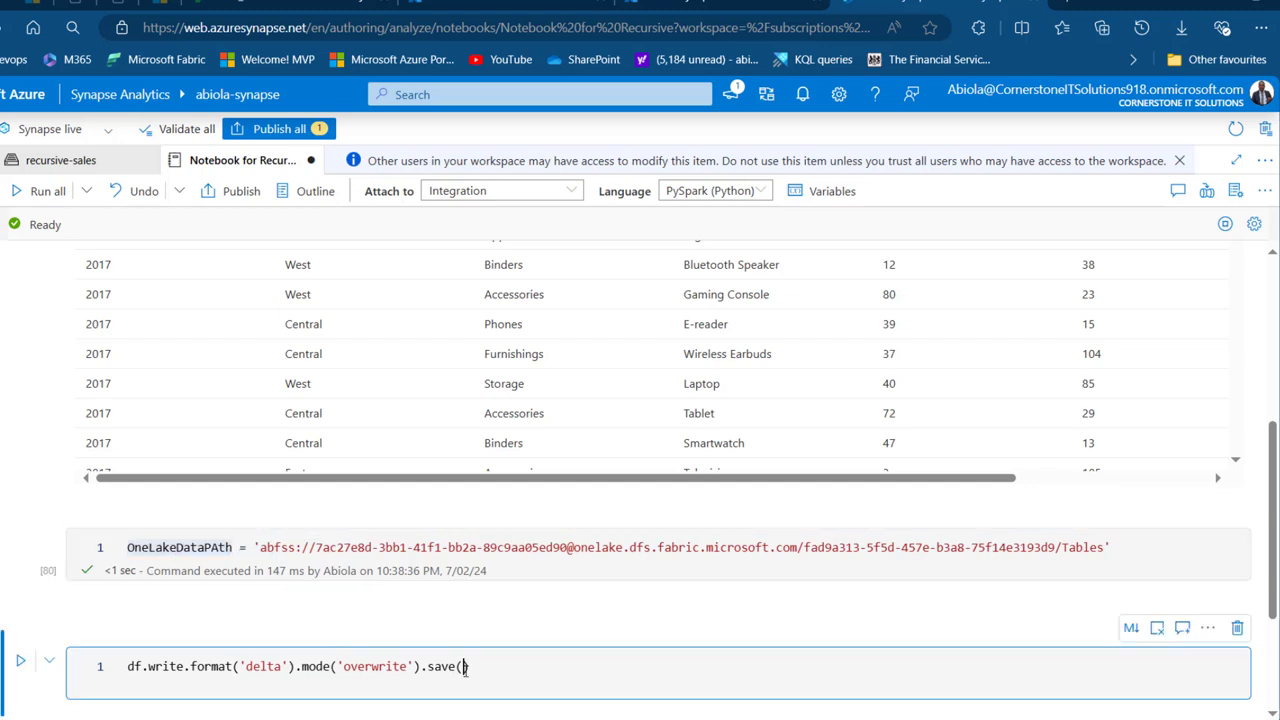
{"action": "key", "text": "ctrl+v"}
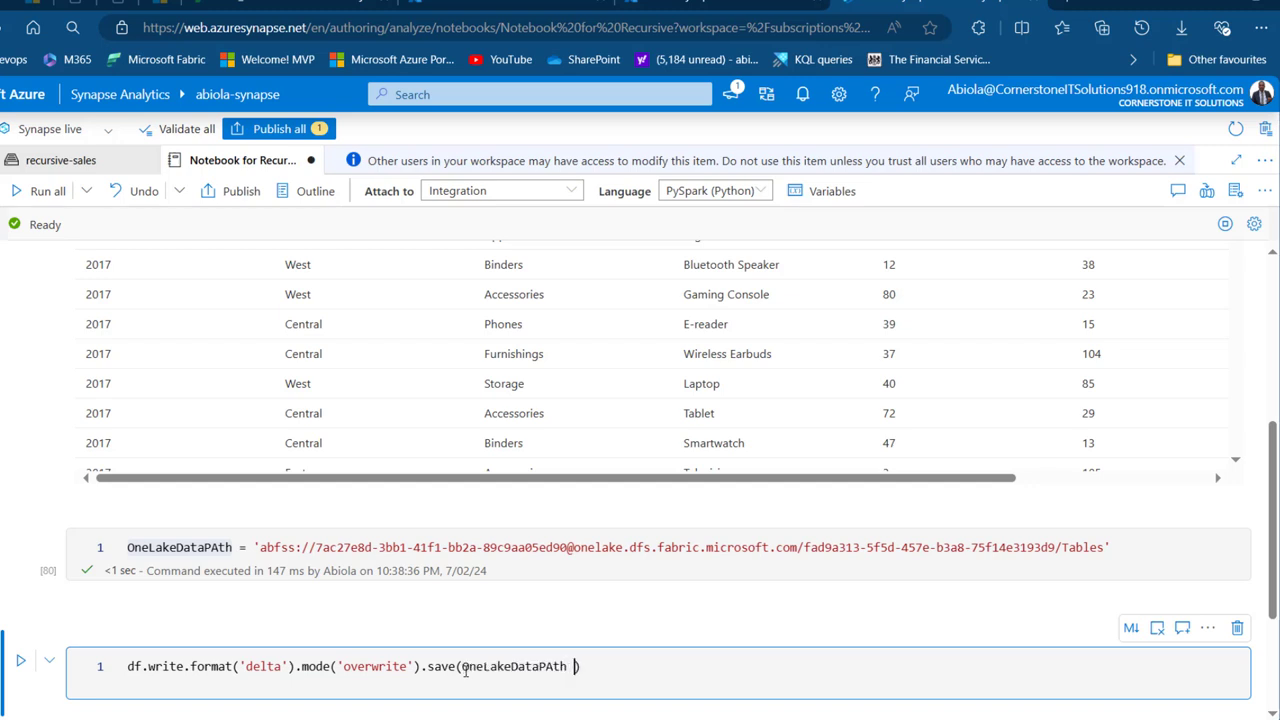
{"action": "type", "text": "+"}
{"action": "type", "text": " '"}
{"action": "type", "text": "//"}
{"action": "type", "text": "Combine"}
{"action": "type", "text": "dSalesData"}
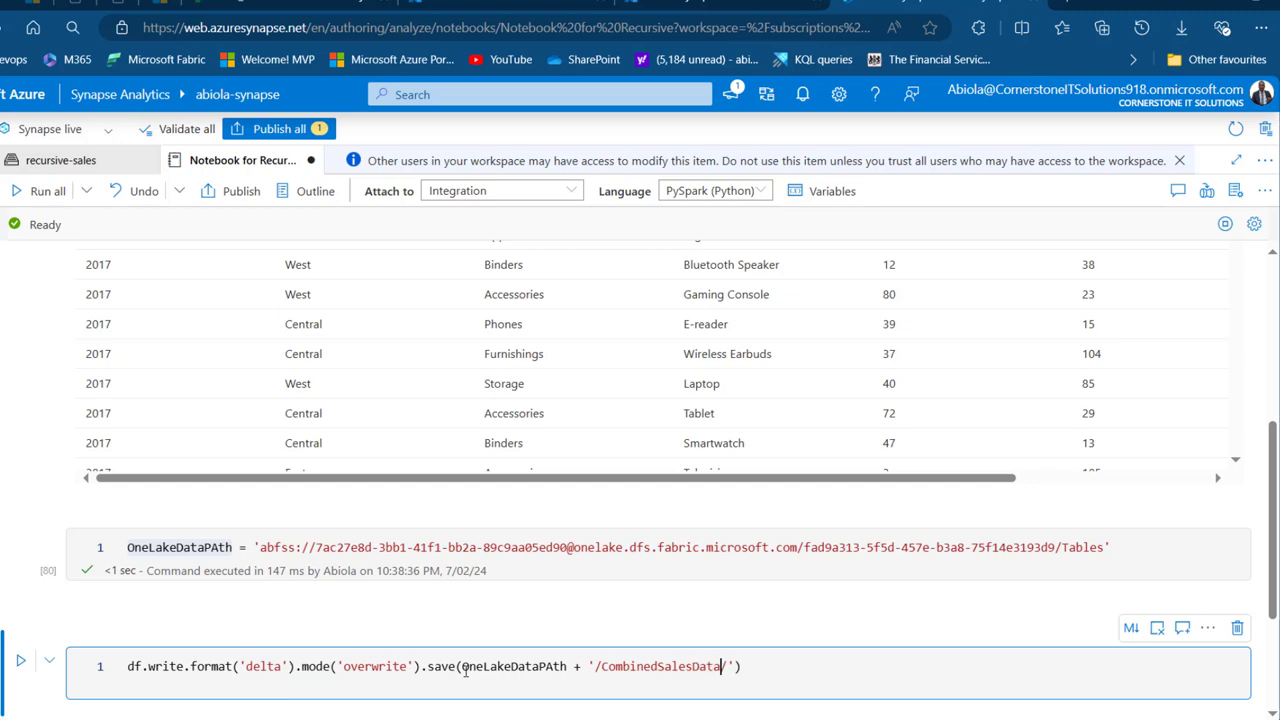
{"action": "type", "text": "FromAzureDataLake"}
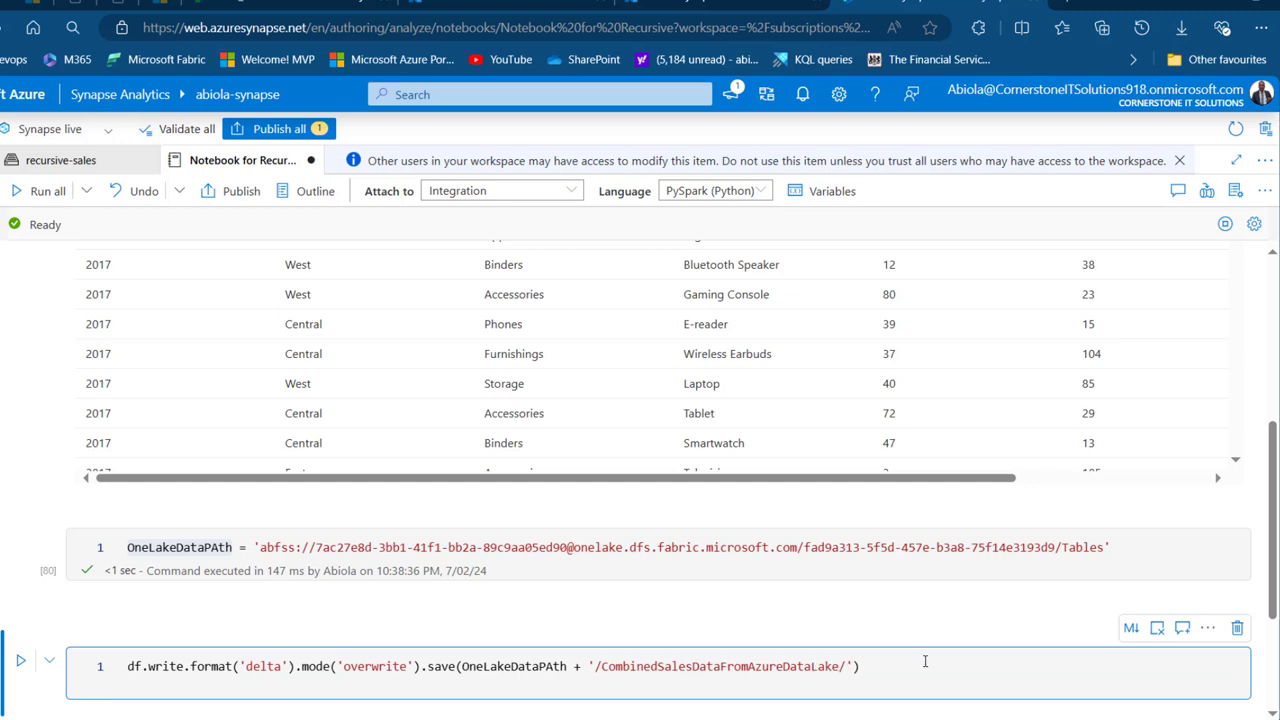
{"action": "key", "text": "shift+Return"}
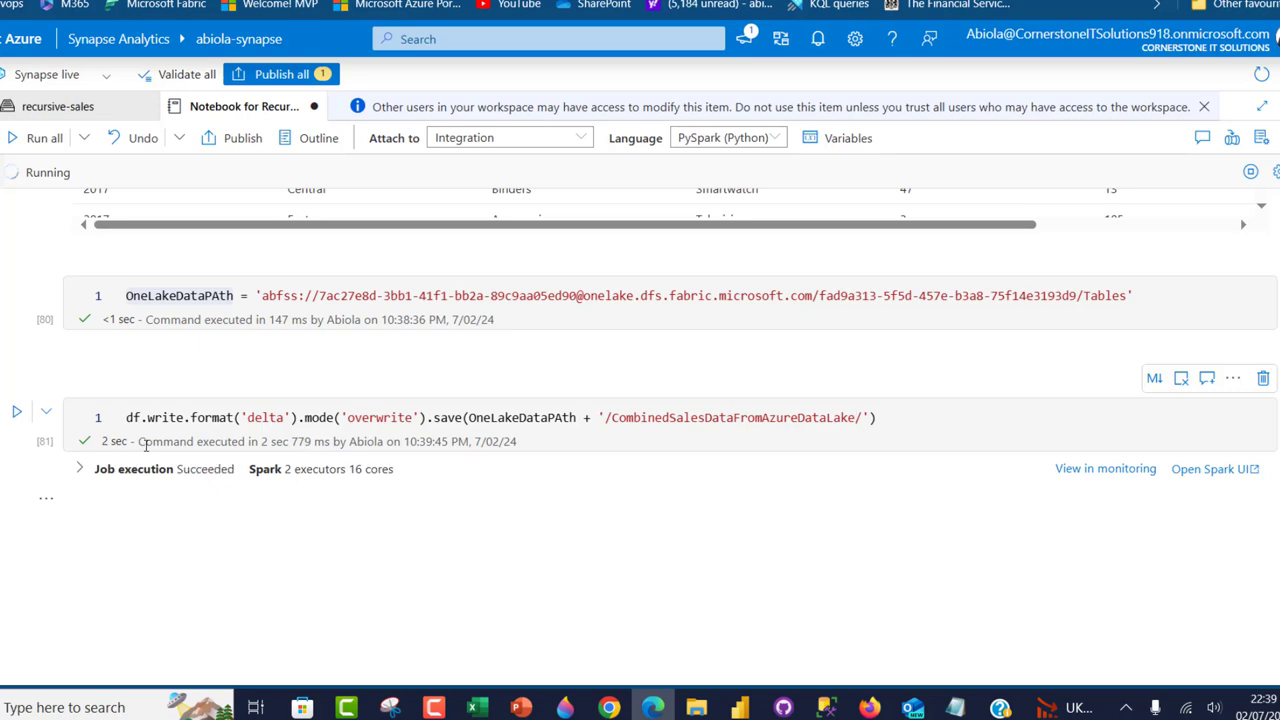
{"action": "left_click_drag", "start_coordinate": [145, 445], "coordinate": [376, 441]}
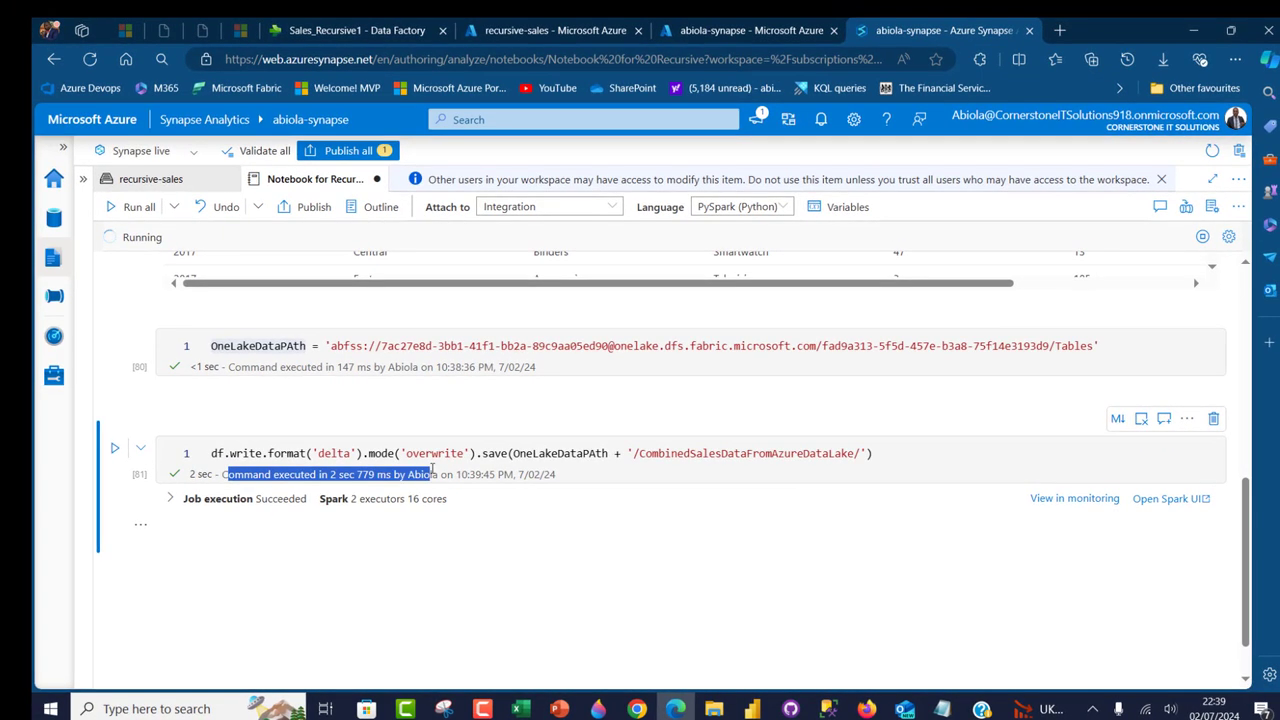
- Switch to the Sales_Recursive1 lakehouse in Fabric, refresh it with the Tables properties closed, and change to its SQL analytics endpoint
{"action": "left_click", "coordinate": [353, 30]}
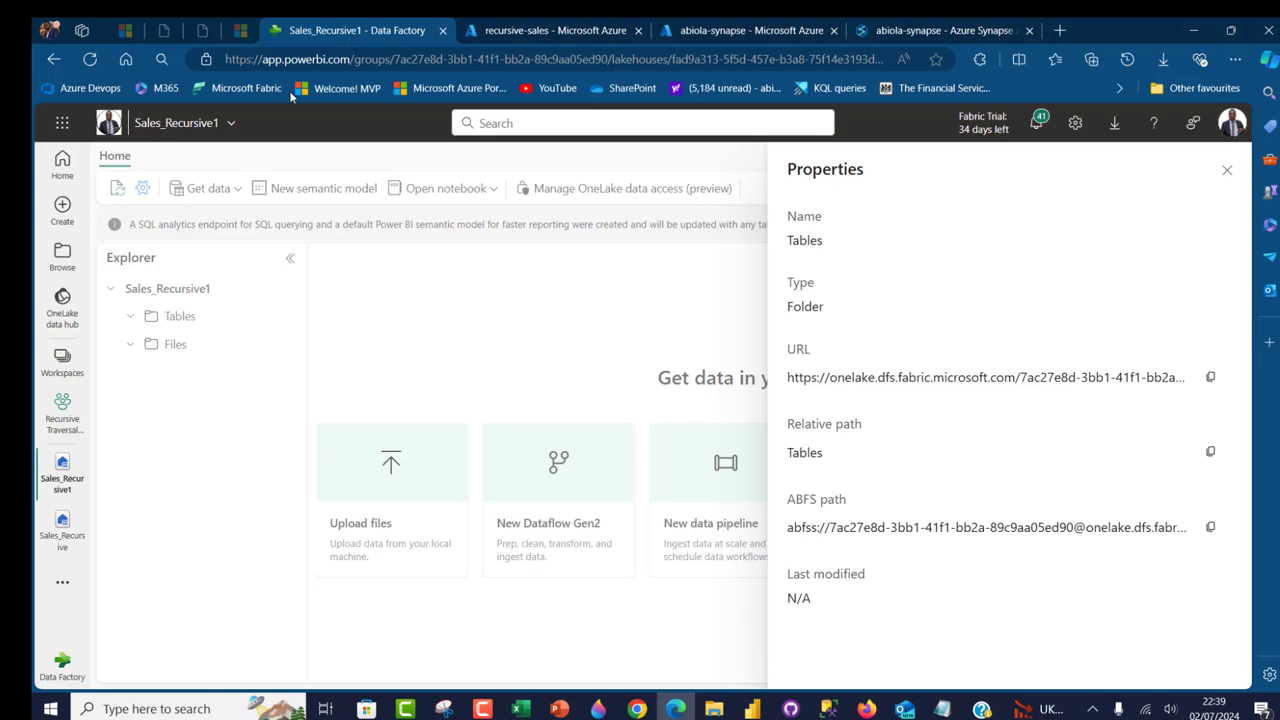
{"action": "left_click", "coordinate": [1227, 170]}
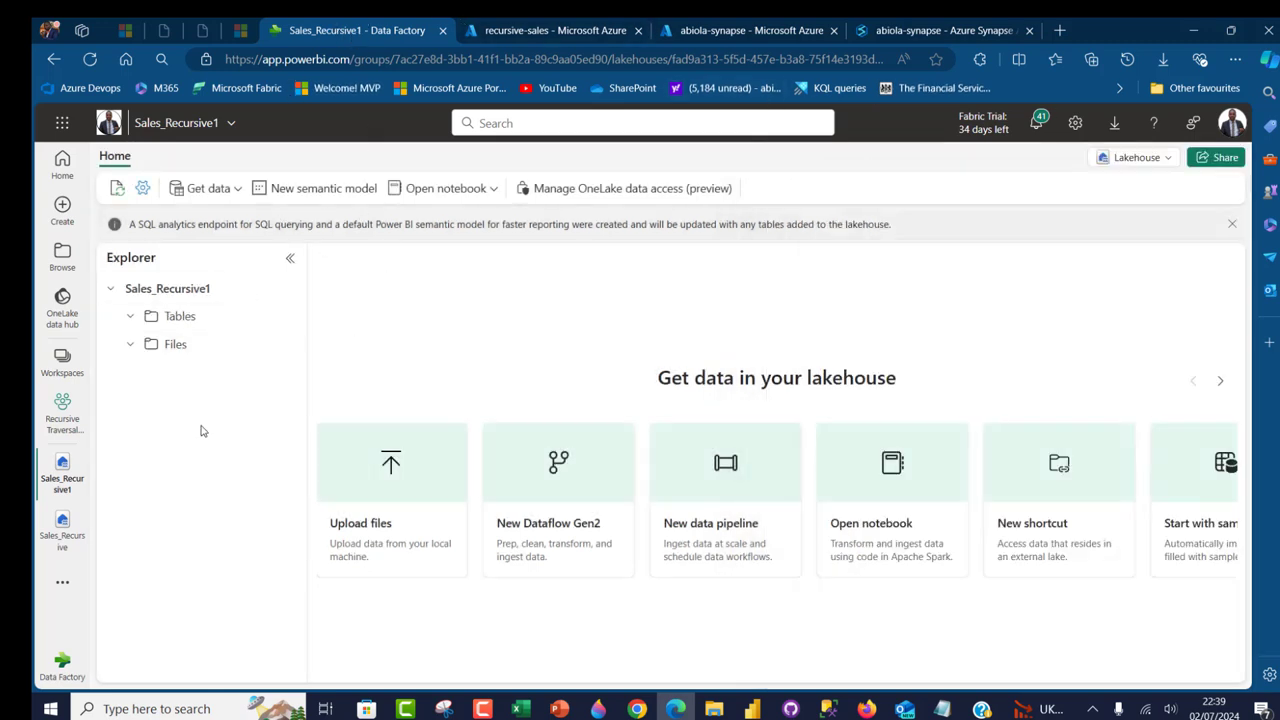
{"action": "key", "text": "F5"}
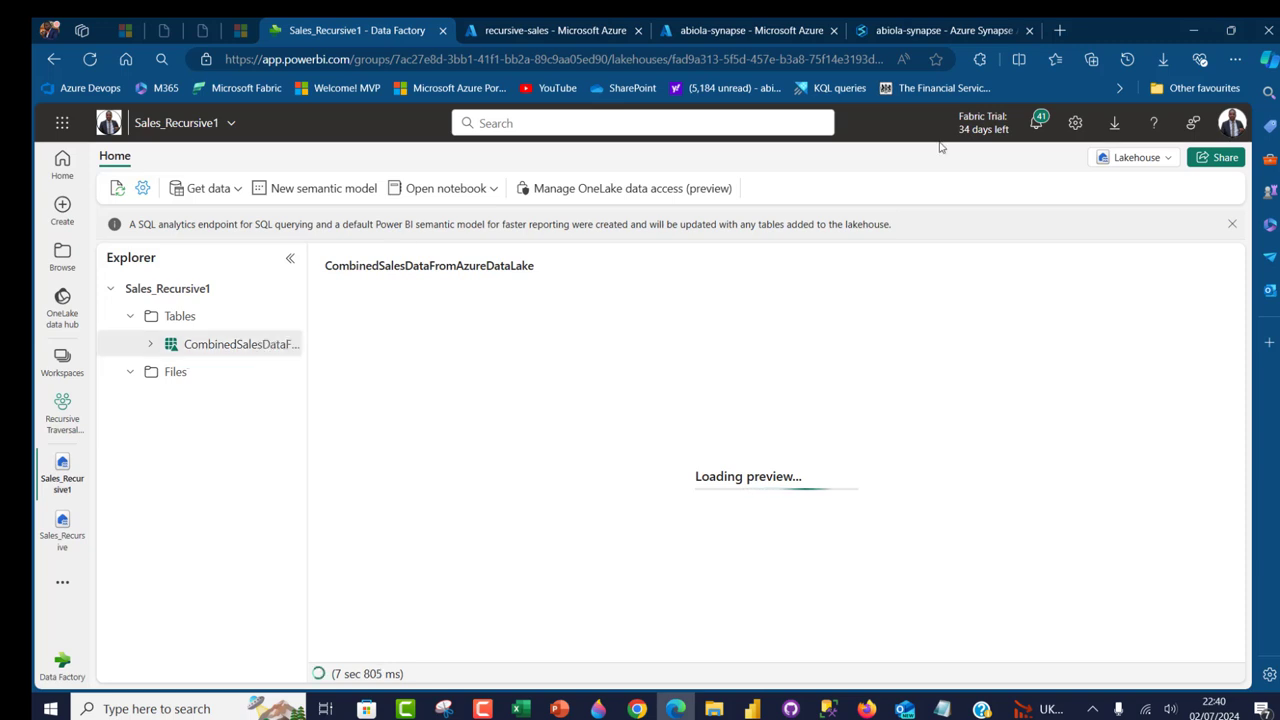
{"action": "left_click", "coordinate": [1117, 161]}
{"action": "left_click", "coordinate": [1056, 248]}
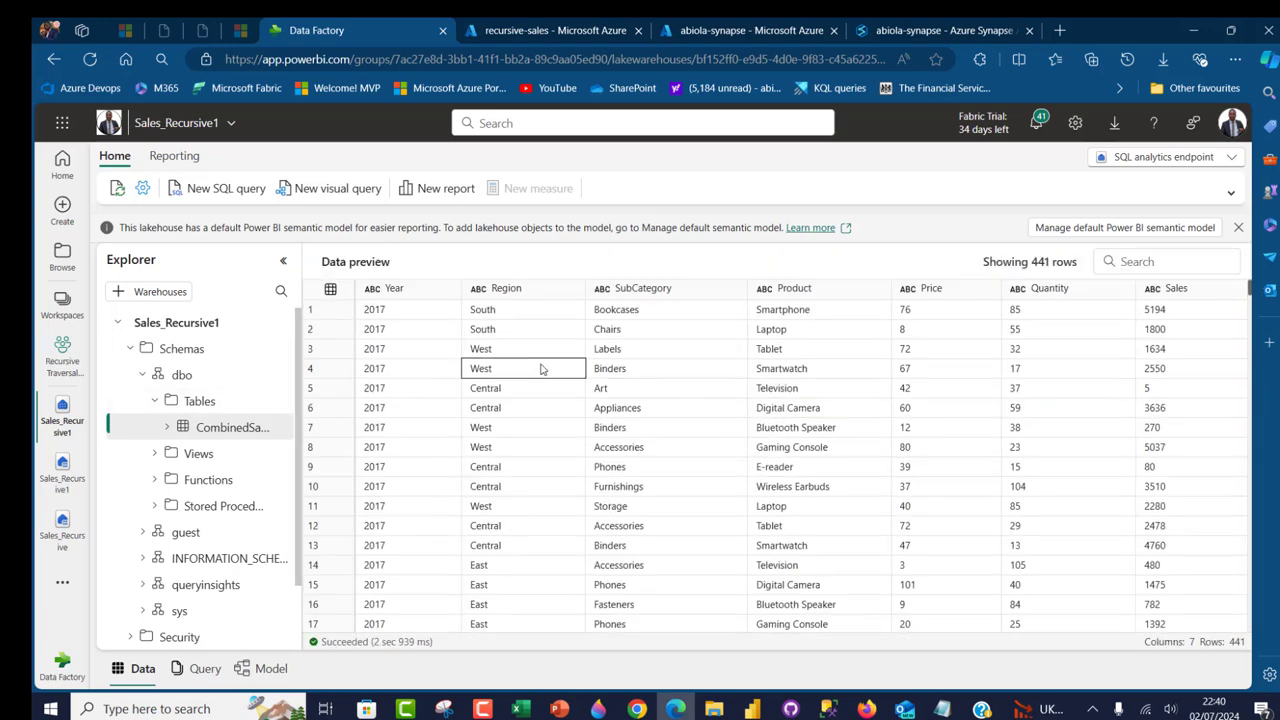
- Create a new SQL query starting with SELECT and, on the second line, the column Year followed by a comma
{"action": "left_click", "coordinate": [203, 189]}
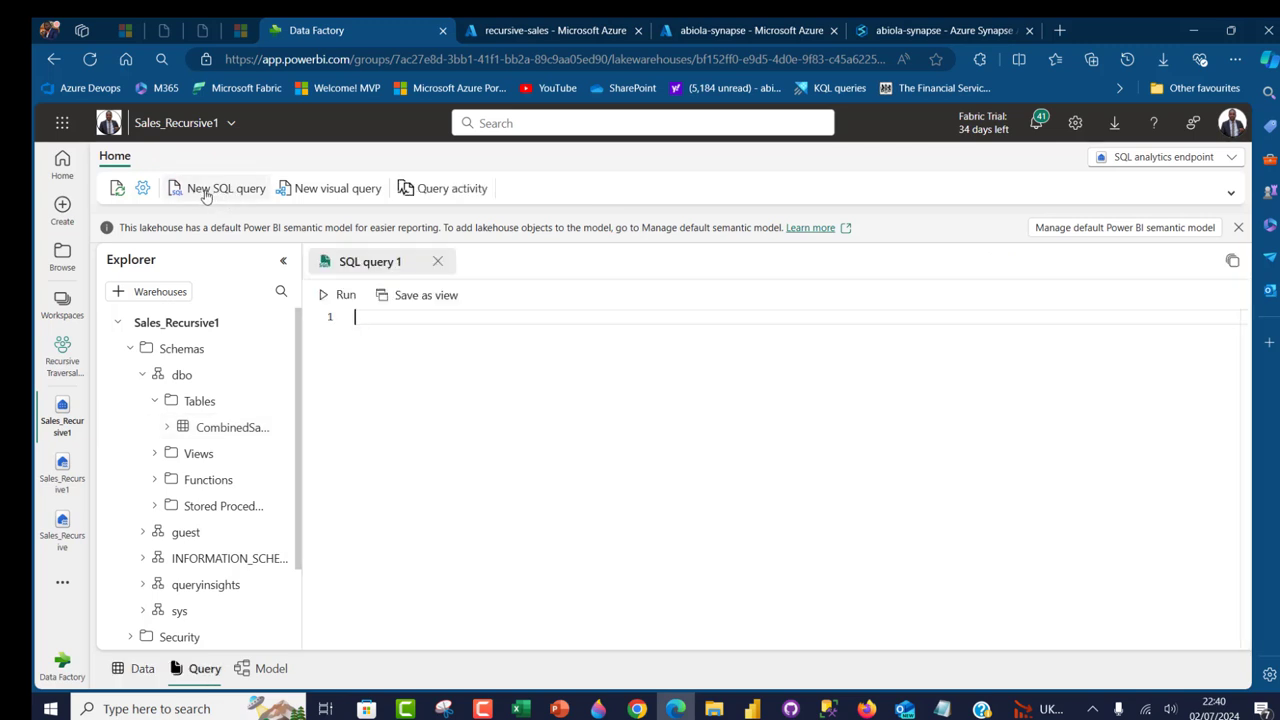
{"action": "type", "text": "SELECT"}
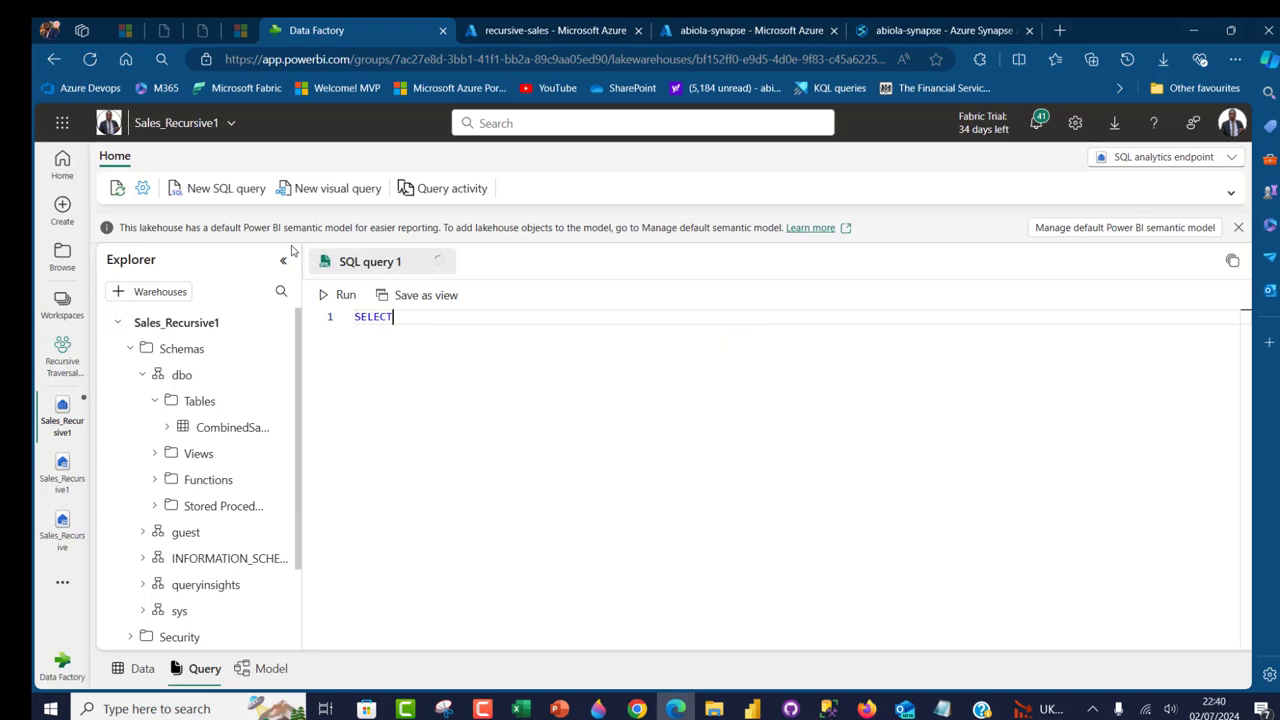
{"action": "type", "text": "Year"}
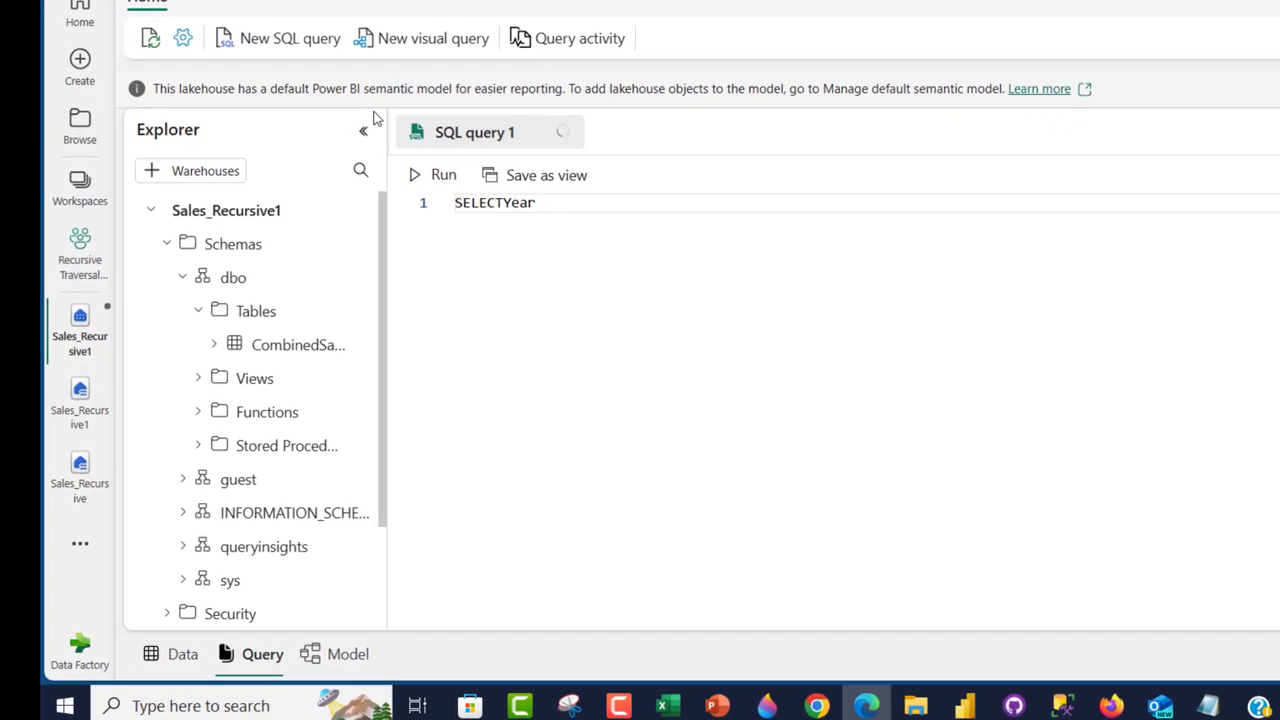
{"action": "key", "text": "BackSpace"}
{"action": "key", "text": "BackSpace"}
{"action": "key", "text": "BackSpace"}
{"action": "key", "text": "BackSpace"}
{"action": "key", "text": "Return"}
{"action": "type", "text": "Year"}
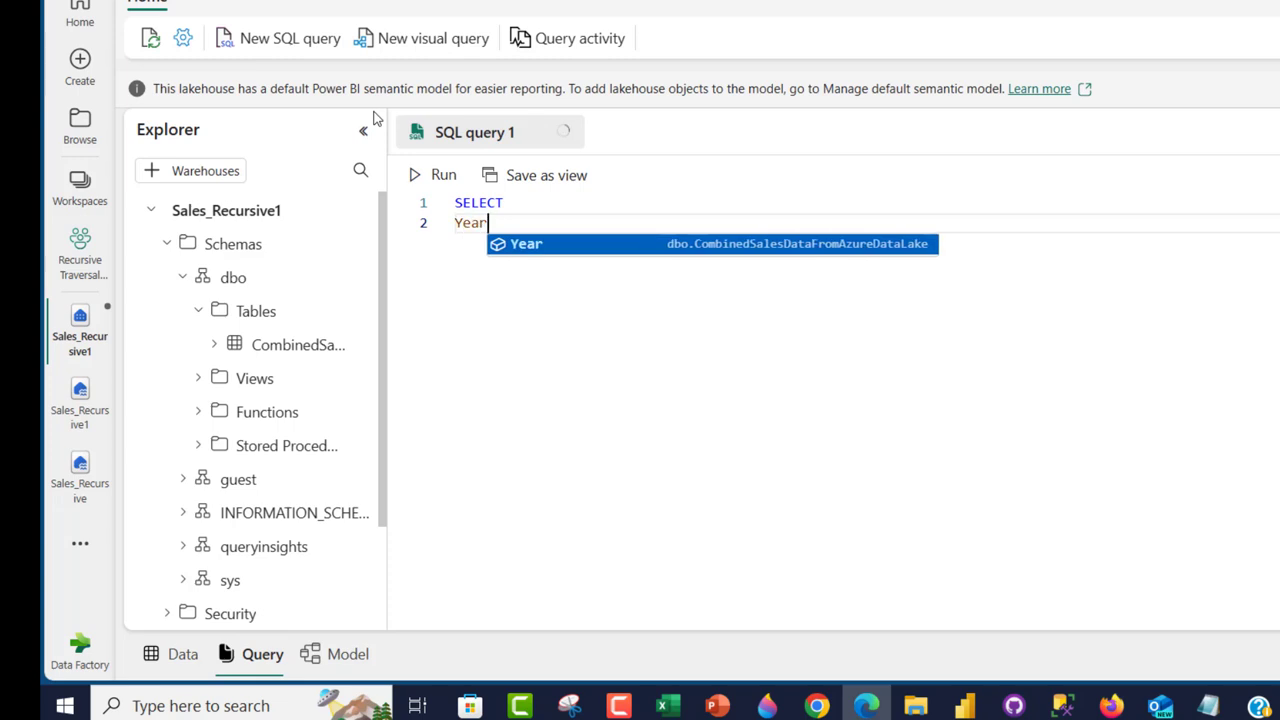
{"action": "type", "text": ","}
{"action": "key", "text": "Return"}
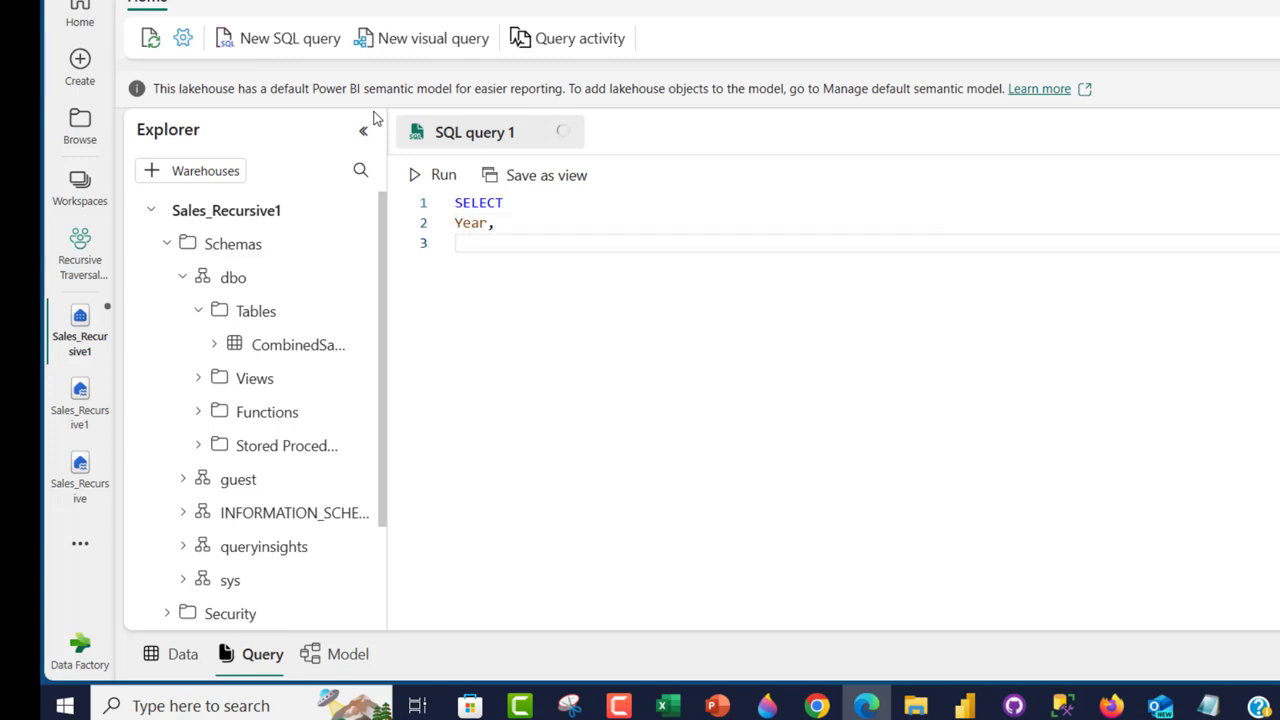
- Add SUM(CAST(Sales AS INTEGER)) as Tota_Sales on the third line of the query
{"action": "type", "text": "SUM(CAST"}
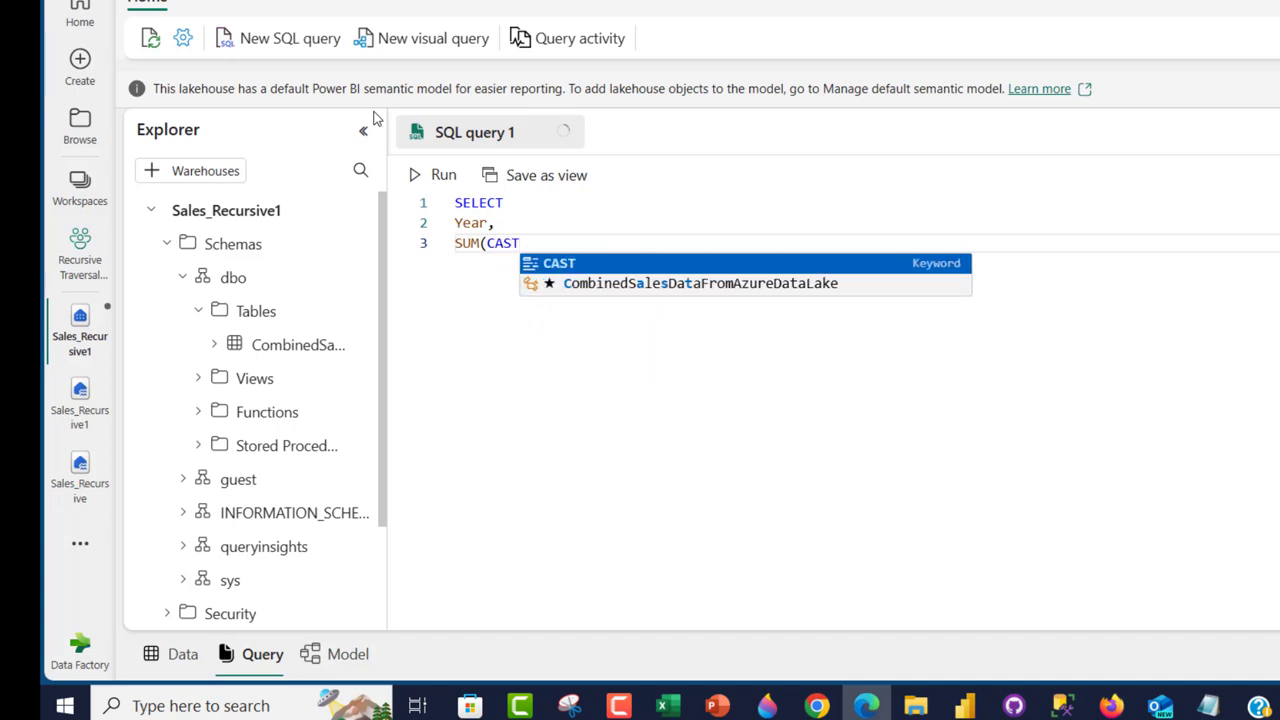
{"action": "type", "text": "("}
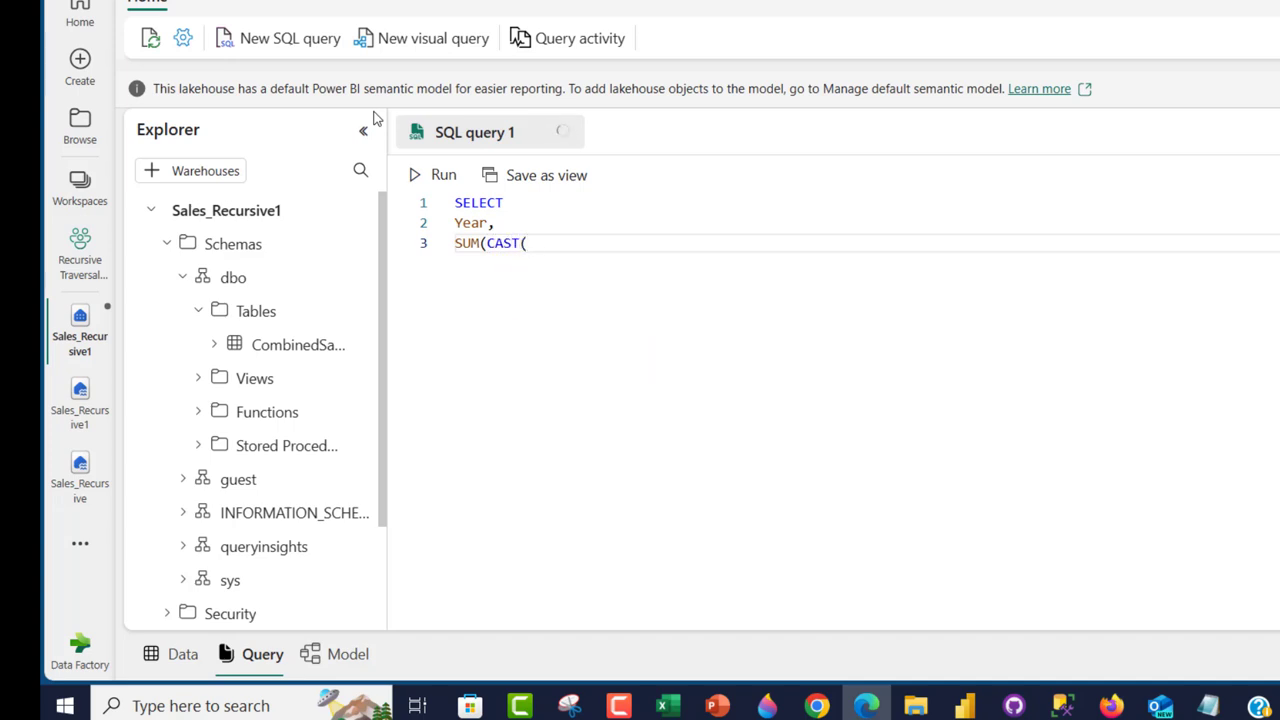
{"action": "type", "text": "Sales"}
{"action": "type", "text": " ASDS"}
{"action": "key", "text": "BackSpace"}
{"action": "key", "text": "BackSpace"}
{"action": "type", "text": "INTE"}
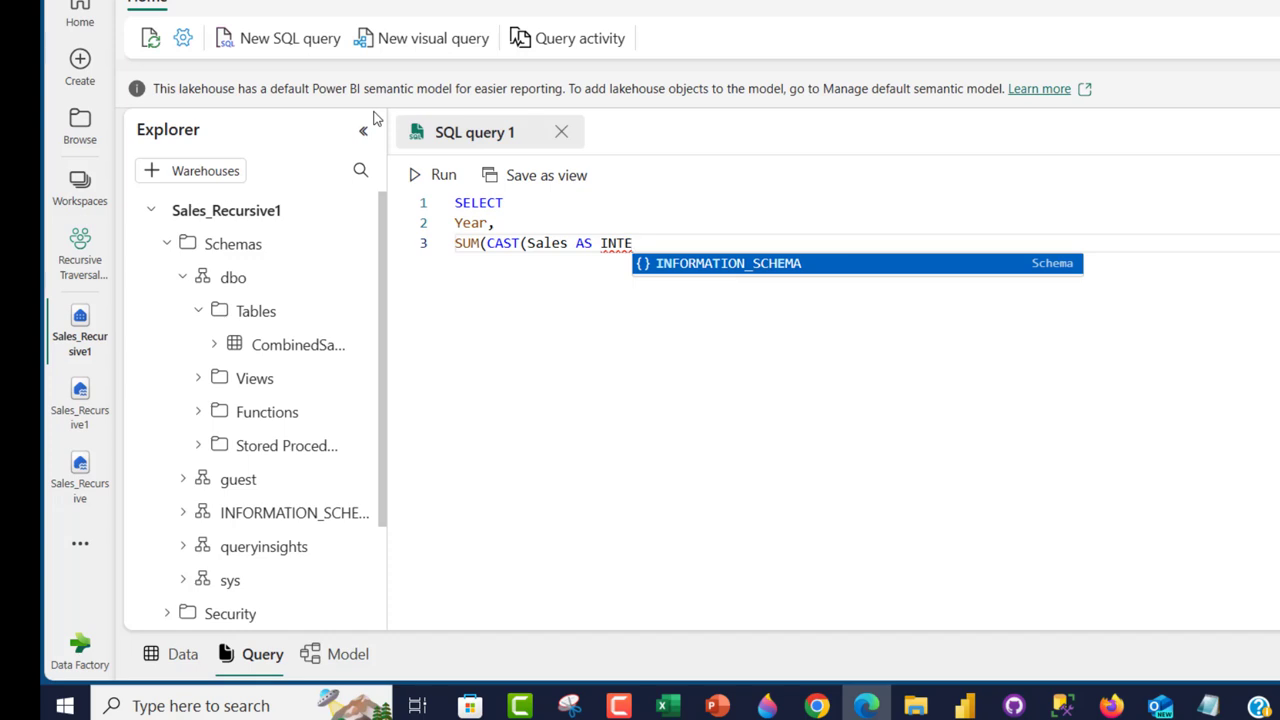
{"action": "type", "text": "GER"}
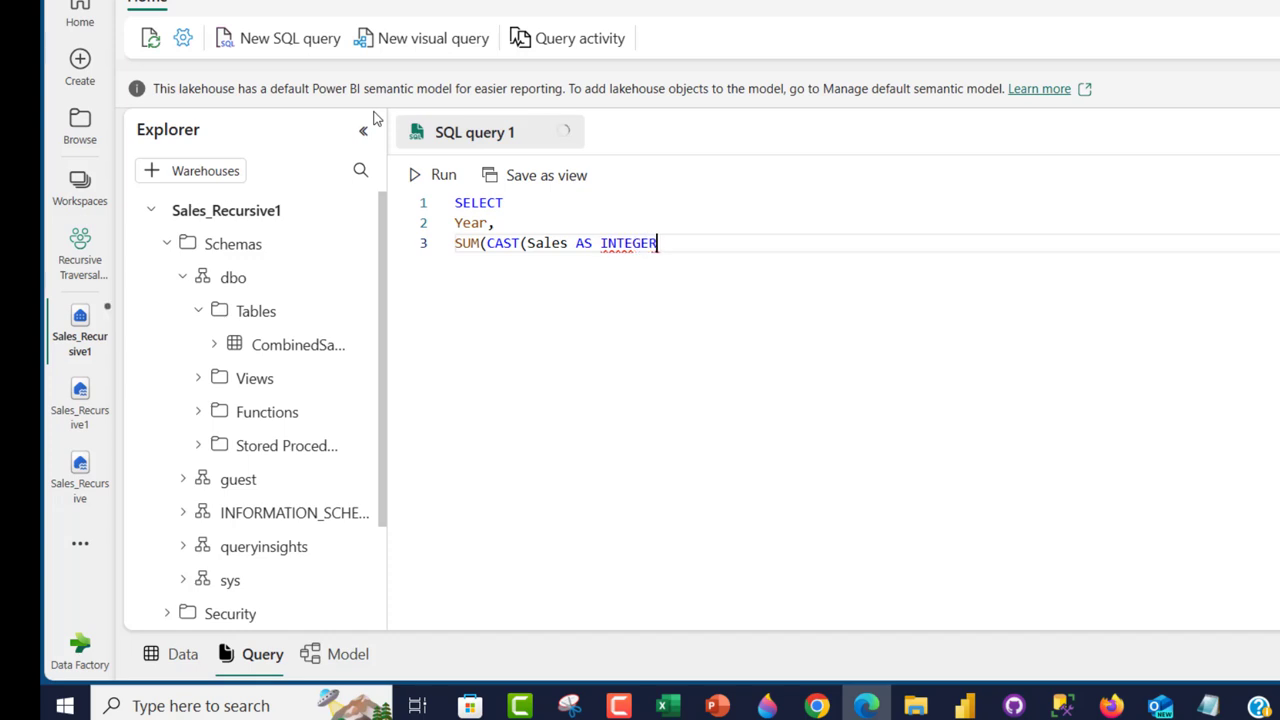
{"action": "type", "text": ")) as"}
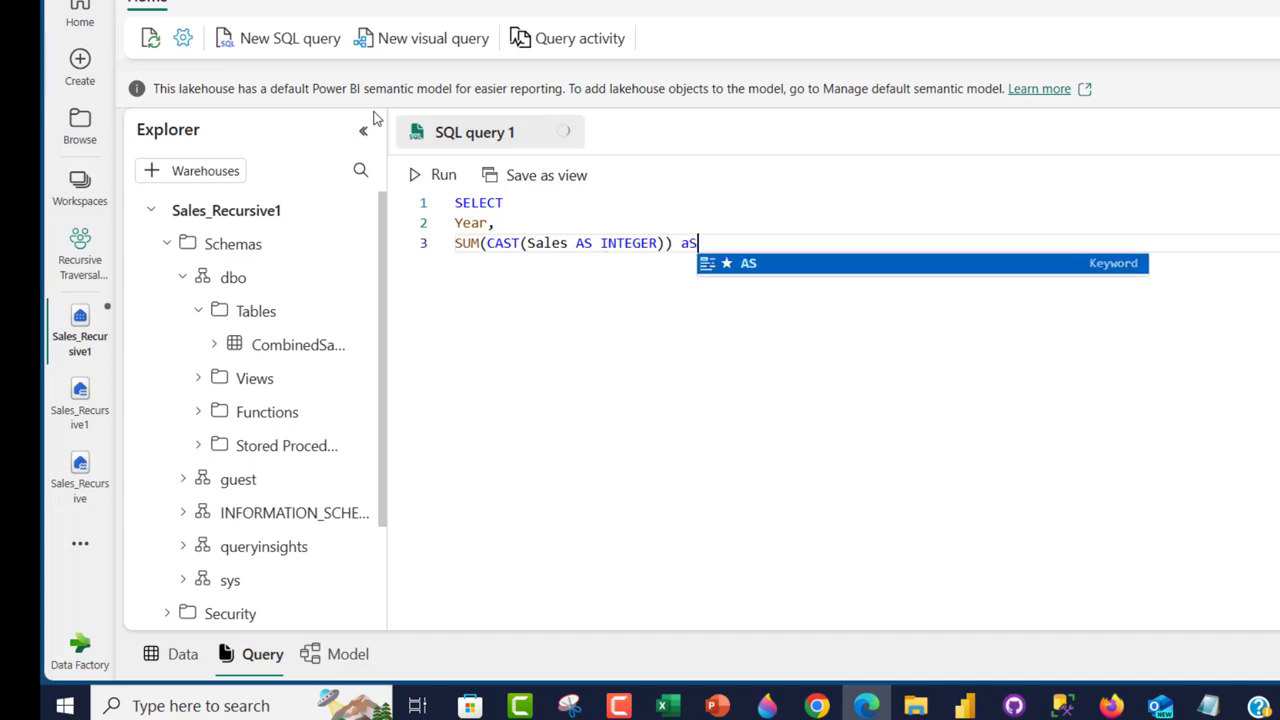
{"action": "key", "text": "BackSpace"}
{"action": "key", "text": "BackSpace"}
{"action": "key", "text": "BackSpace"}
{"action": "type", "text": "as "}
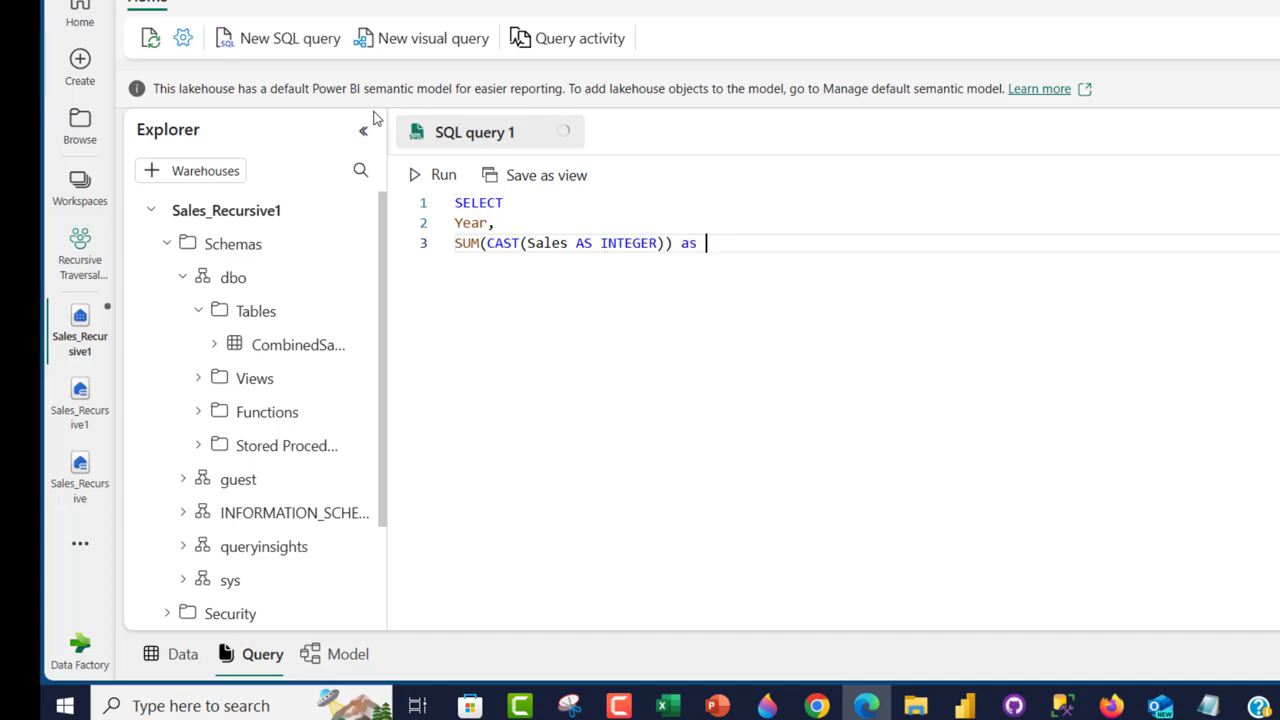
{"action": "type", "text": "Tota_Sales"}
{"action": "key", "text": "Return"}
- Add a FROM clause to the query that reads from the table CombinedSalesDataFromAzureDataLake
{"action": "type", "text": "FROM"}
{"action": "key", "text": "Escape"}
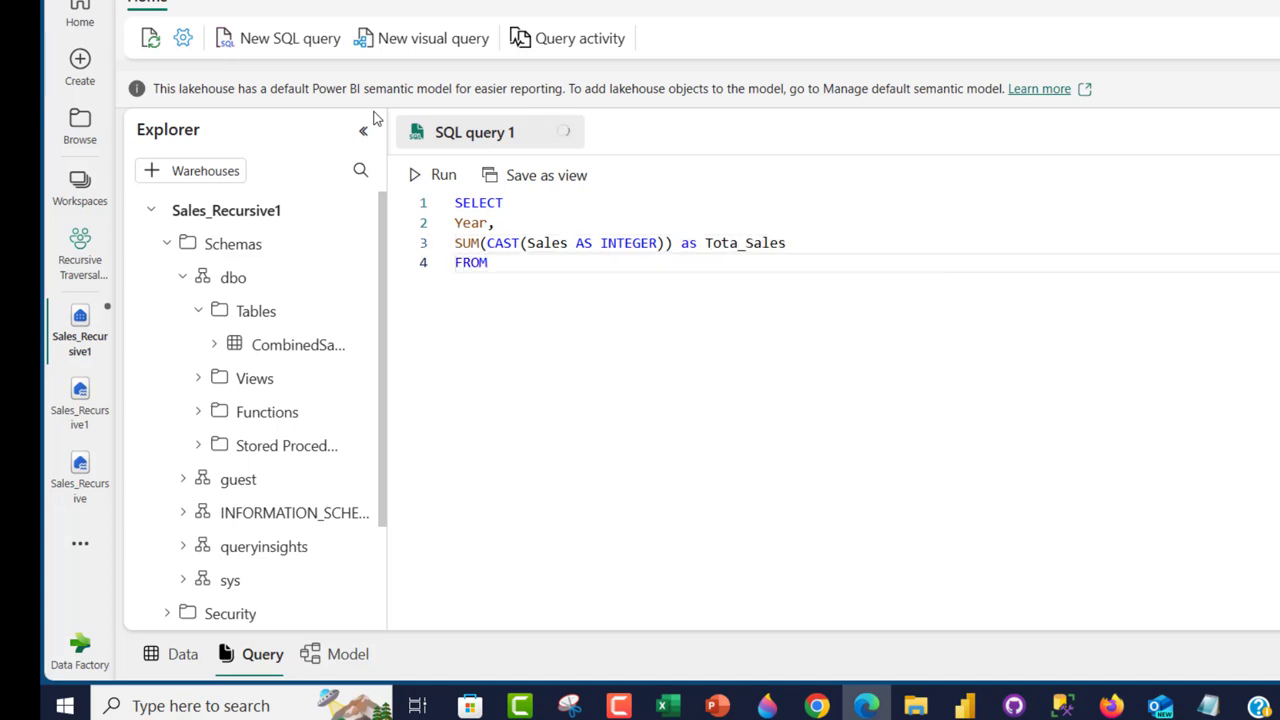
{"action": "key", "text": "Return"}
{"action": "type", "text": "Com"}
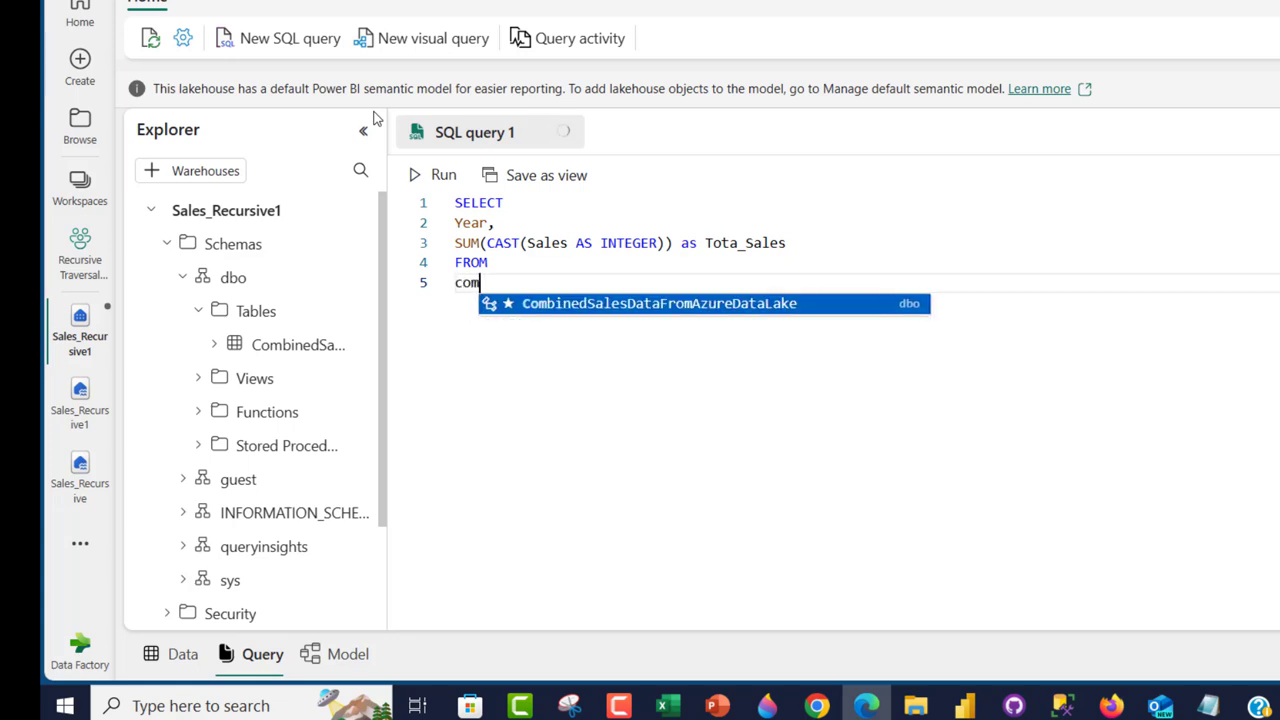
{"action": "key", "text": "Tab"}
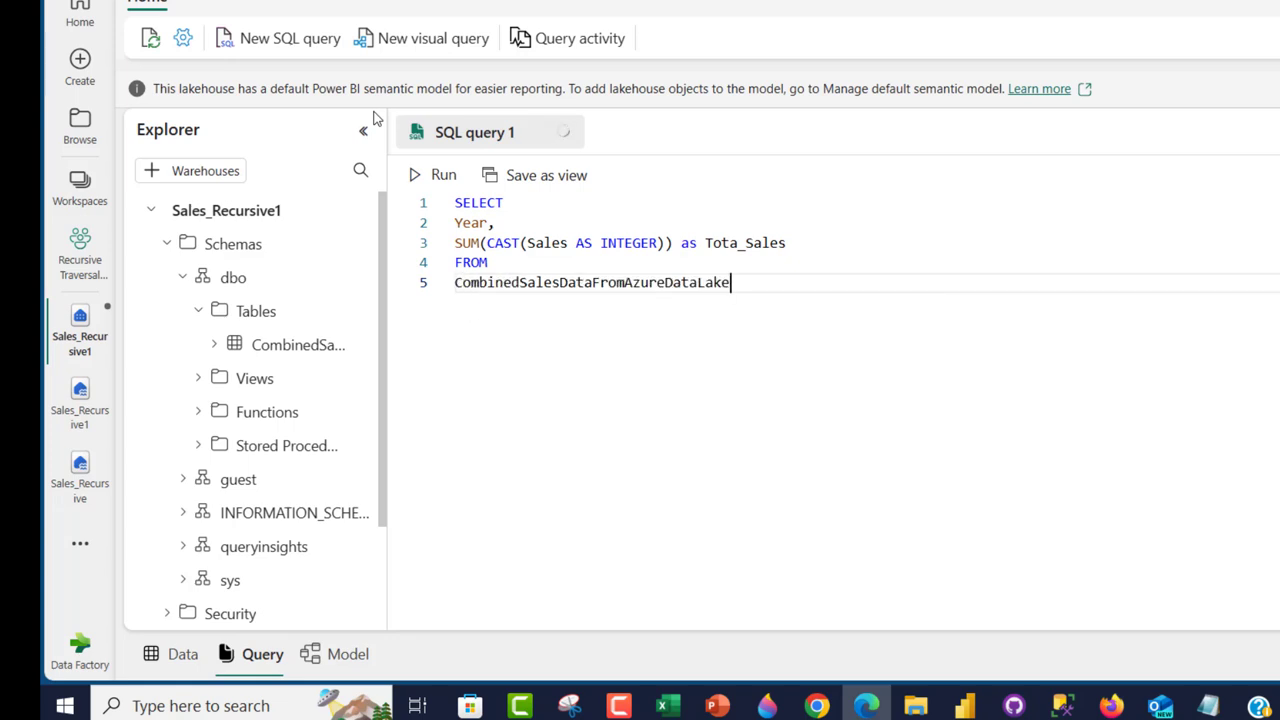
- Complete the query with a GROUP BY clause on Year and run it
{"action": "key", "text": "Return"}
{"action": "type", "text": "GROUP BY"}
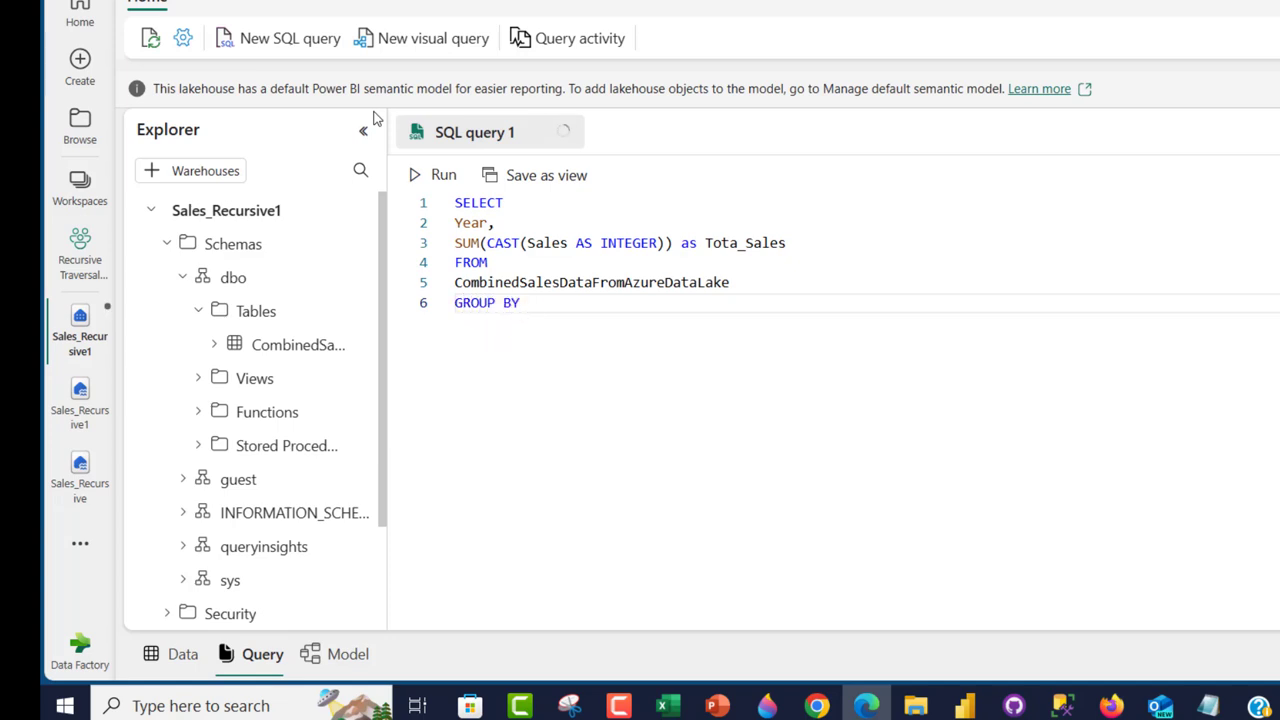
{"action": "key", "text": "Return"}
{"action": "type", "text": "Year"}
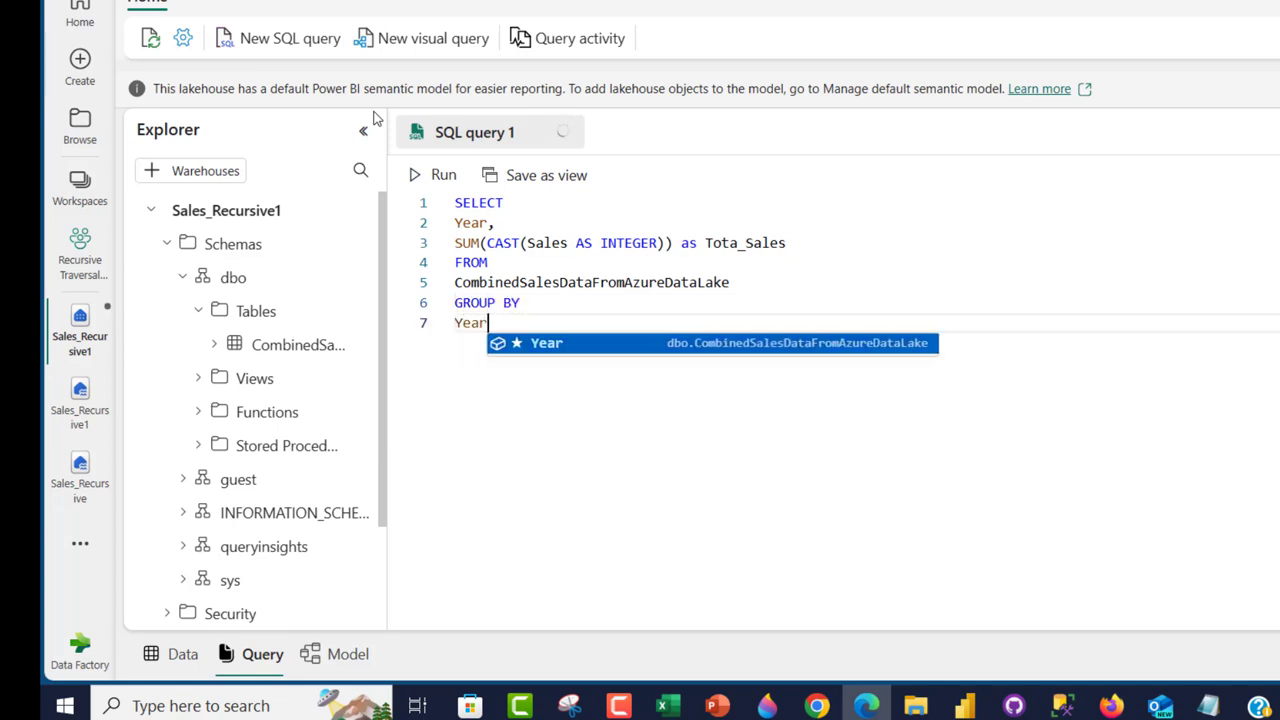
{"action": "double_click", "coordinate": [478, 202]}
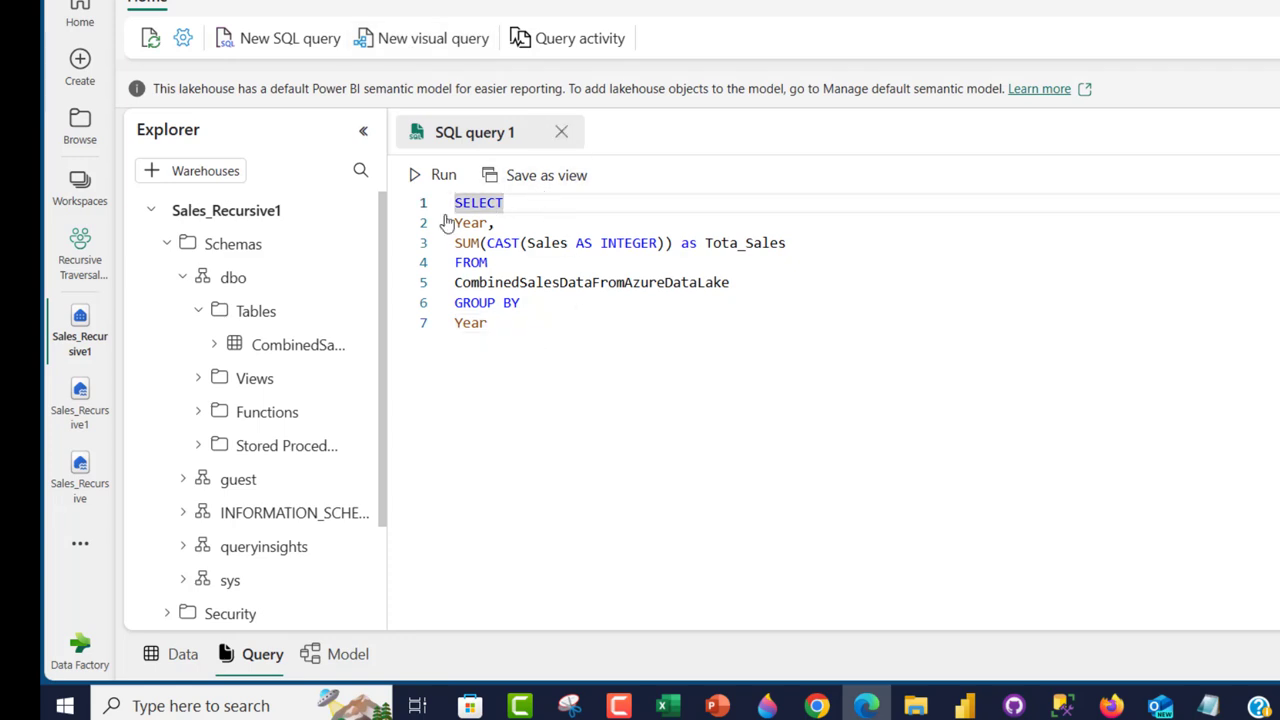
{"action": "left_click", "coordinate": [443, 175]}
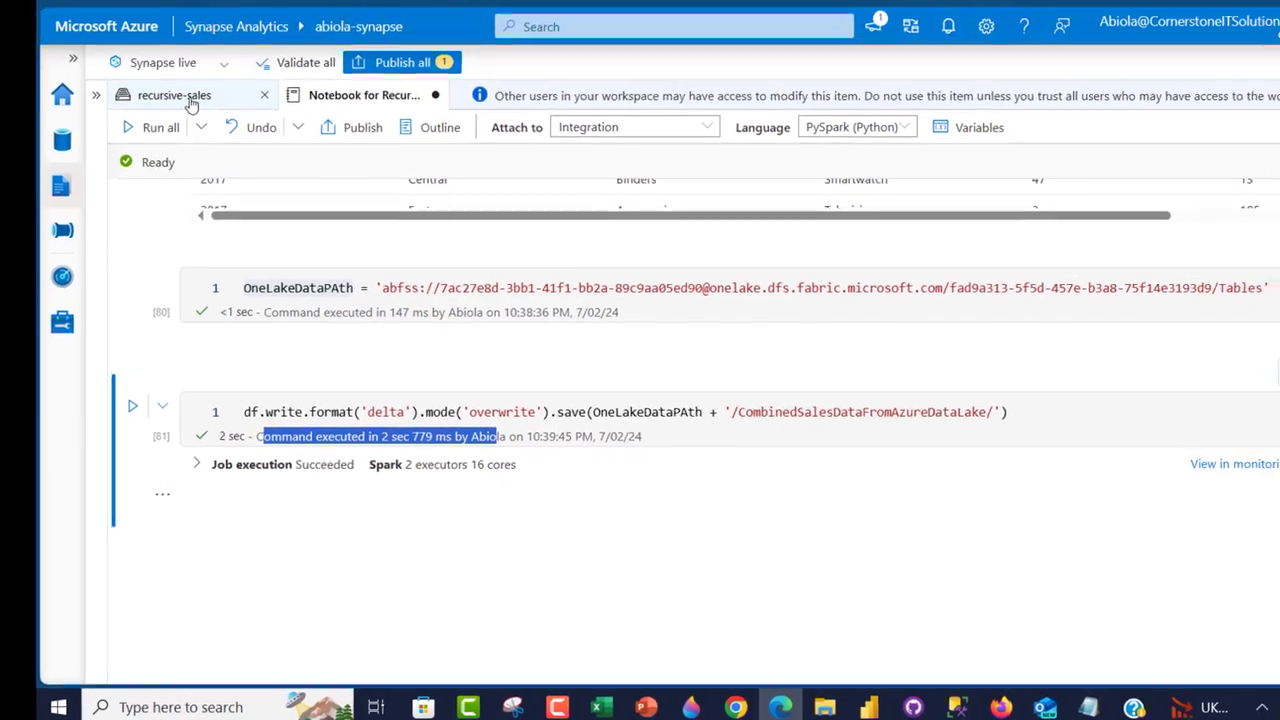
- Switch to Synapse to check the All-Sales-Data files and the sales2021 to 2023 folder in recursive-sales, and return to the Fabric query results
{"action": "left_click", "coordinate": [193, 26]}
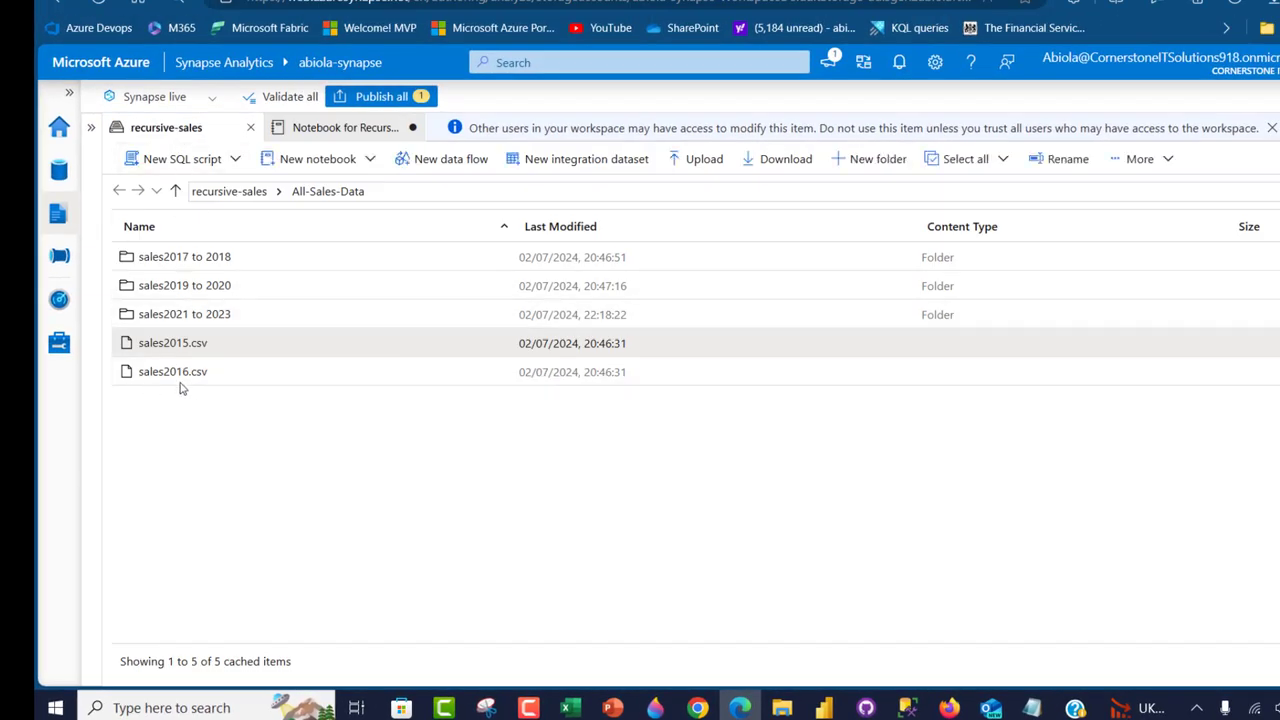
{"action": "double_click", "coordinate": [180, 314]}
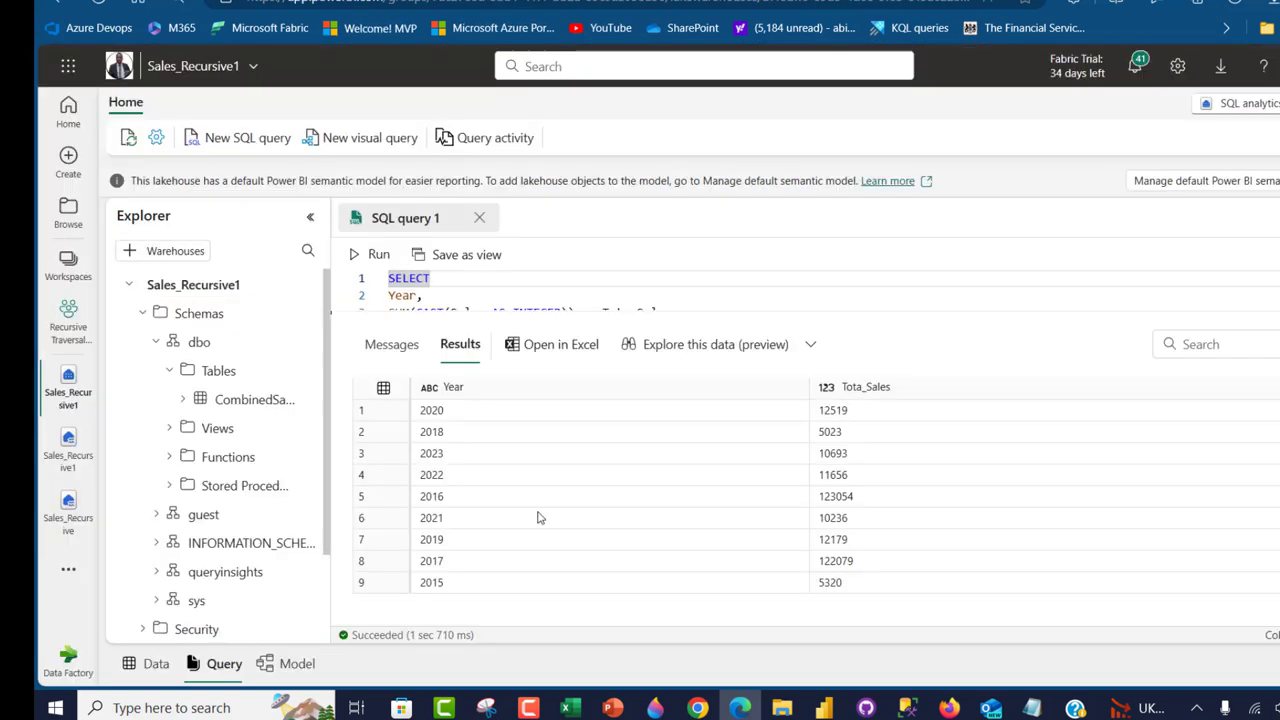
{"action": "left_click", "coordinate": [537, 517]}
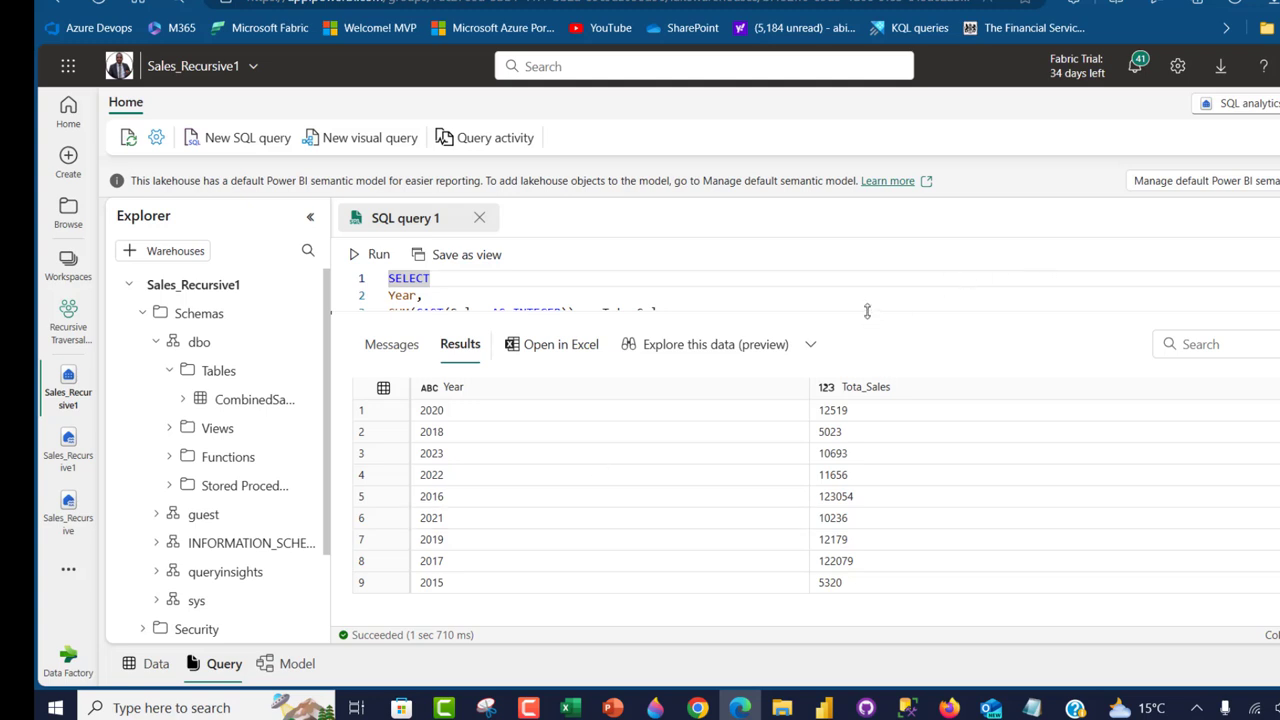
- Reduce the aggregate on line 3 to SUM(Sales) by removing the CAST to INTEGER, and try running the query
{"action": "left_click_drag", "start_coordinate": [867, 311], "coordinate": [837, 560]}
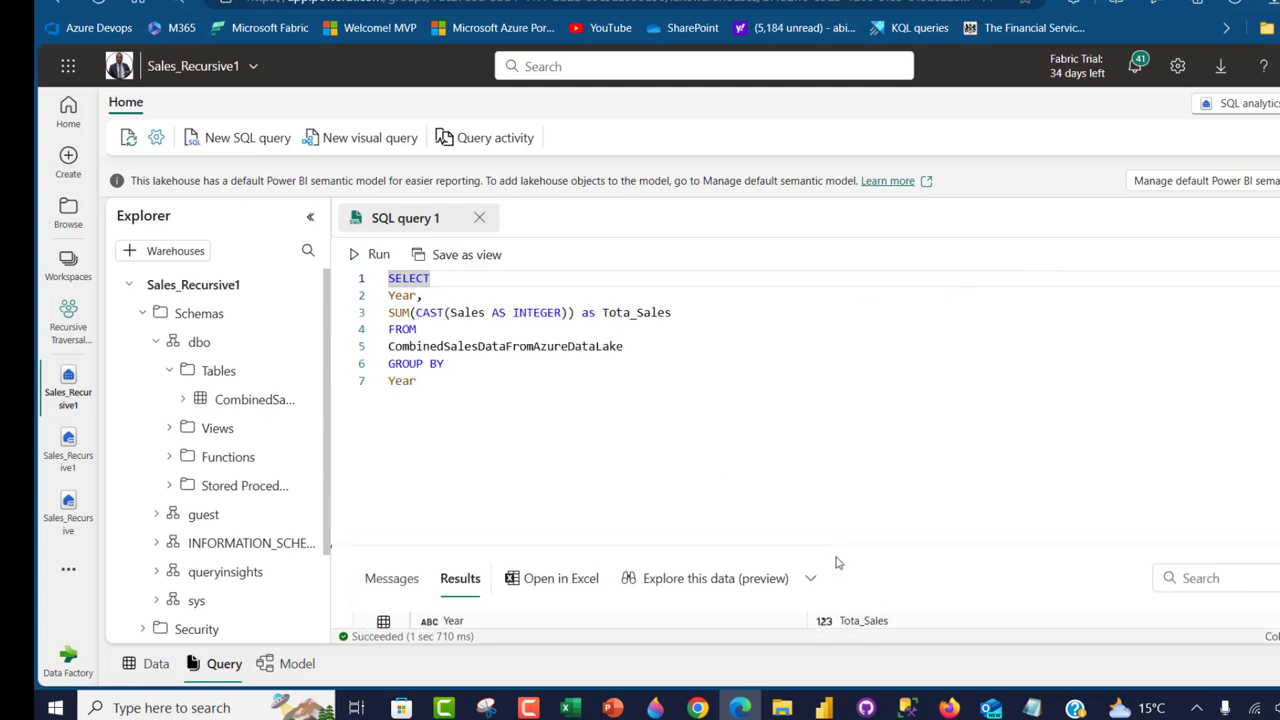
{"action": "left_click", "coordinate": [446, 313]}
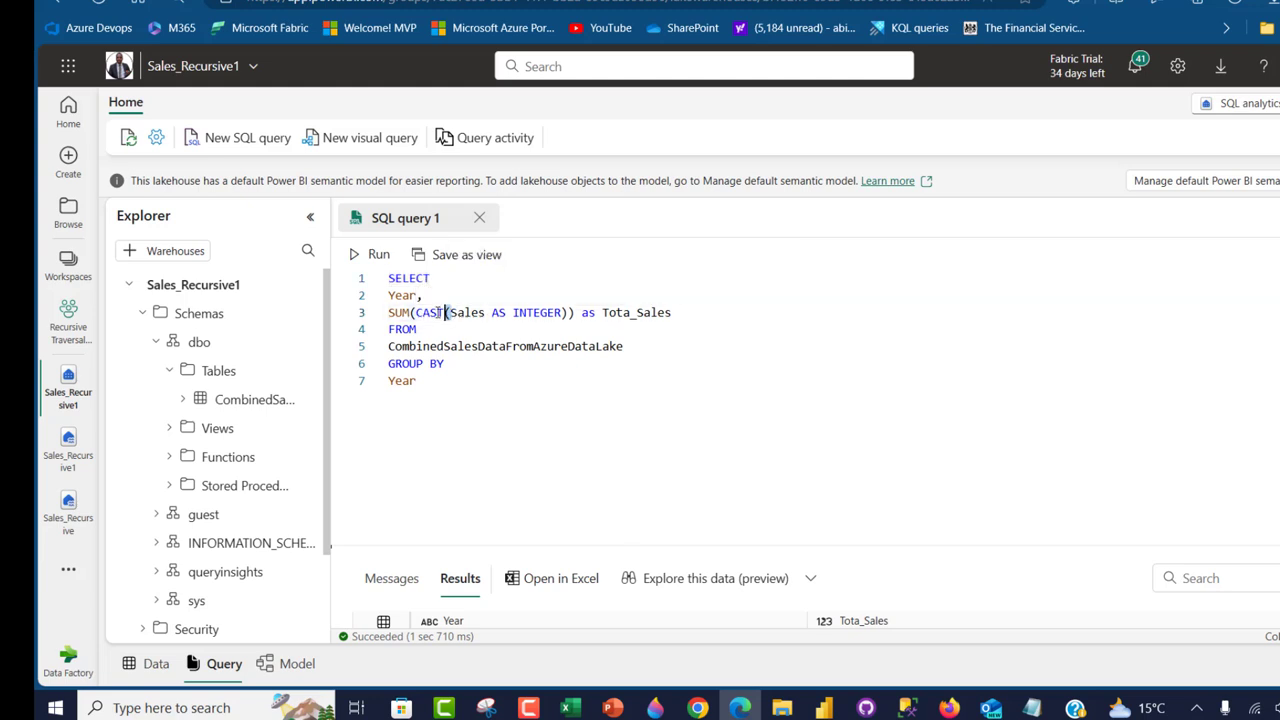
{"action": "left_click_drag", "start_coordinate": [446, 313], "coordinate": [416, 313]}
{"action": "key", "text": "Delete"}
{"action": "key", "text": "Delete"}
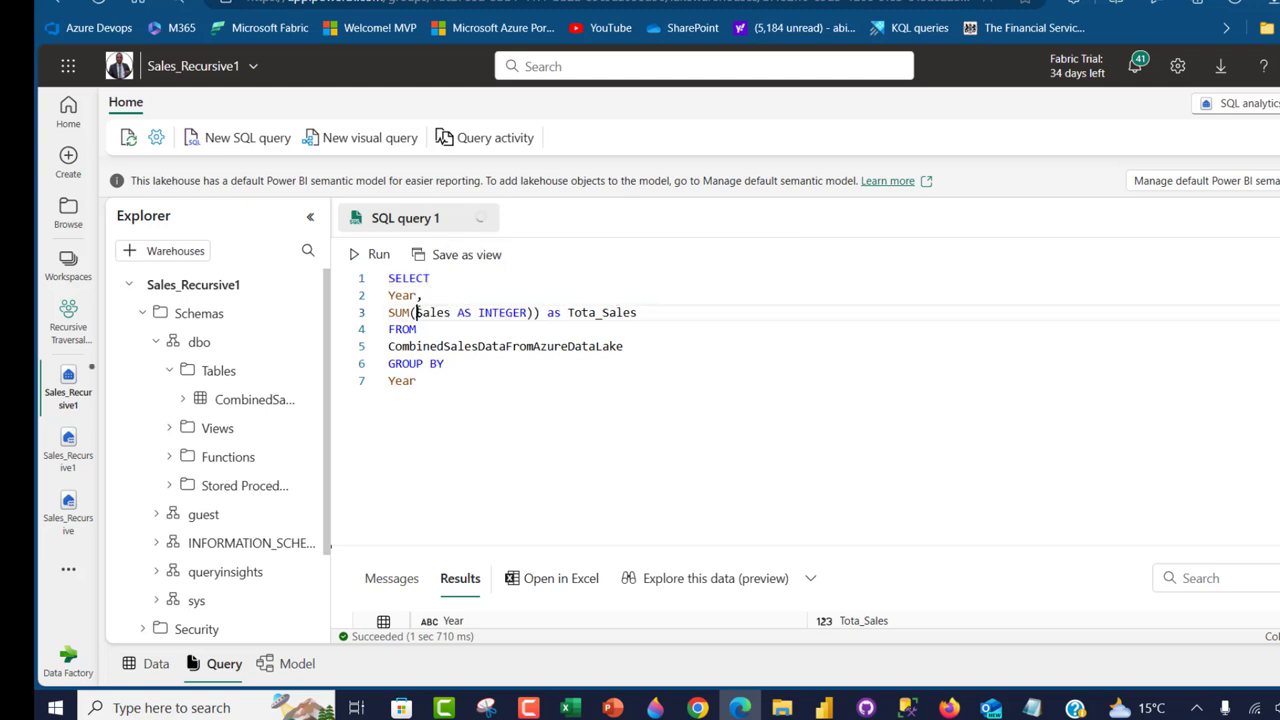
{"action": "left_click_drag", "start_coordinate": [532, 313], "coordinate": [457, 313]}
{"action": "key", "text": "Delete"}
{"action": "key", "text": "BackSpace"}
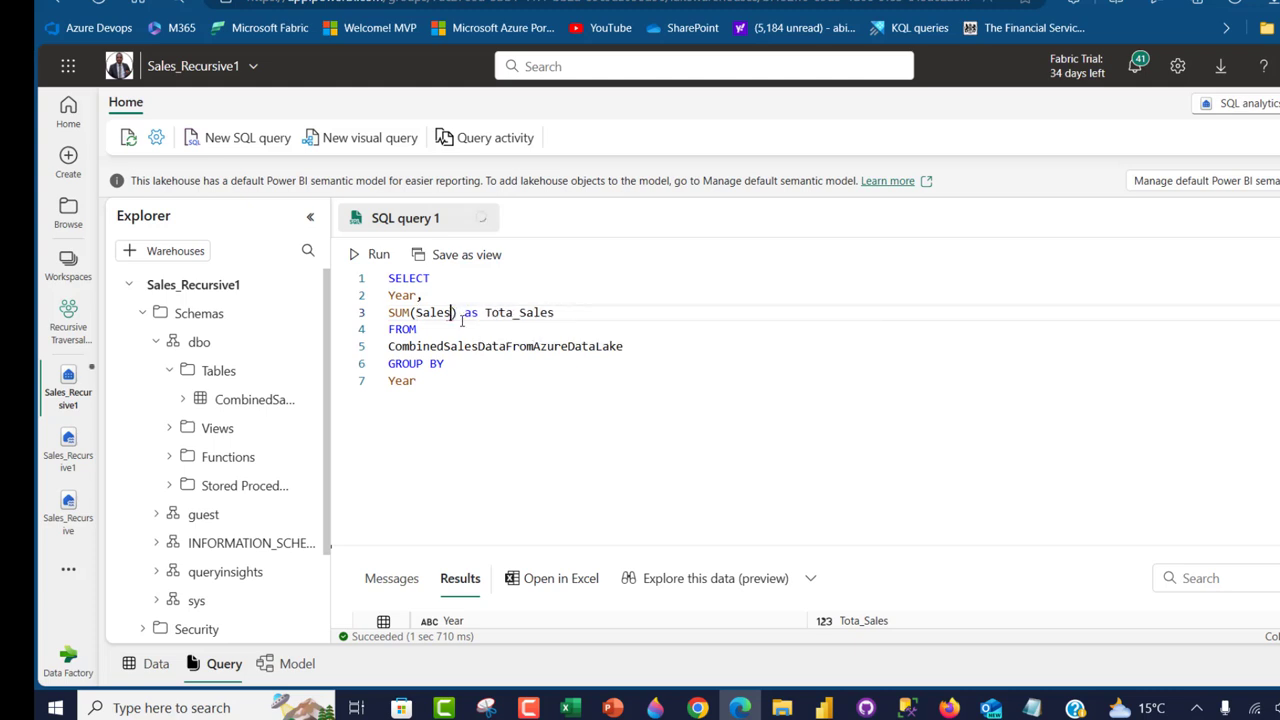
{"action": "left_click", "coordinate": [356, 254]}
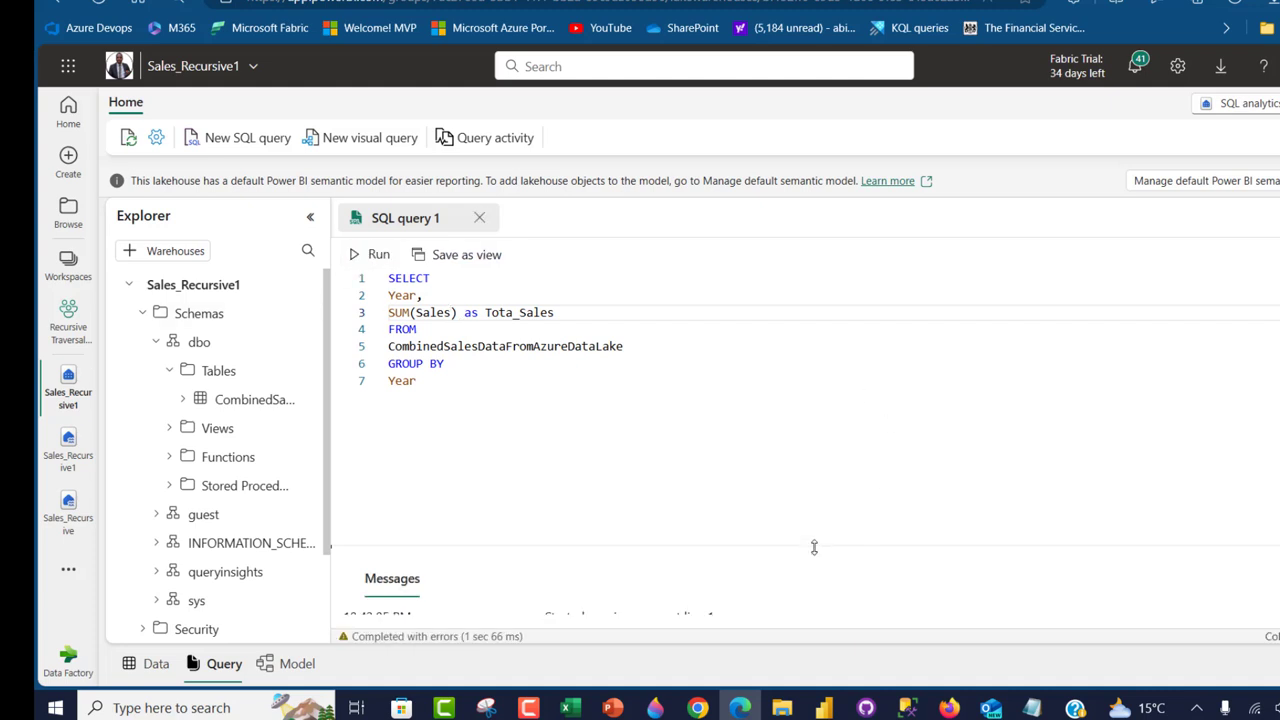
- Examine the query messages and check the data type of the Sales column used in the SUM
{"action": "left_click_drag", "start_coordinate": [814, 543], "coordinate": [846, 322]}
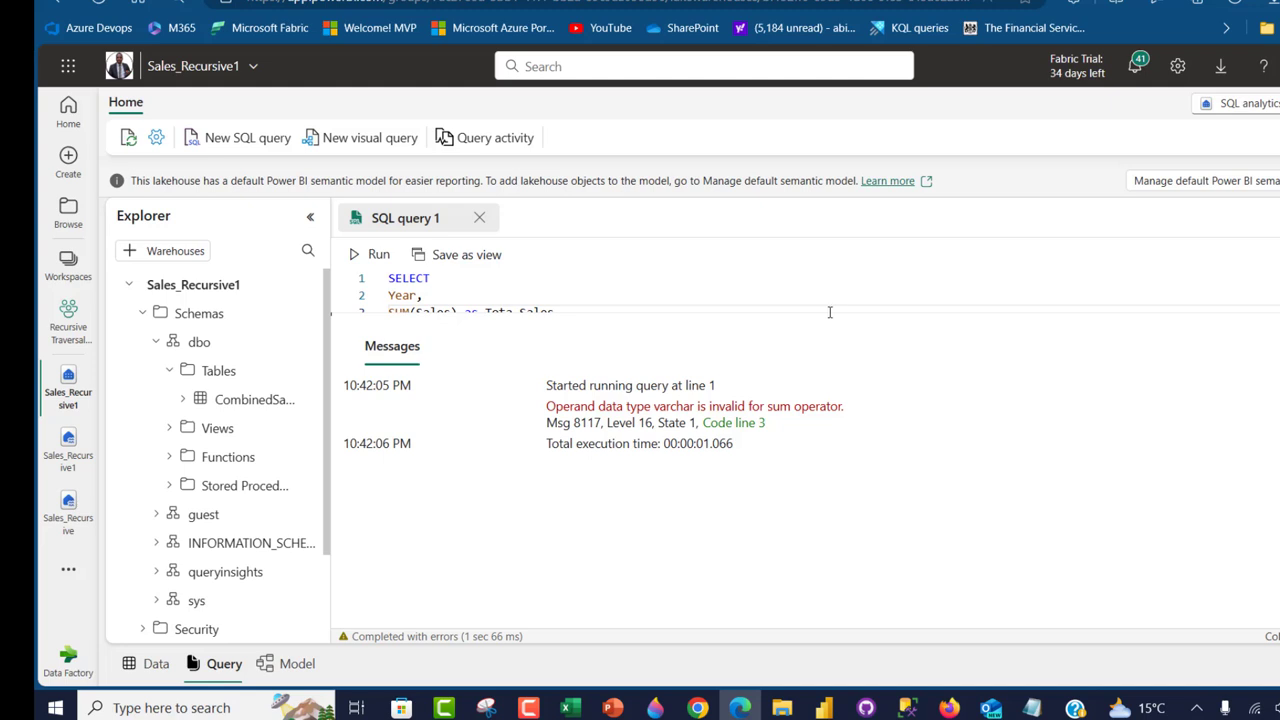
{"action": "left_click_drag", "start_coordinate": [829, 314], "coordinate": [829, 462]}
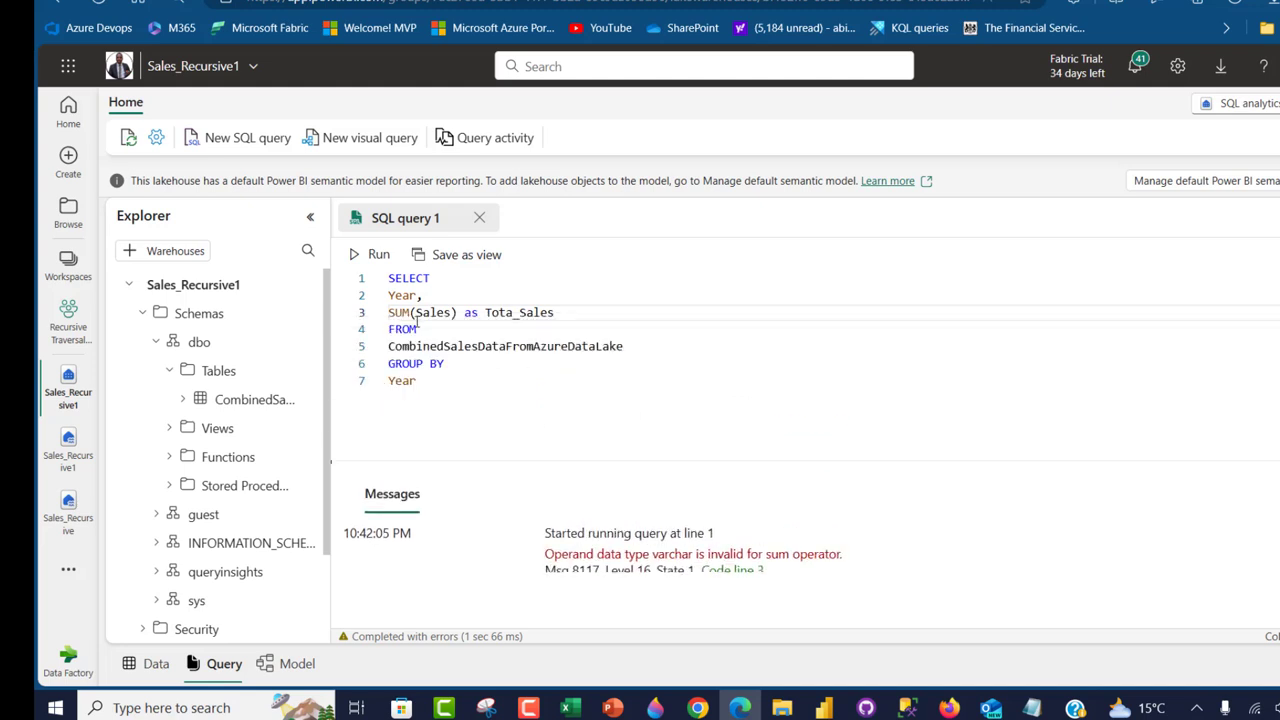
{"action": "left_click_drag", "start_coordinate": [416, 314], "coordinate": [450, 313]}
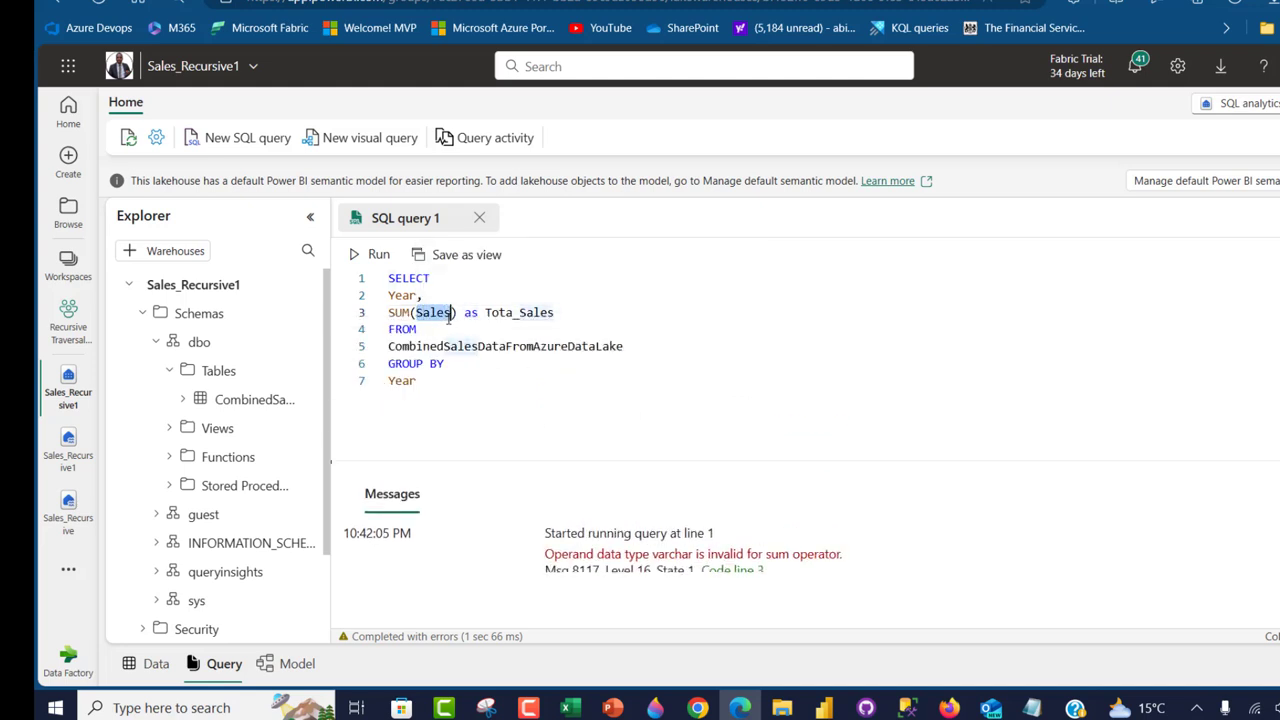
{"action": "mouse_move", "coordinate": [449, 318]}
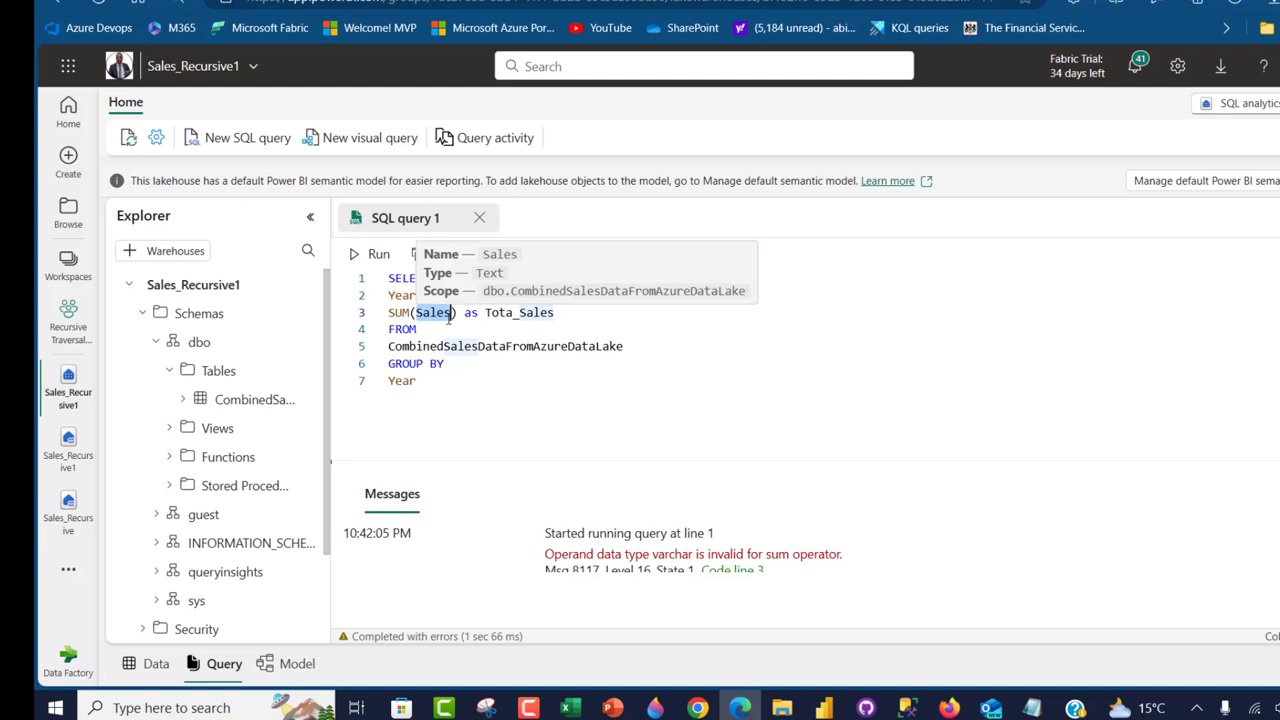
- Wrap Sales on line 3 in a cast again so the aggregate reads SUM(CAST(Sales AS integer))
{"action": "left_click", "coordinate": [417, 316]}
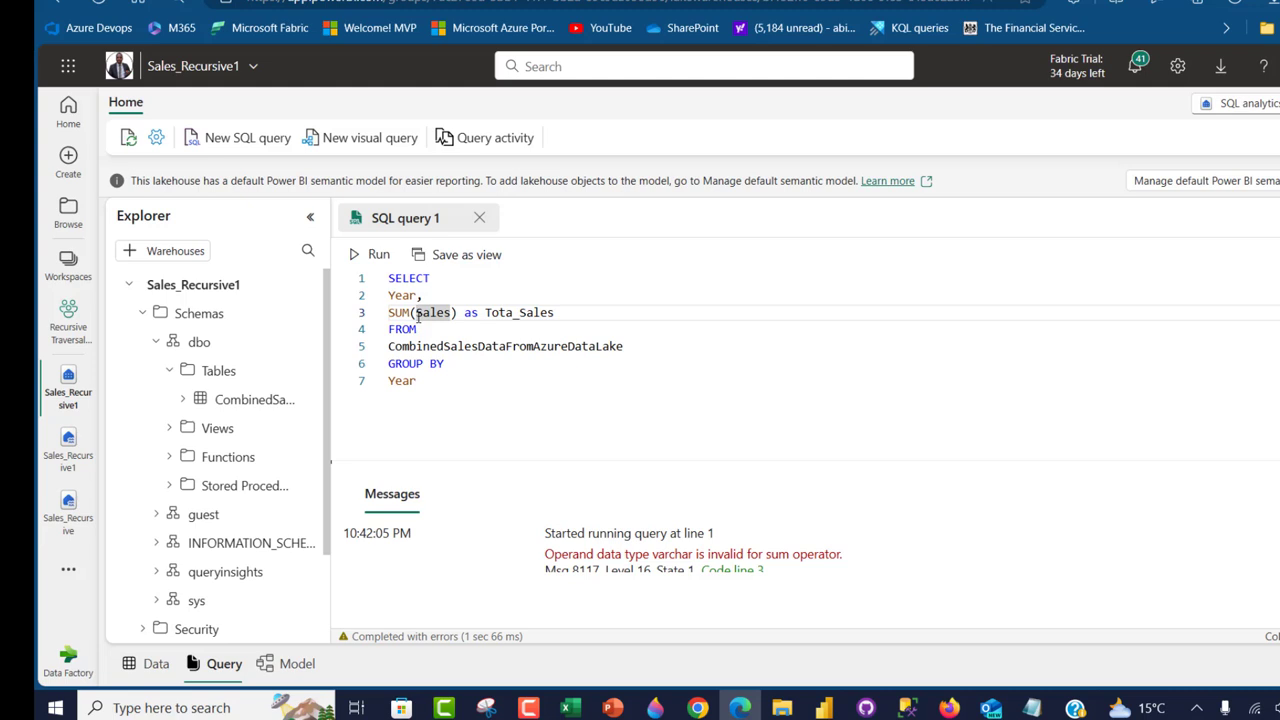
{"action": "type", "text": "CAS"}
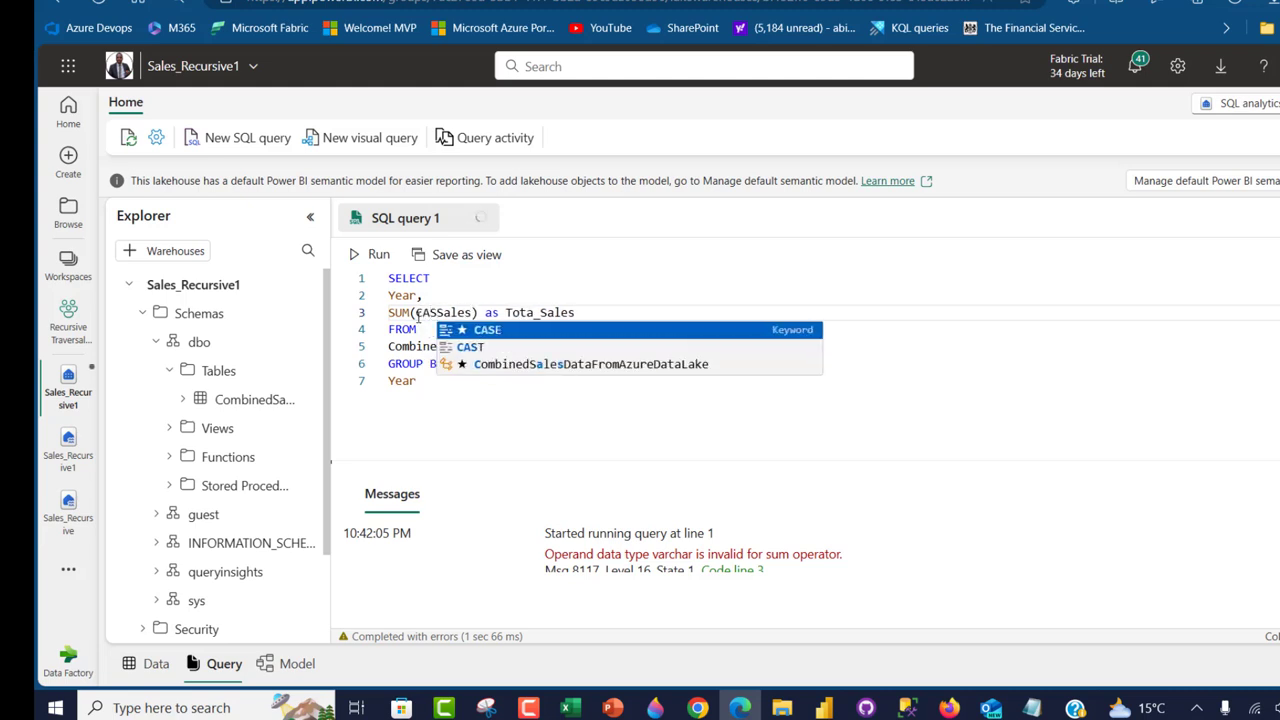
{"action": "type", "text": "T("}
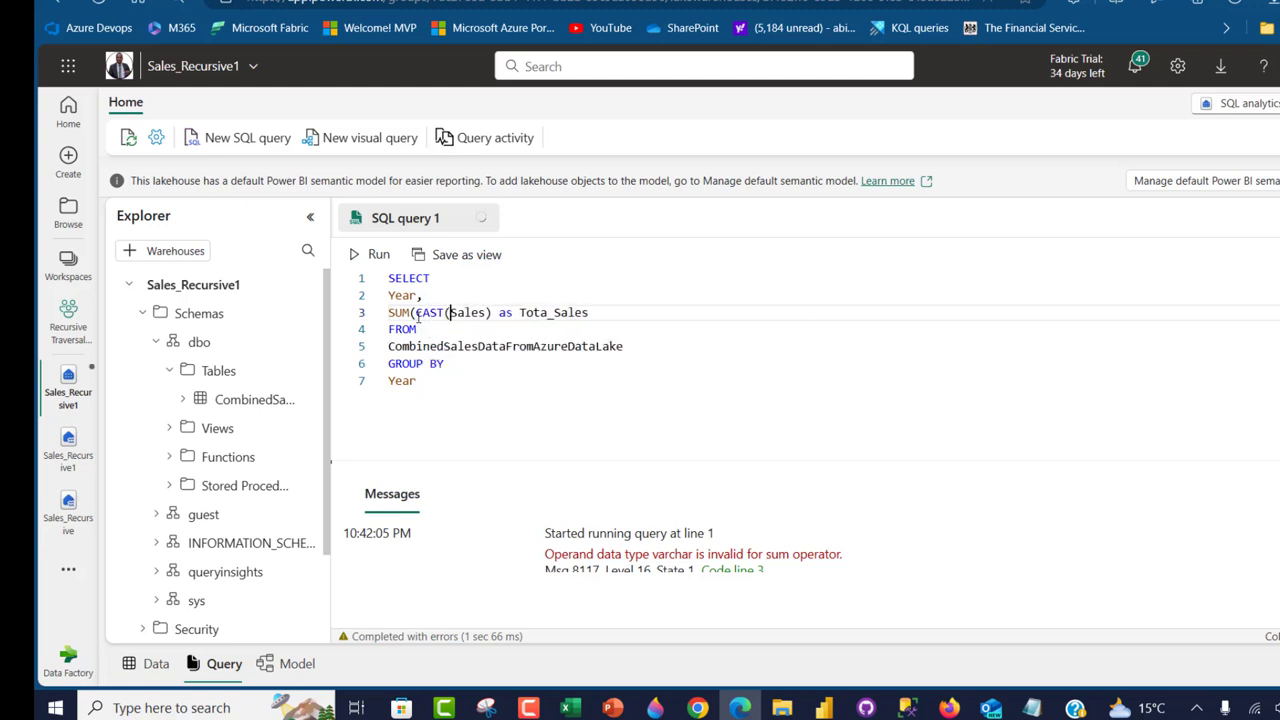
{"action": "key", "text": "Right"}
{"action": "key", "text": "Right"}
{"action": "key", "text": "Right"}
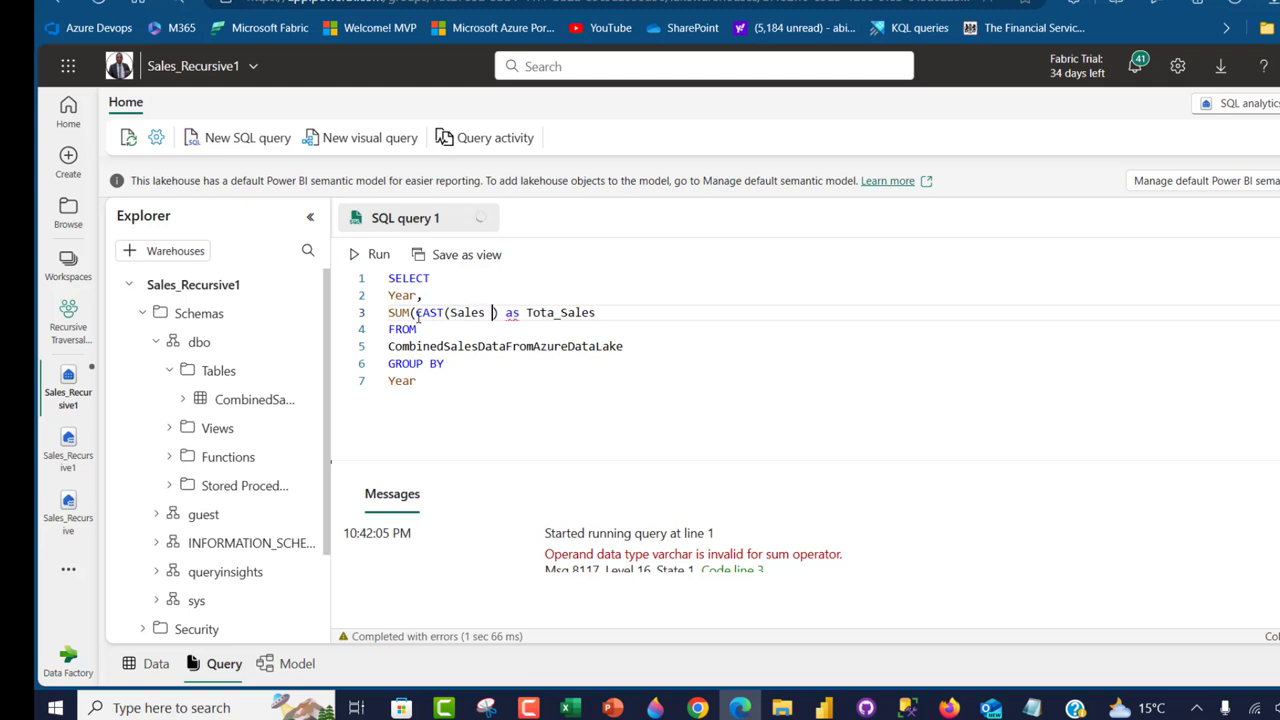
{"action": "type", "text": "AS integer"}
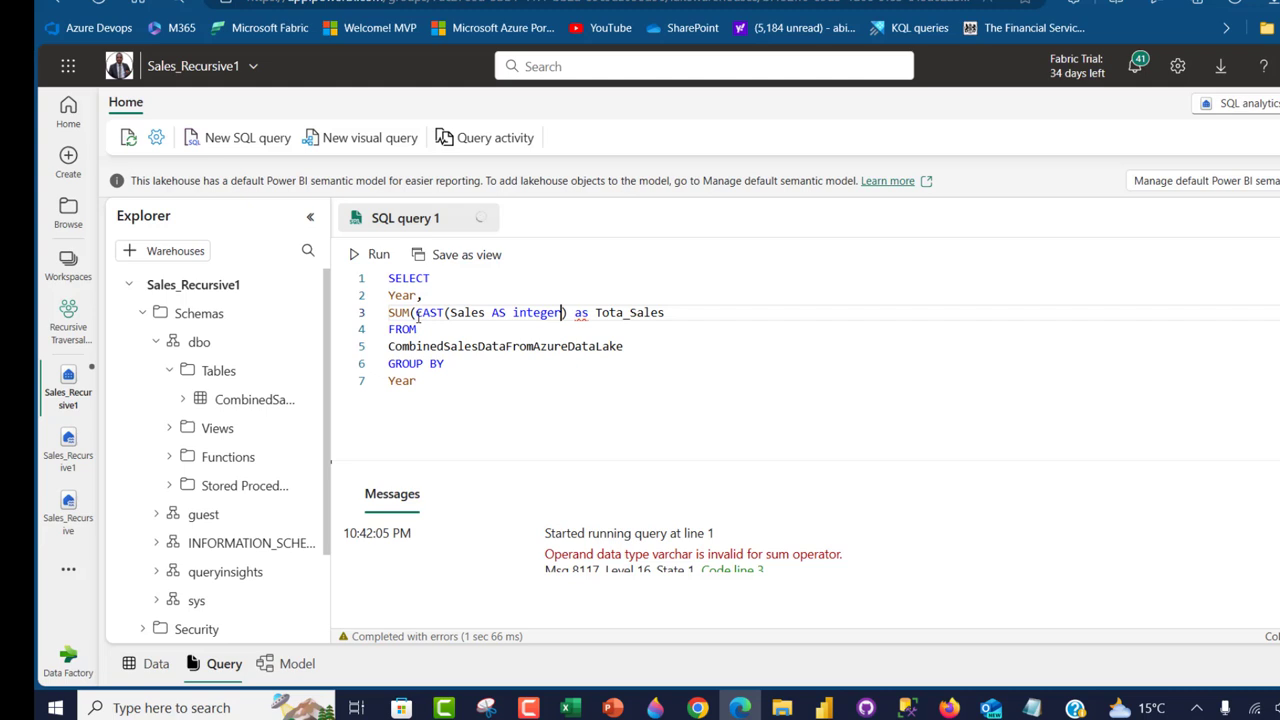
{"action": "type", "text": ")"}
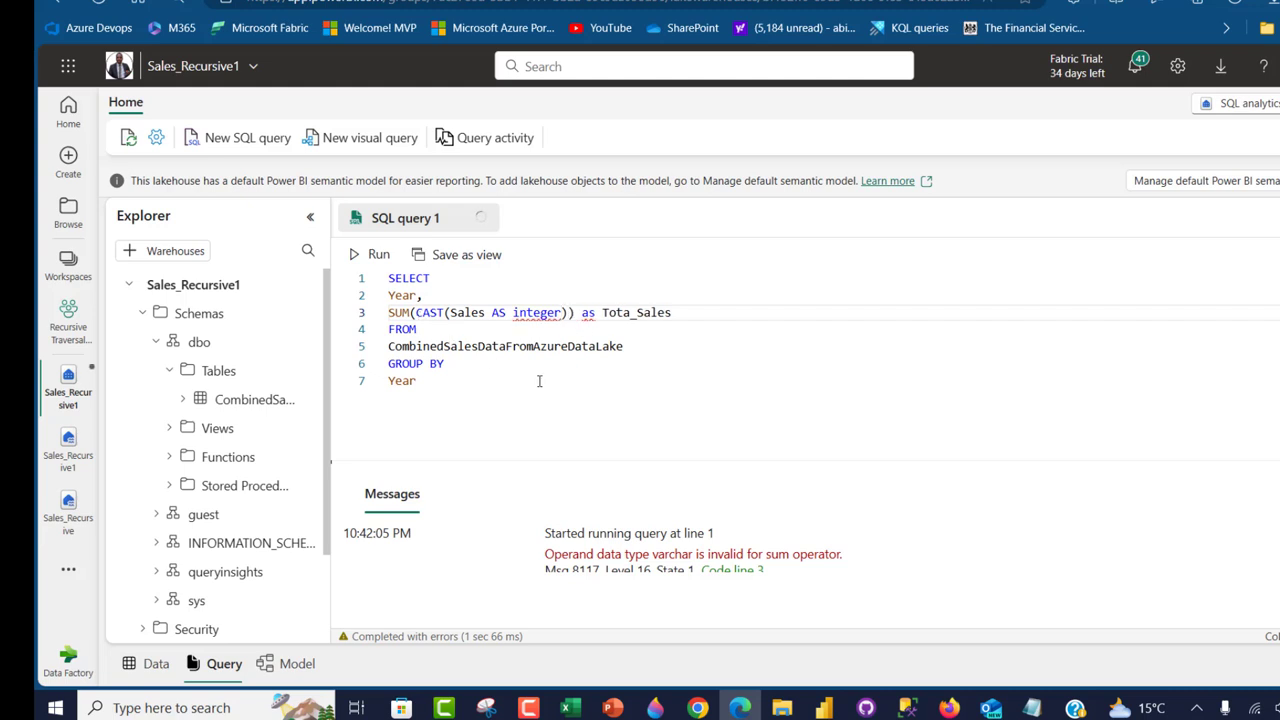
- Run the whole corrected query and enlarge the results area to show every year's total
{"action": "key", "text": "ctrl+a"}
{"action": "left_click", "coordinate": [380, 255]}
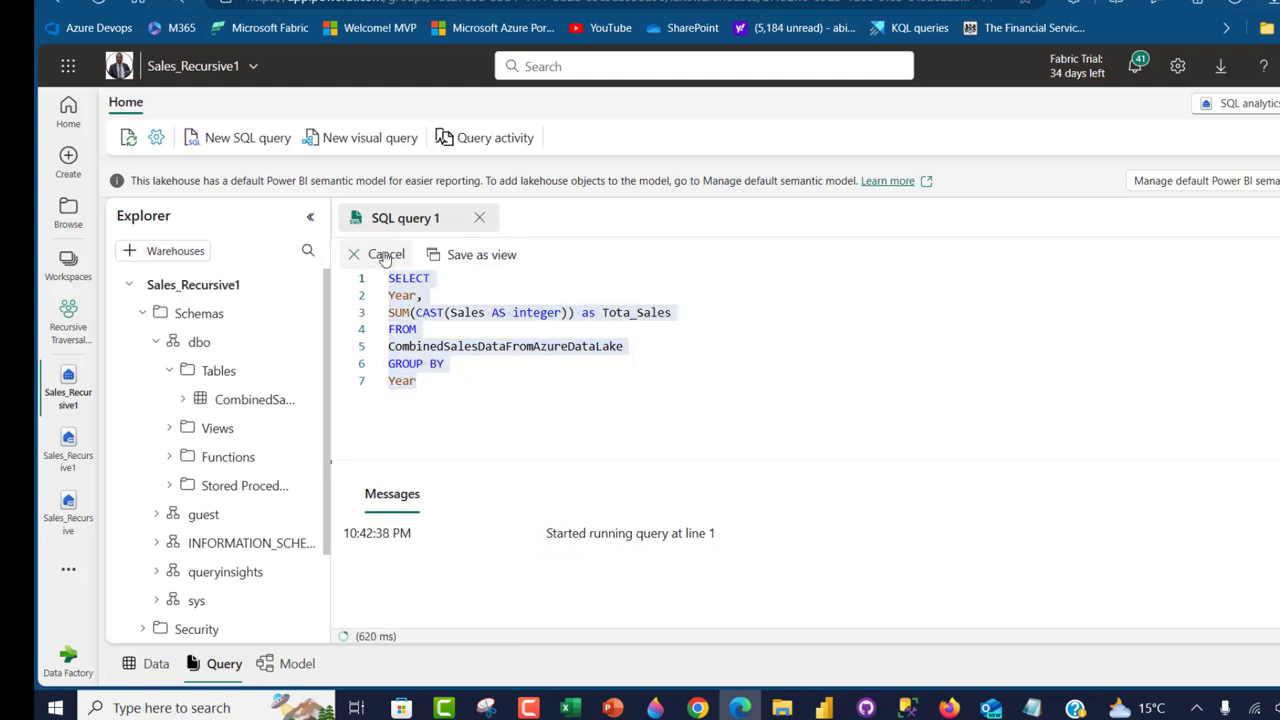
{"action": "left_click_drag", "start_coordinate": [820, 466], "coordinate": [897, 225]}
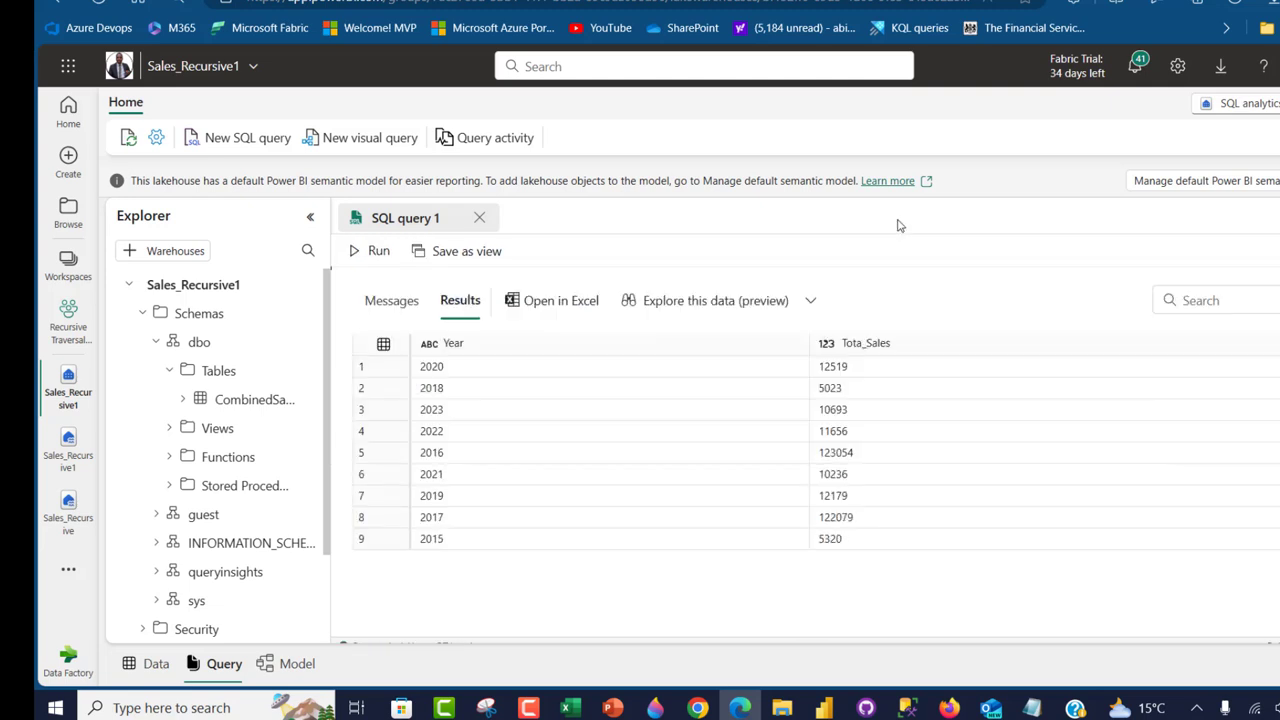